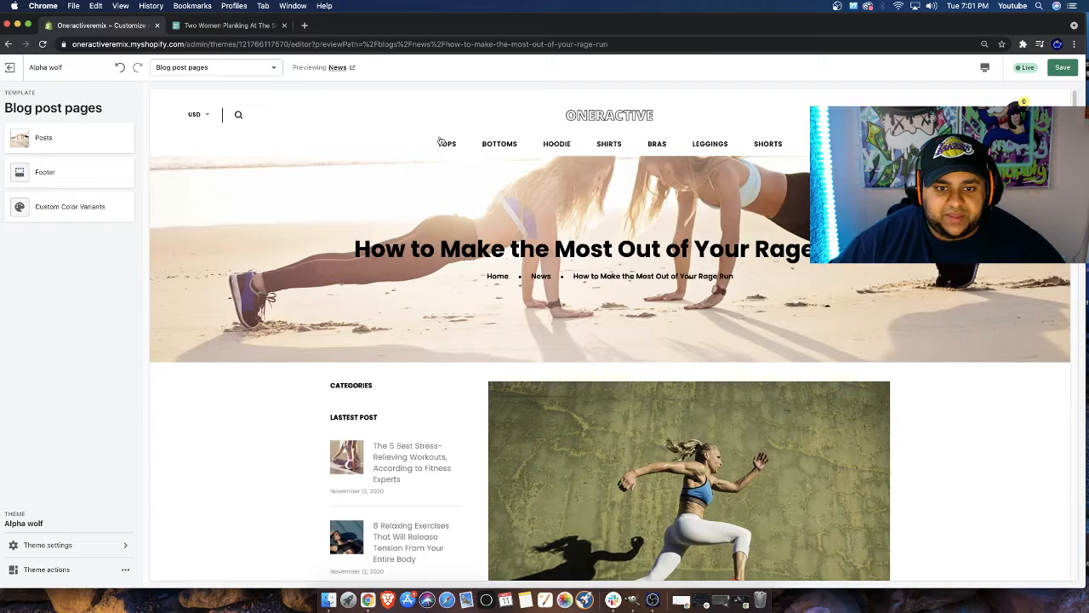
Load the store's home page in the theme preview and review its sections from banner to footer, plus the TRENDS OF 2021 section's settings
click(594, 115)
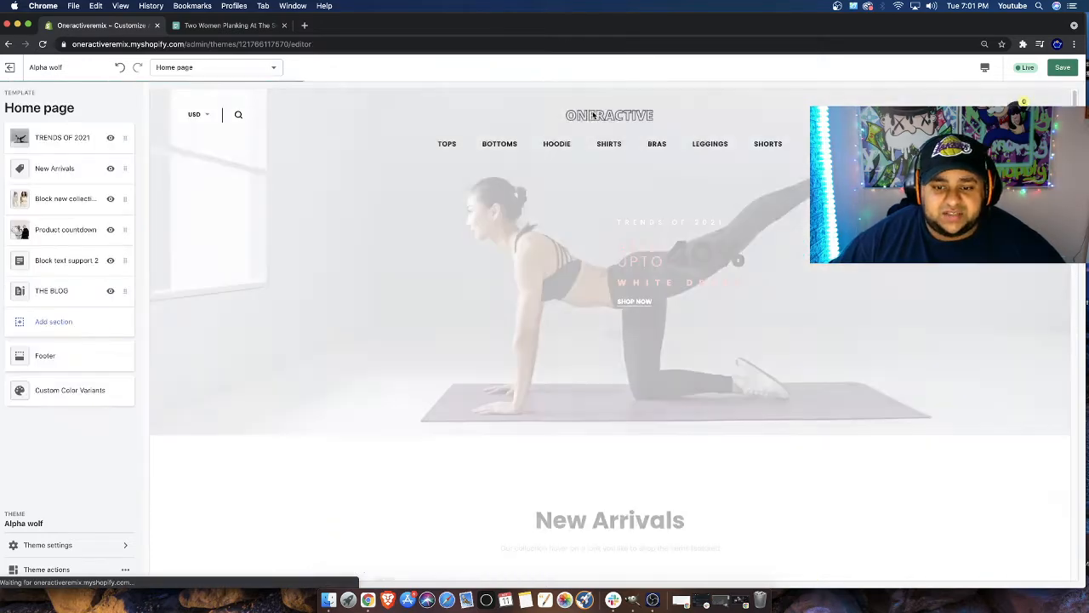
scroll(656, 425, down, 15)
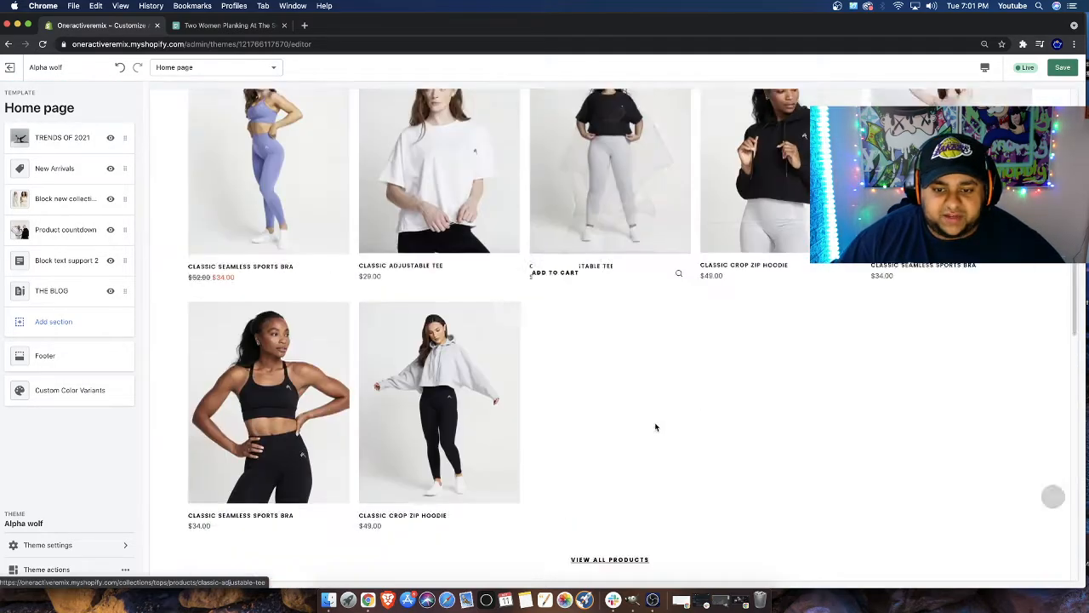
scroll(569, 399, down, 10)
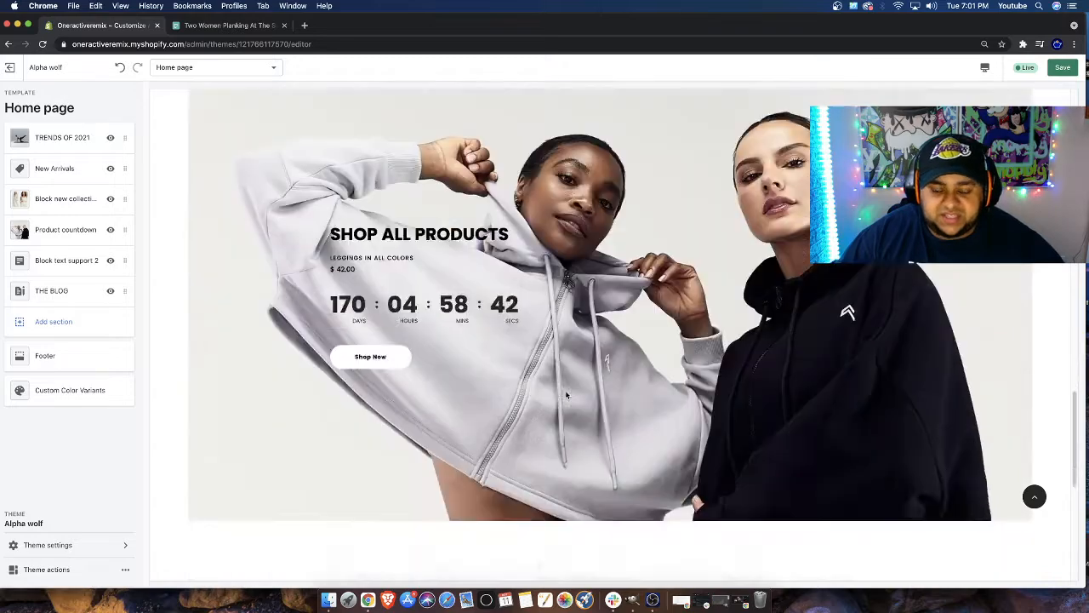
scroll(566, 394, up, 20)
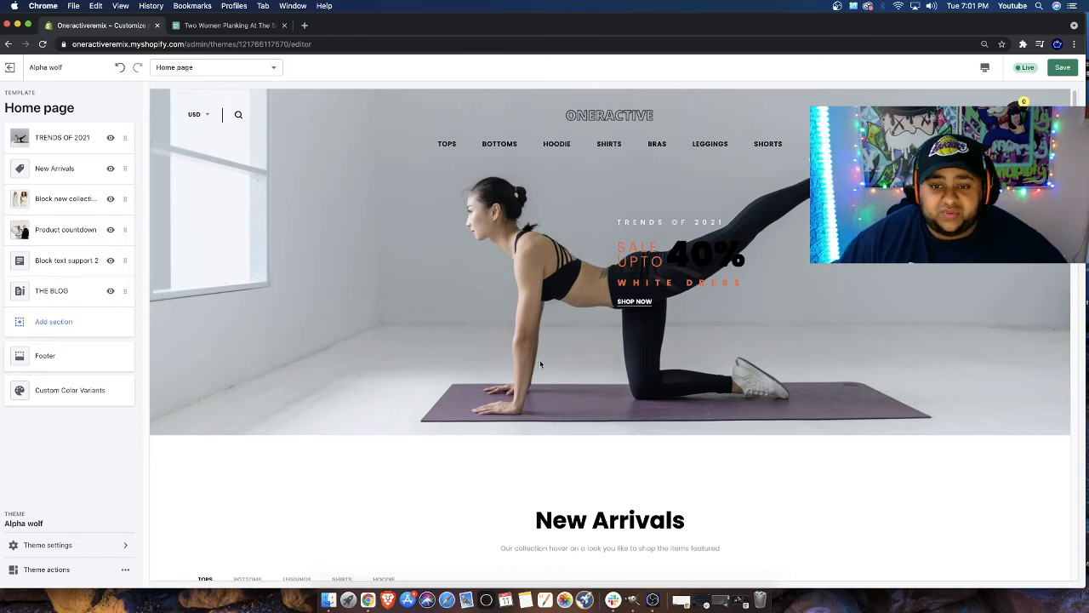
scroll(540, 364, down, 5)
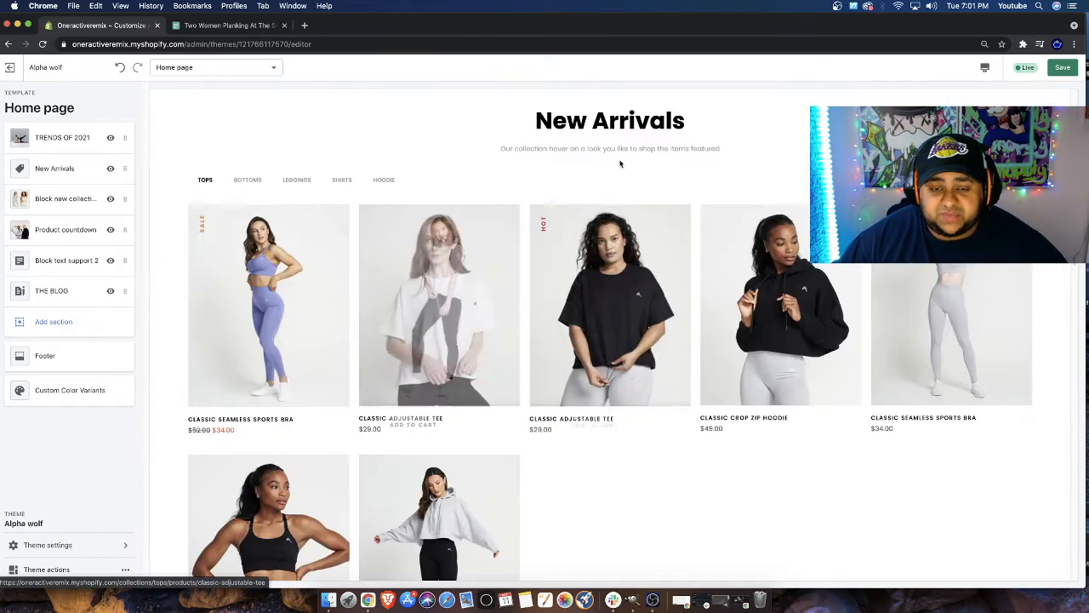
scroll(608, 263, down, 7)
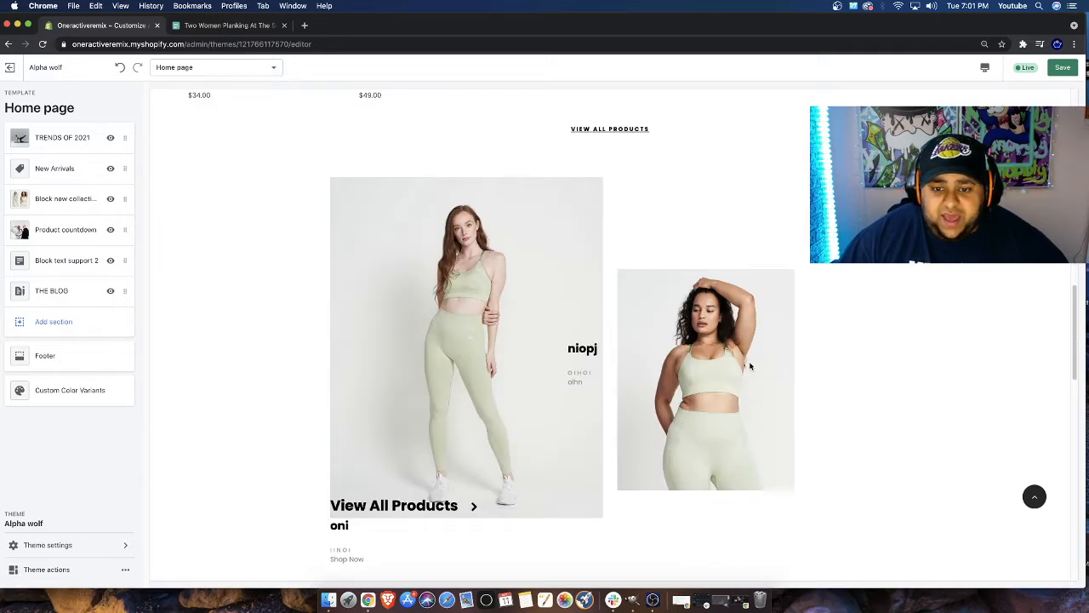
scroll(519, 333, down, 6)
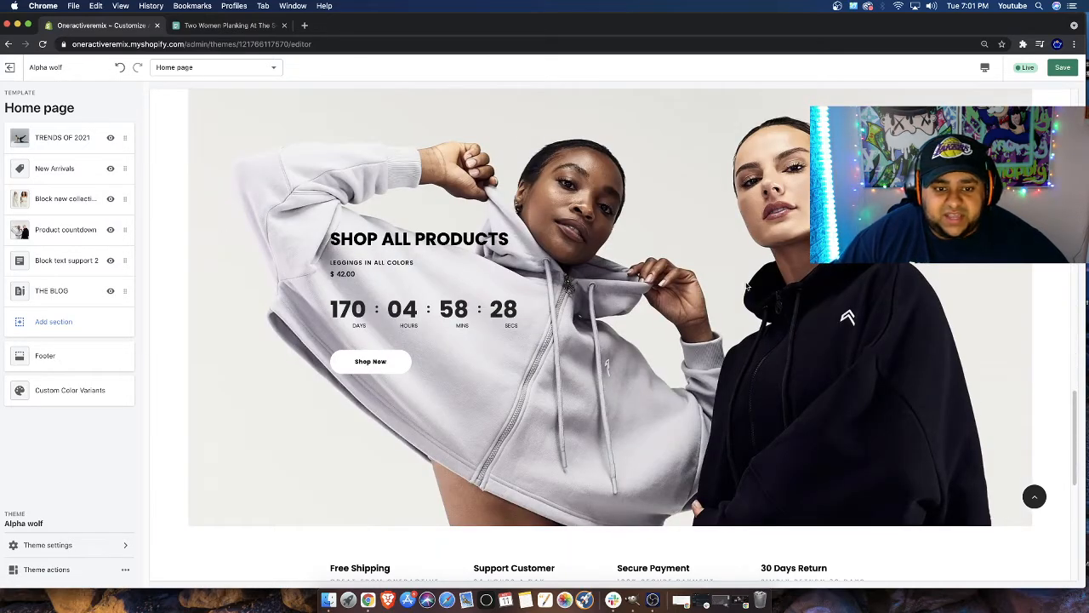
scroll(747, 287, down, 7)
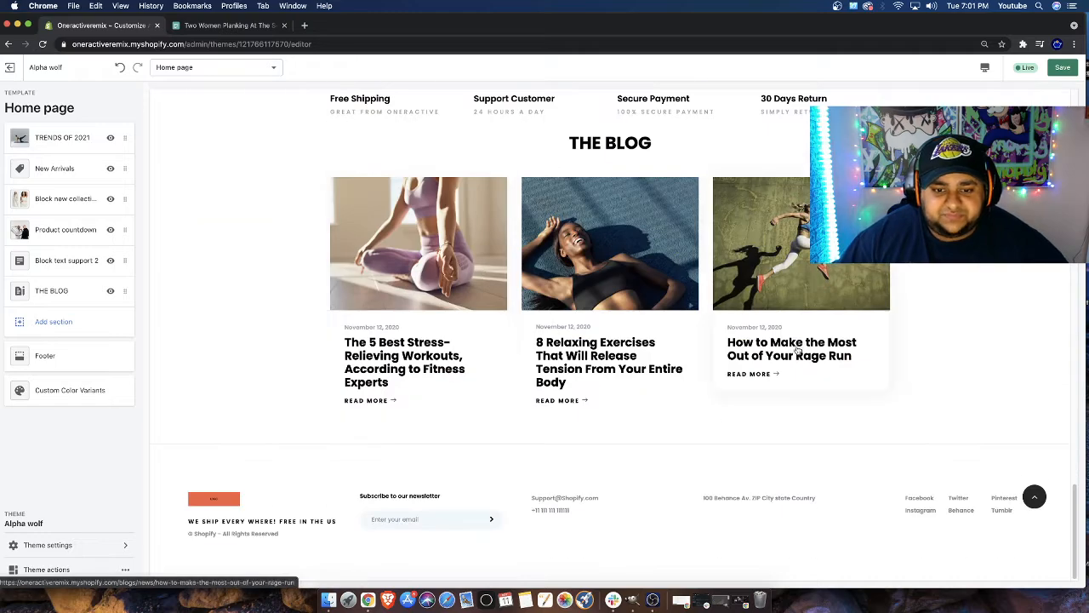
scroll(522, 318, up, 20)
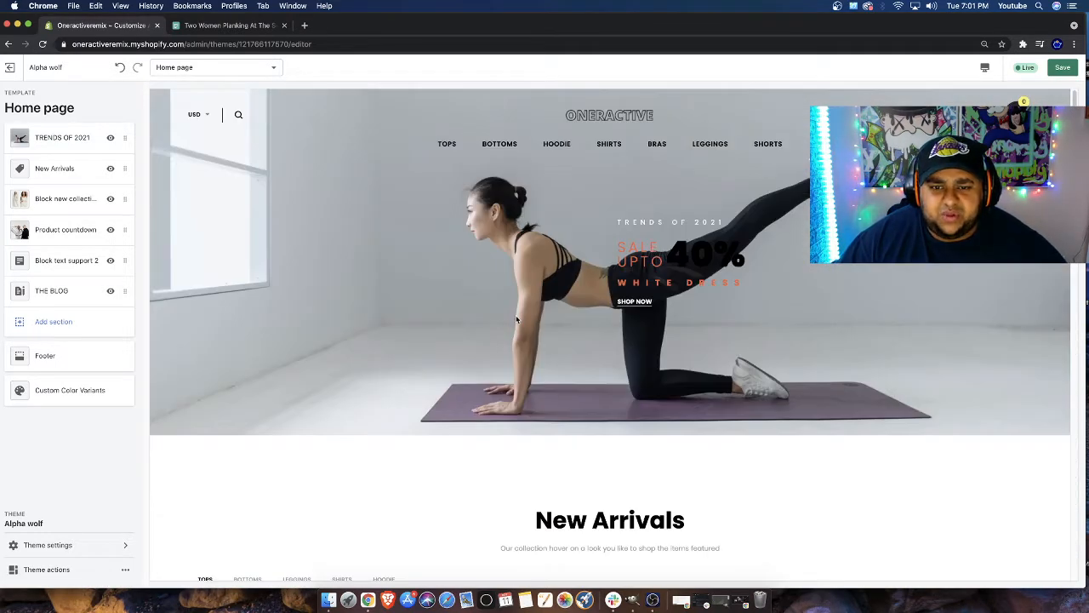
scroll(515, 317, down, 15)
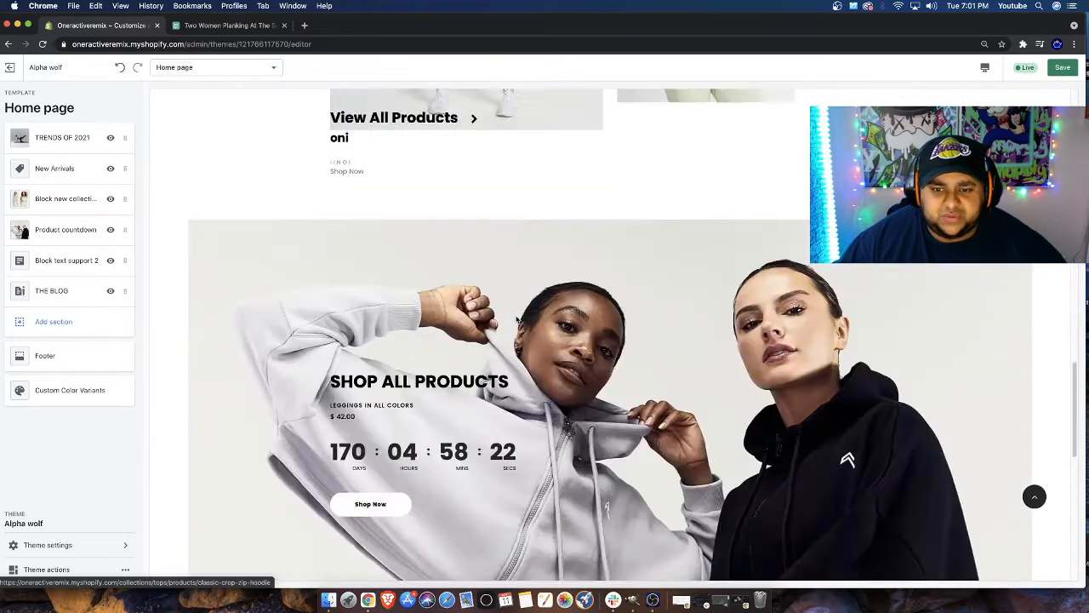
scroll(515, 320, down, 3)
scroll(529, 313, up, 18)
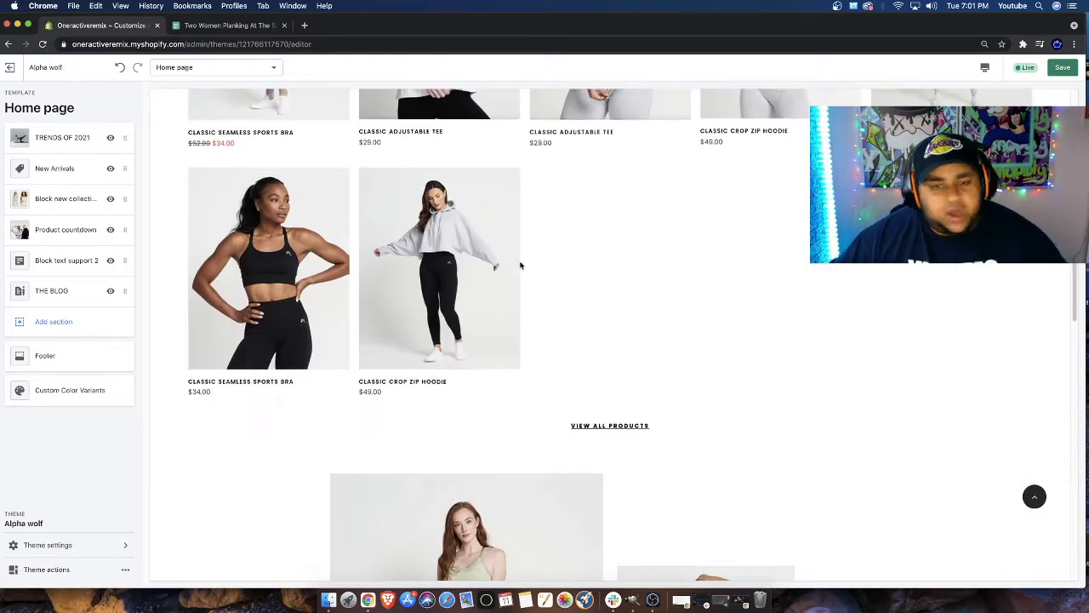
click(51, 138)
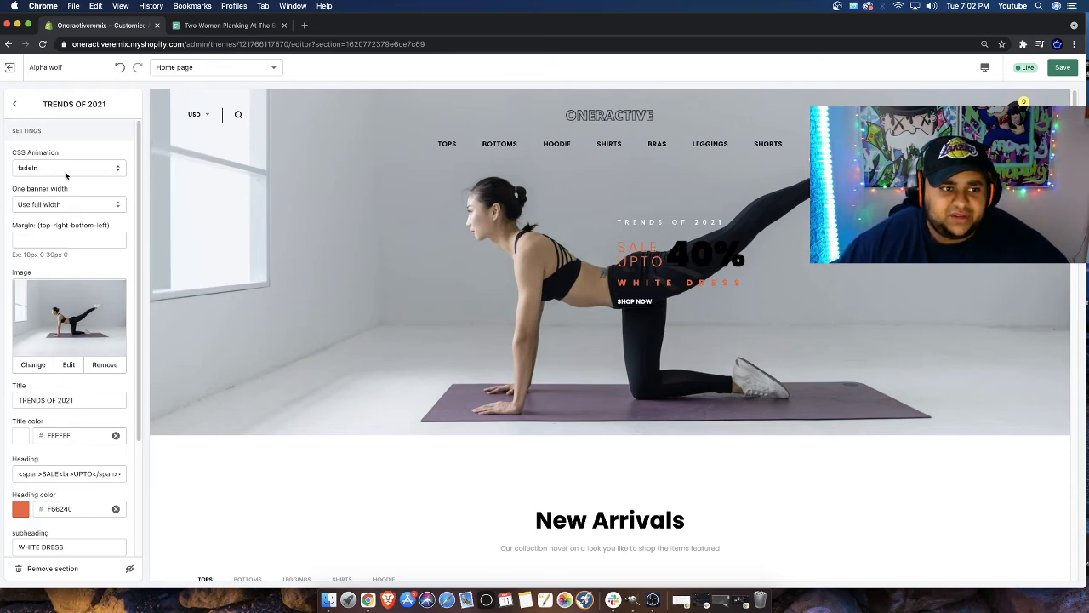
click(16, 103)
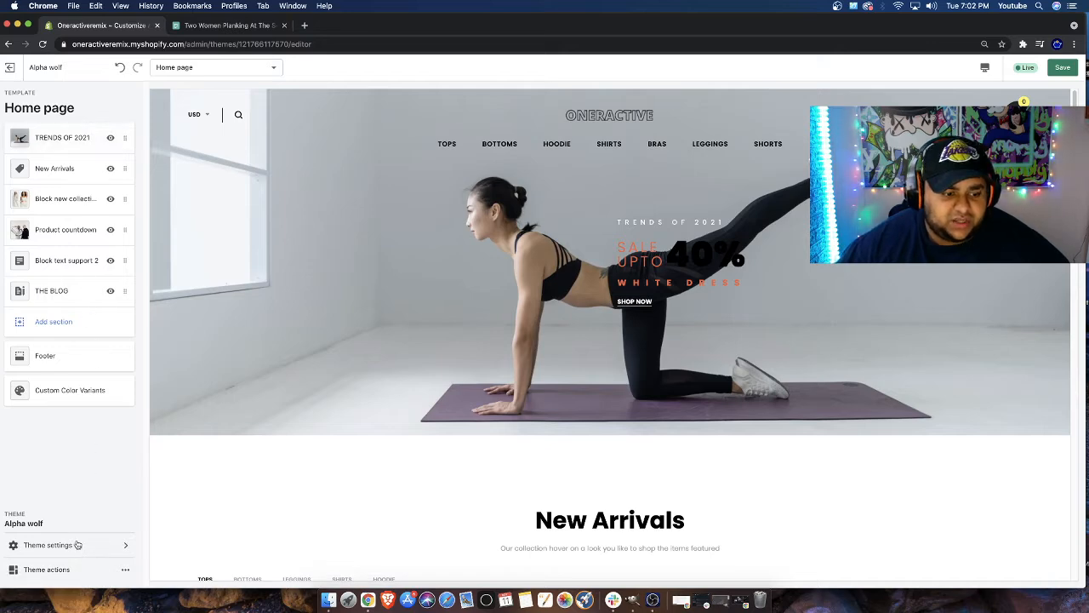
Open the theme-wide header settings and switch the header layout to Header 1
click(68, 548)
click(51, 220)
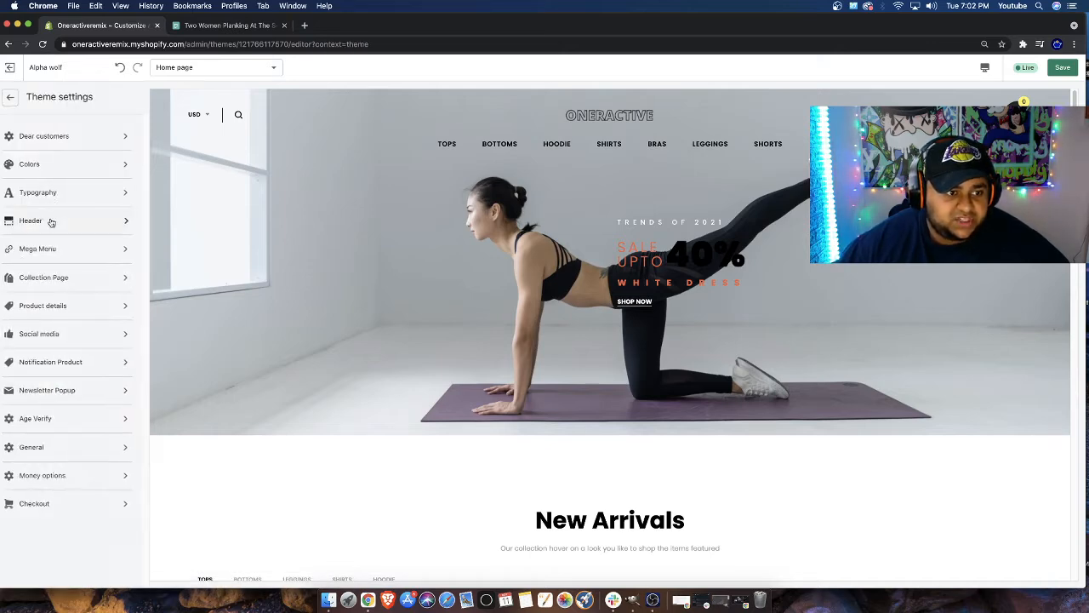
click(73, 152)
click(34, 94)
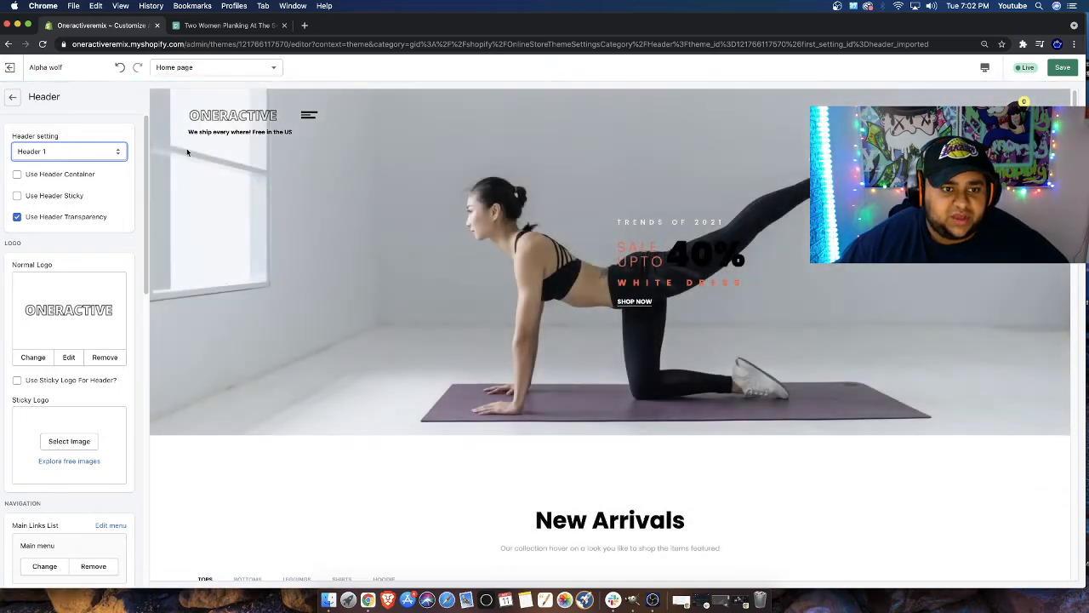
scroll(247, 171, down, 1)
scroll(260, 172, up, 1)
Set the header layout to Header 2 and return to the home page's section list
click(65, 149)
click(40, 161)
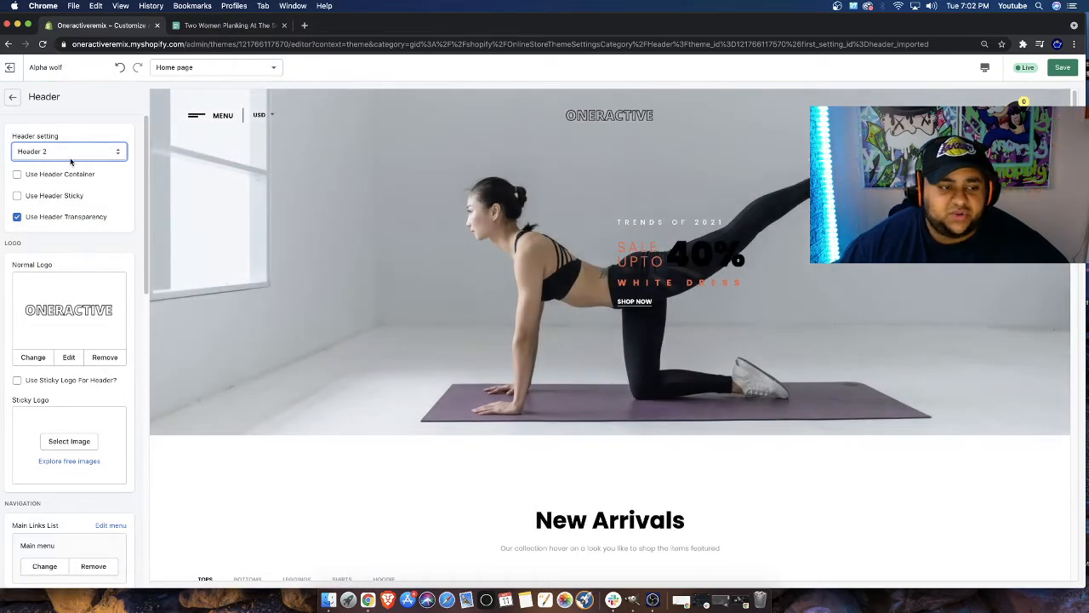
click(79, 154)
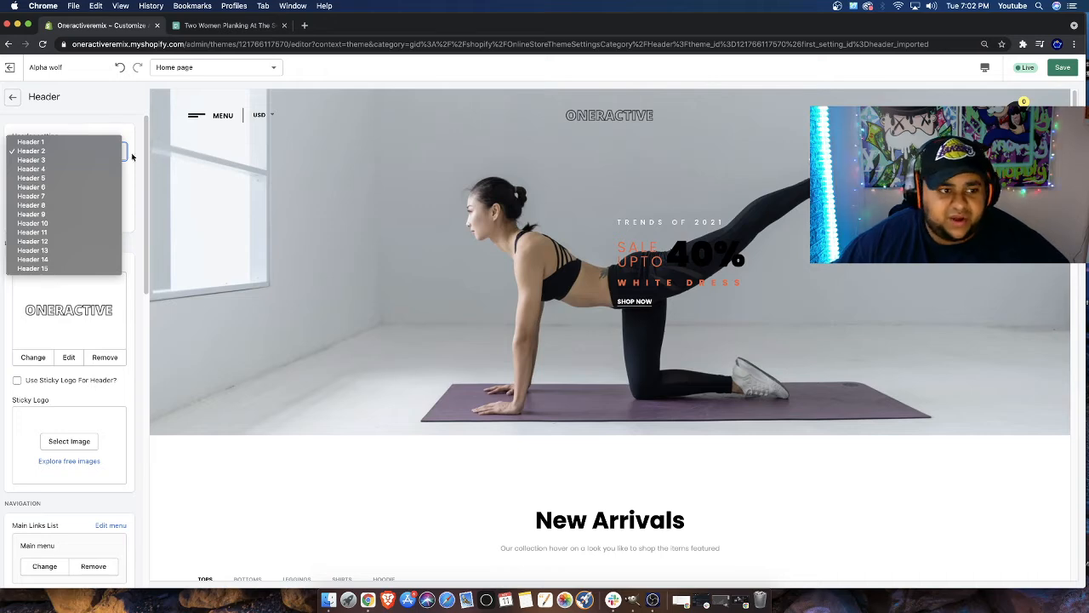
click(394, 185)
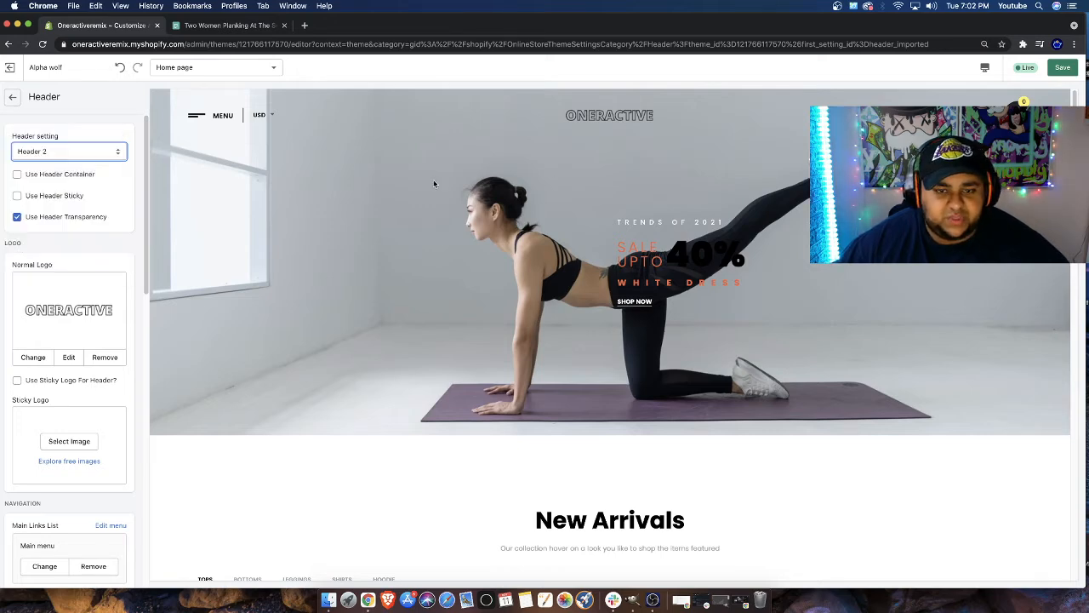
click(12, 97)
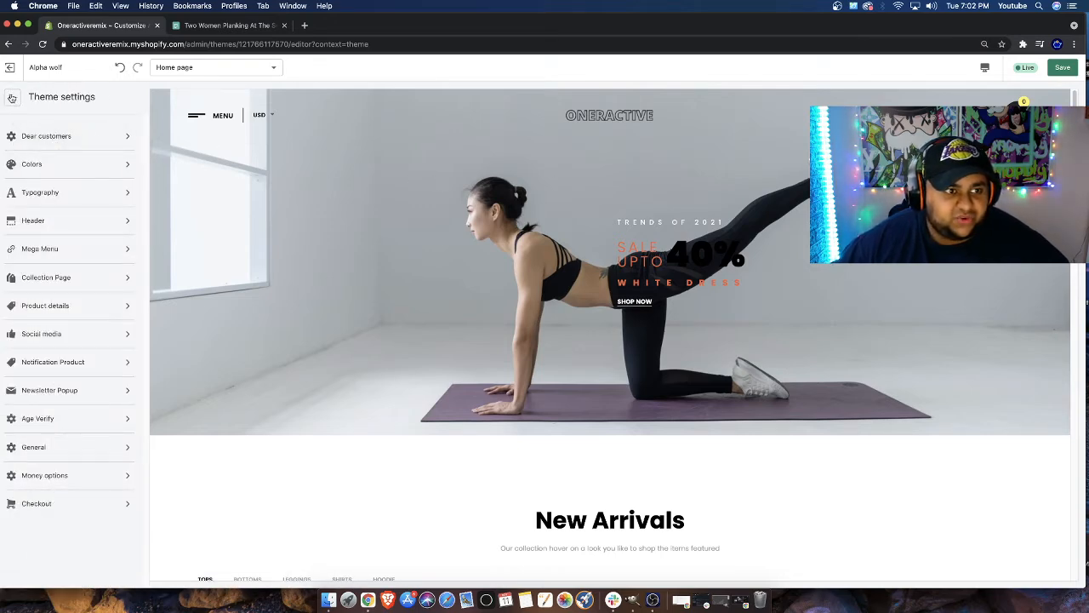
click(12, 97)
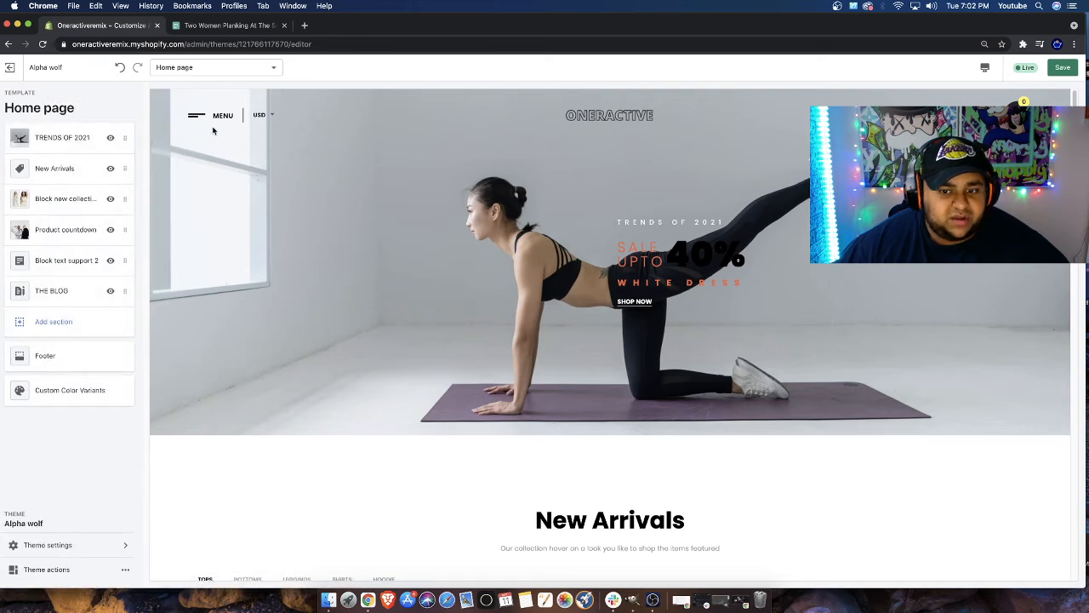
Switch to Pexels, browse the workout photos, and open the picture of the woman doing yoga on a purple mat
click(225, 24)
key(Escape)
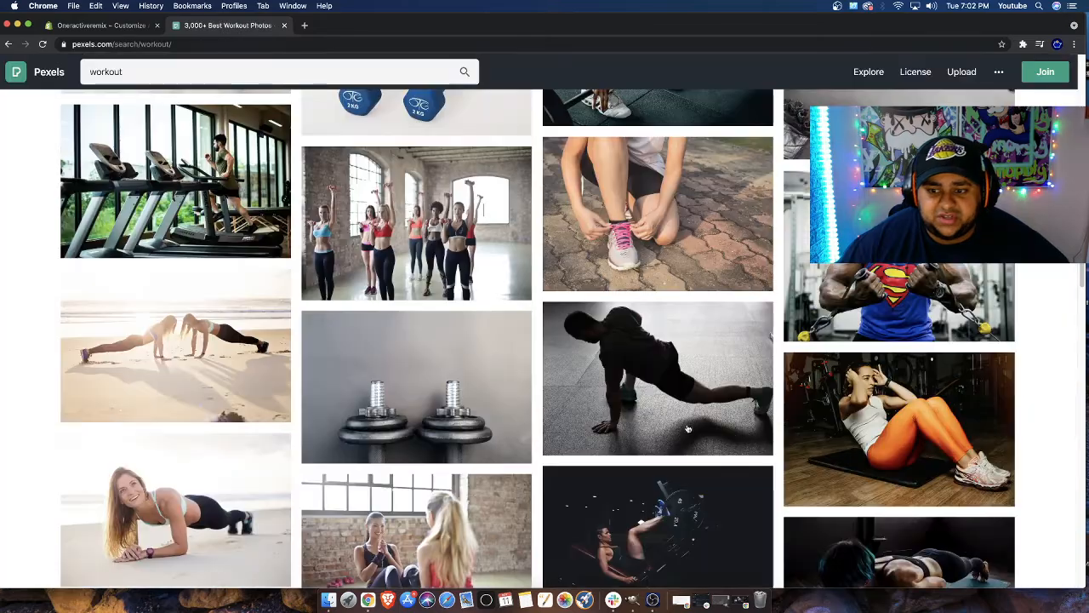
scroll(469, 159, down, 8)
scroll(469, 159, up, 3)
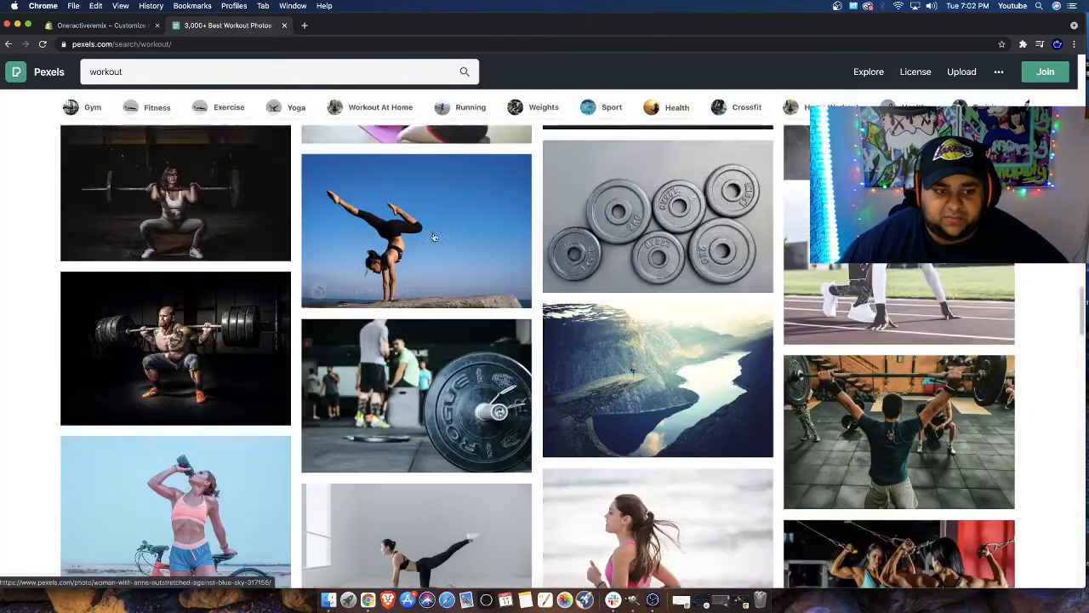
scroll(804, 479, down, 5)
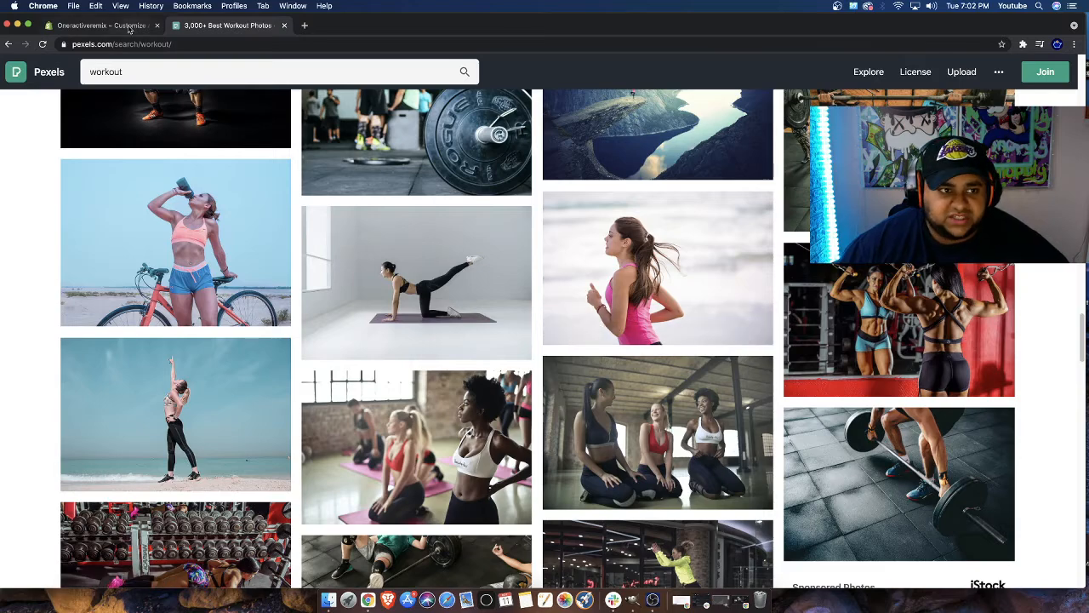
click(485, 313)
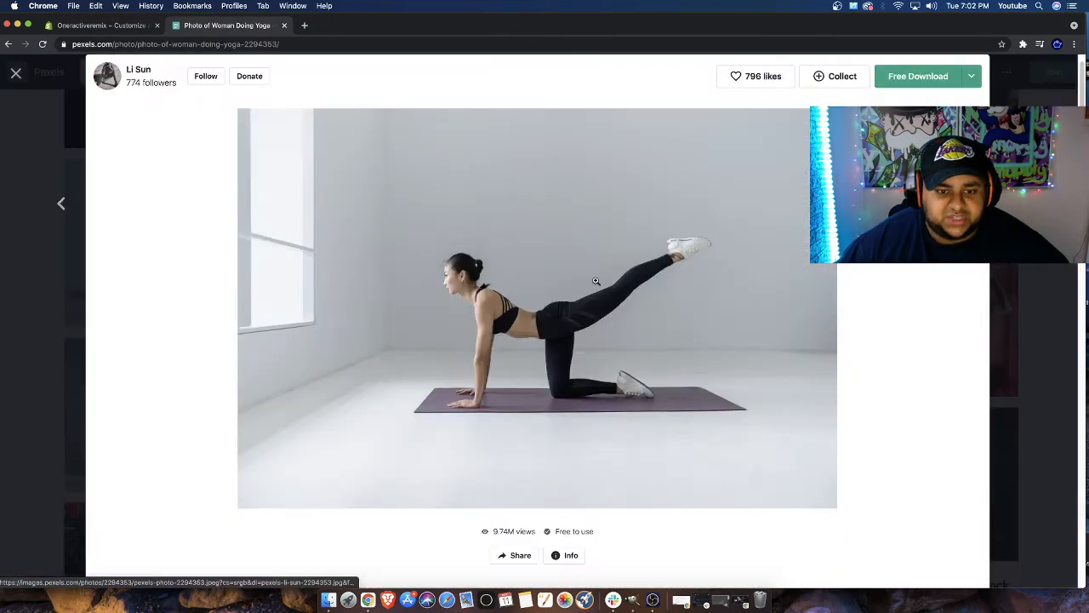
Return to the Shopify theme editor, review the banner text and New Arrivals section, and open the settings of the new collection block
click(109, 26)
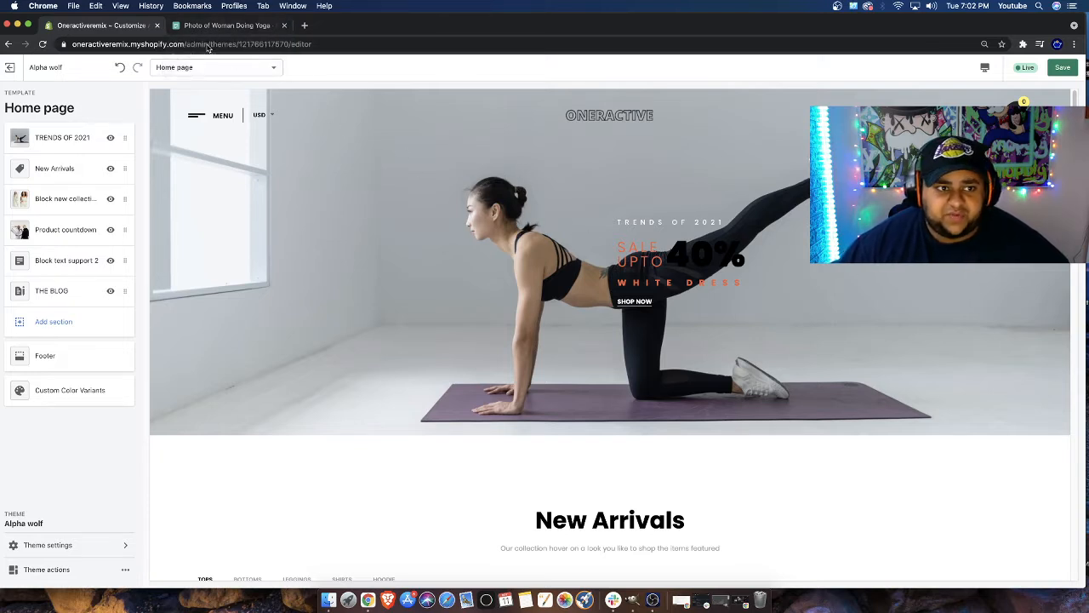
scroll(447, 197, down, 1)
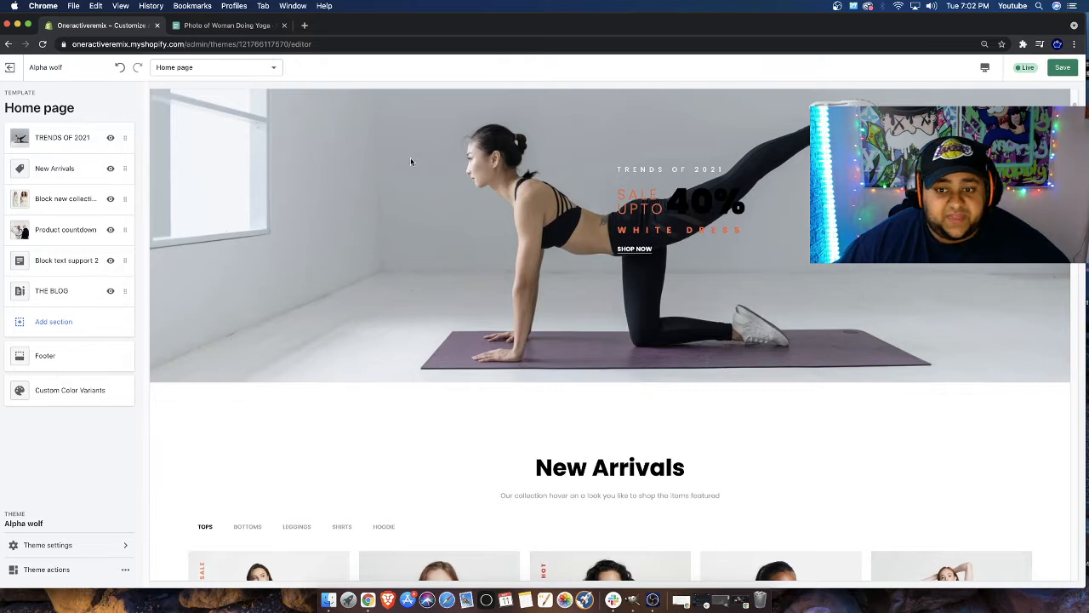
scroll(410, 161, up, 1)
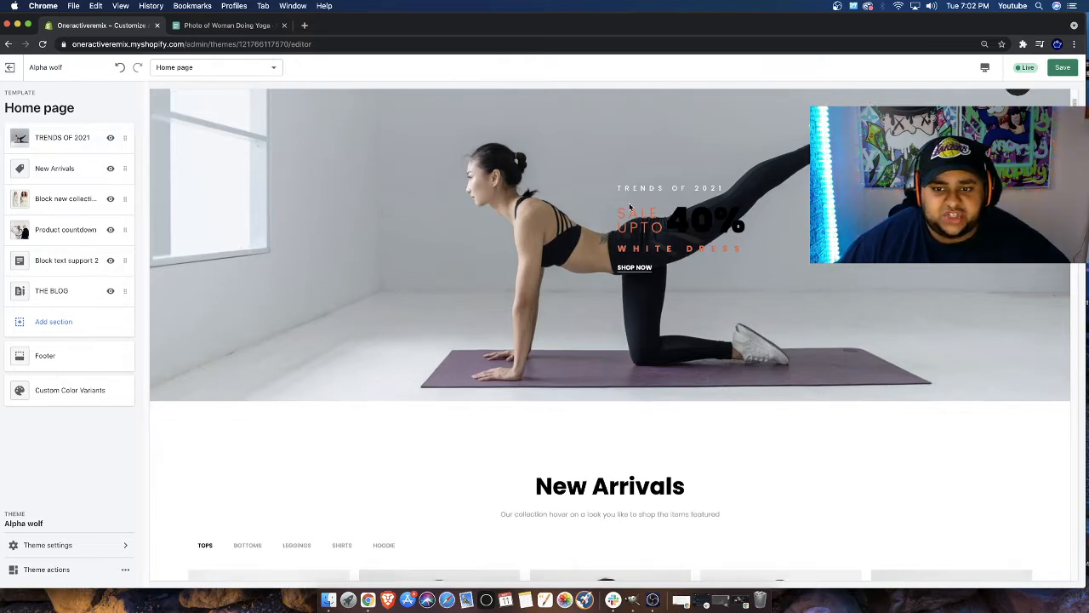
drag(629, 206, 765, 272)
scroll(444, 201, up, 1)
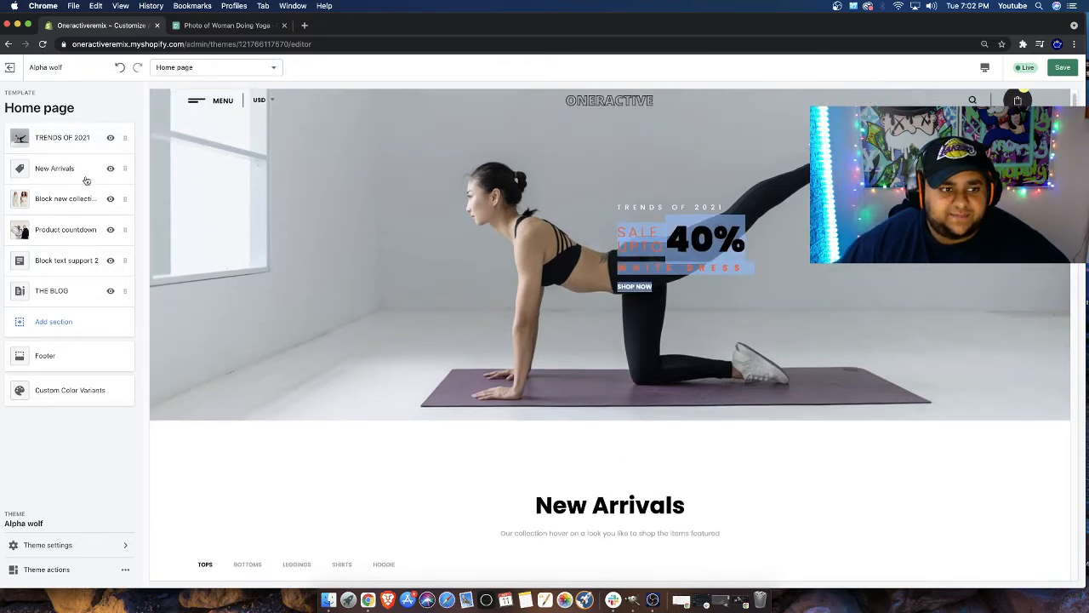
scroll(655, 329, down, 4)
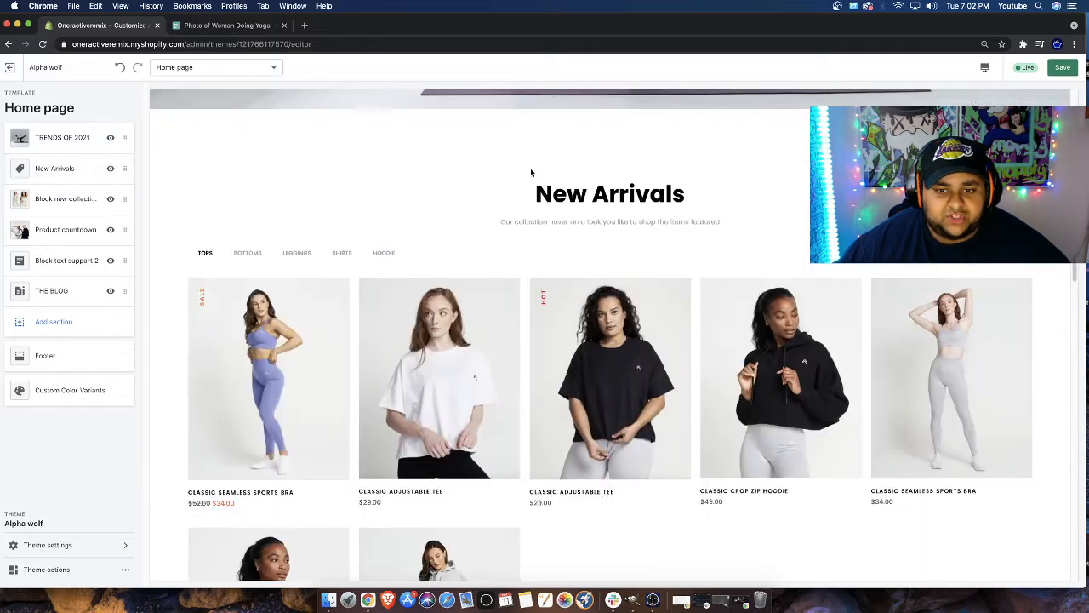
drag(515, 185, 755, 362)
click(785, 246)
scroll(536, 291, down, 1)
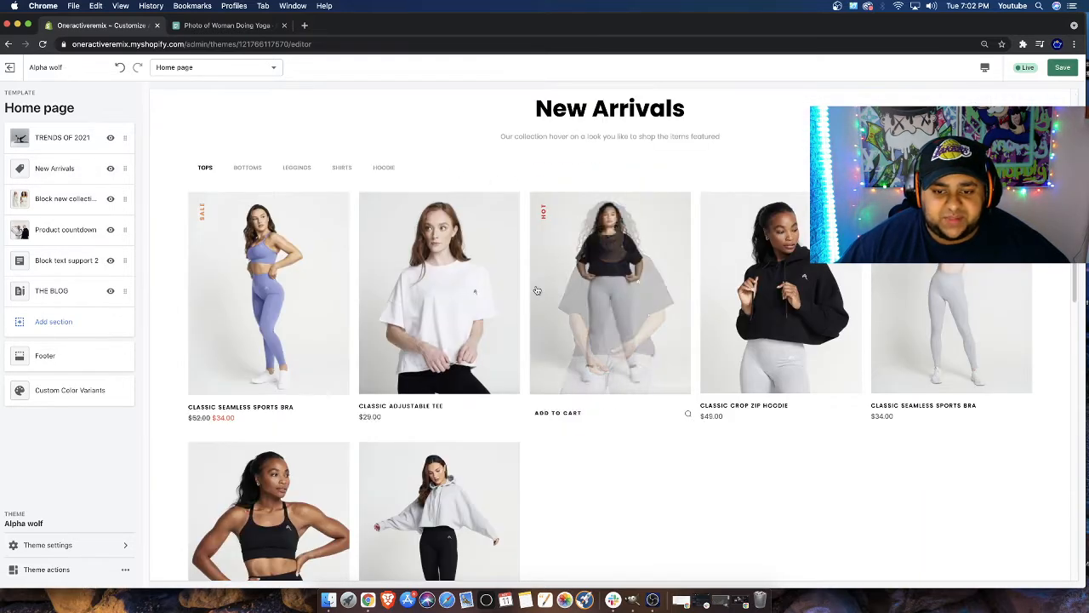
scroll(442, 268, down, 3)
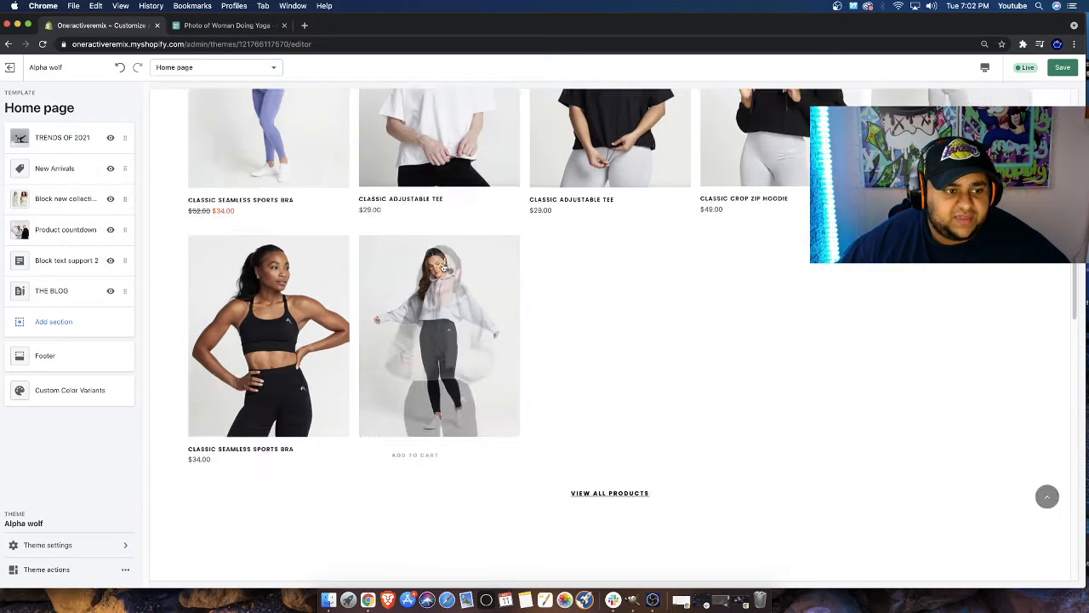
scroll(510, 298, down, 5)
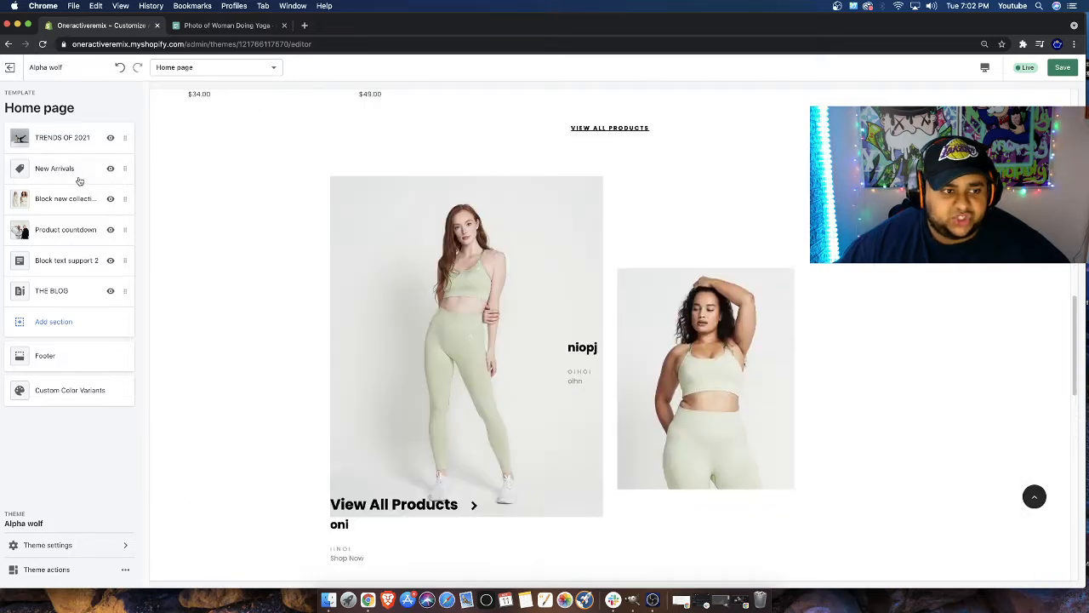
click(81, 199)
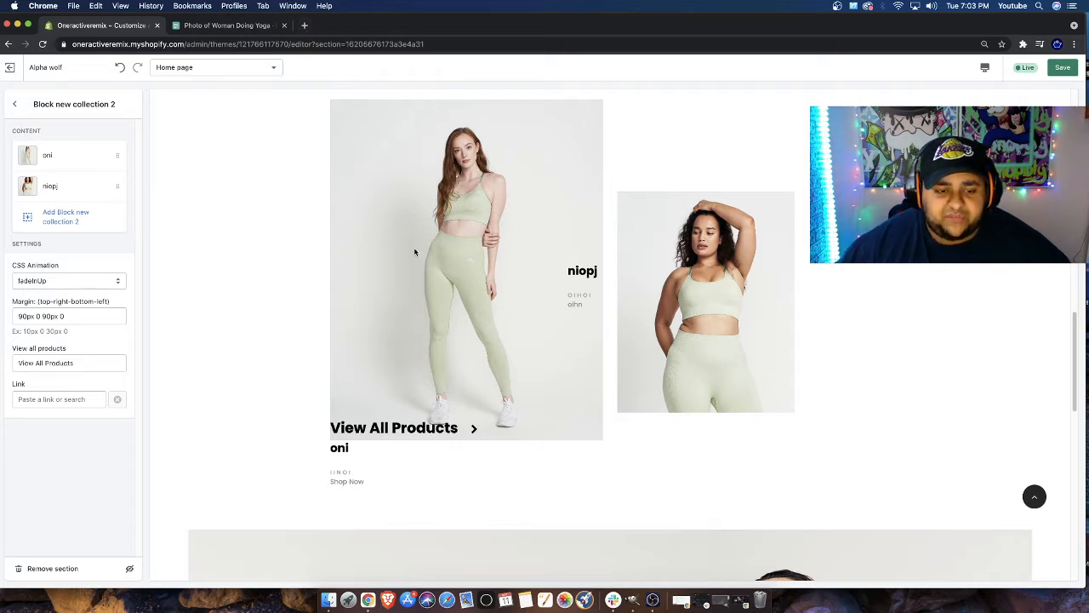
Open wolfofshopify.com in a new browser tab
click(304, 25)
text(a)
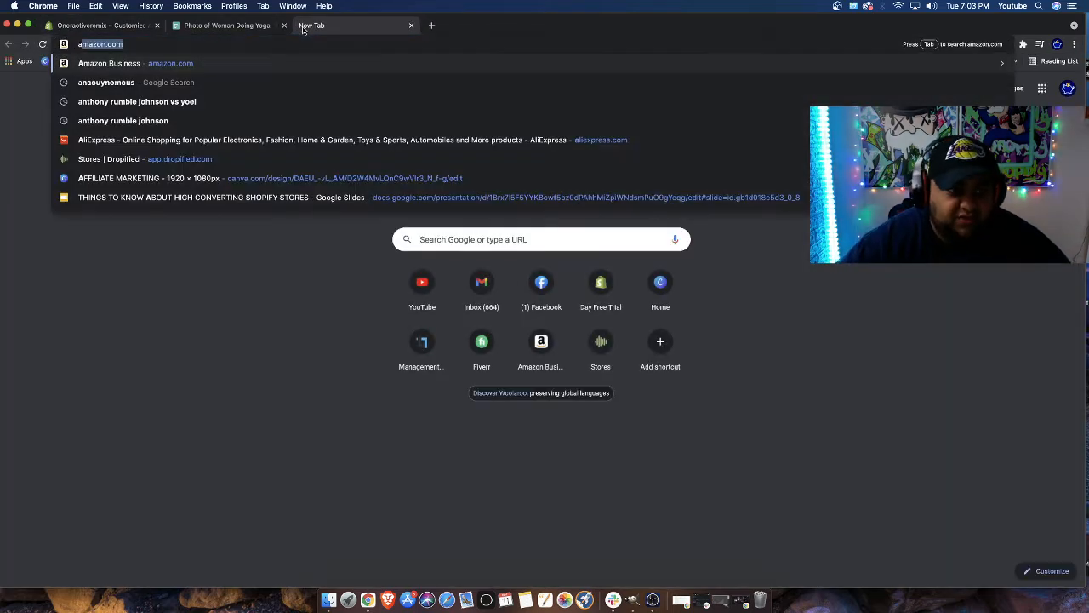
key(BackSpace)
key(BackSpace)
text(wolfofshopify.com)
key(Return)
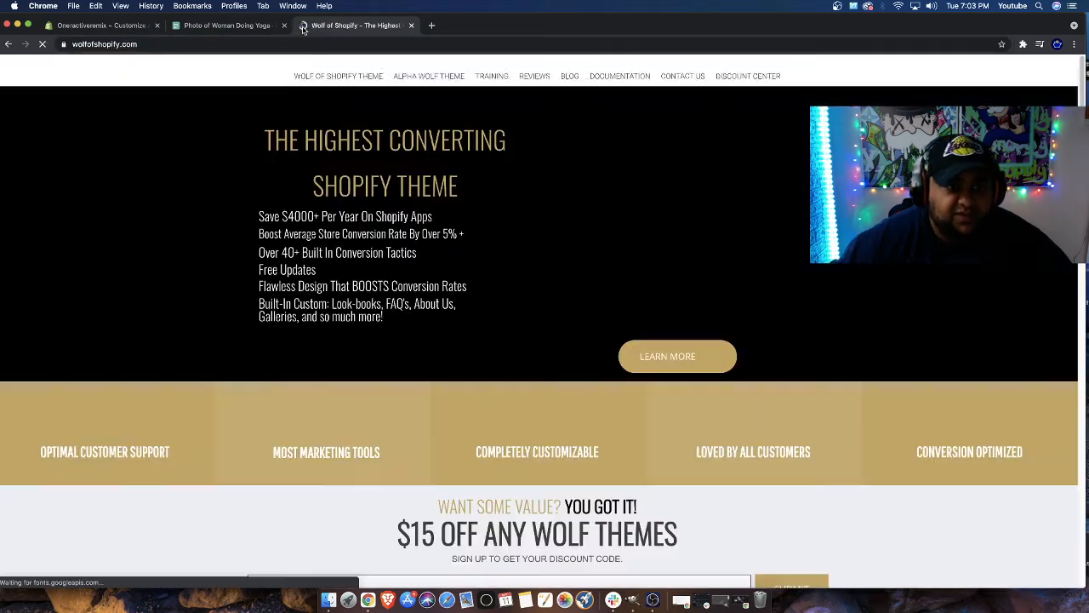
Open the Alpha Wolf Theme page on the Wolf of Shopify site and look over its offer
click(546, 125)
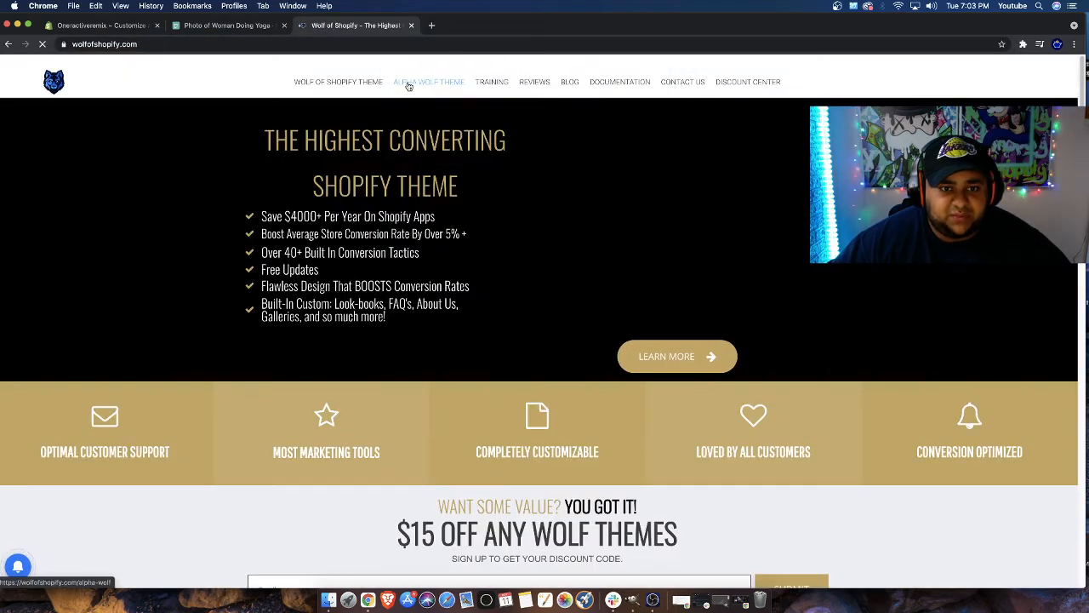
click(428, 82)
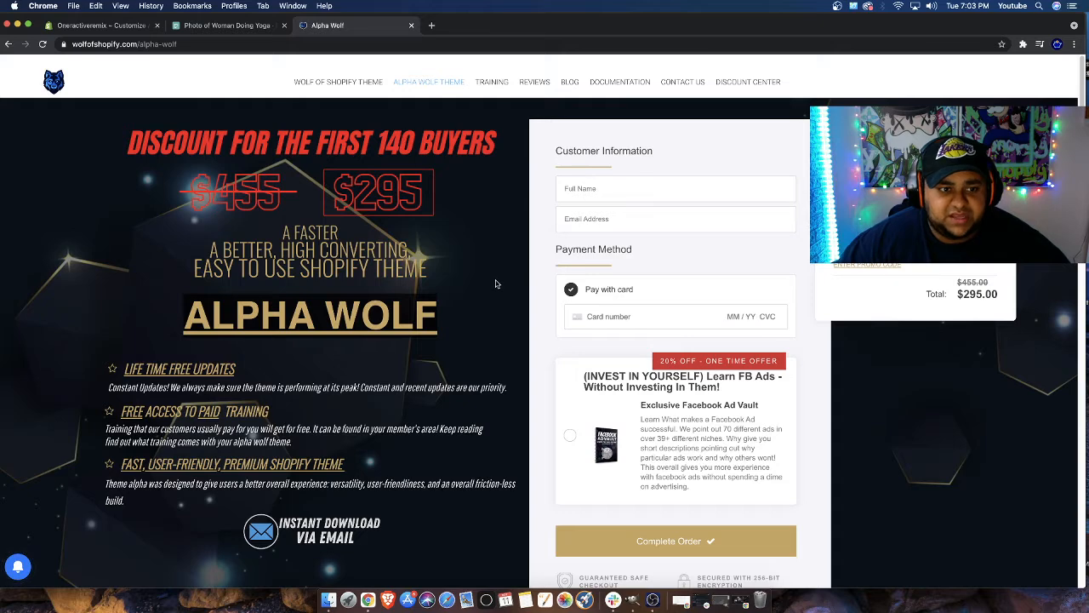
scroll(446, 289, down, 2)
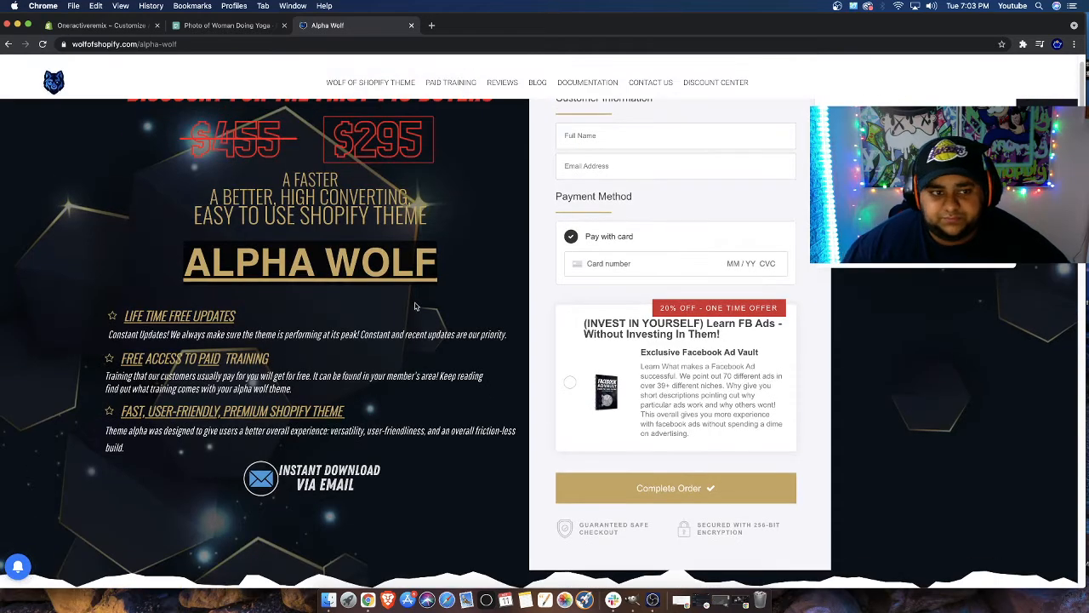
scroll(415, 306, up, 2)
Switch back to the Shopify theme editor, review the collection, countdown and text support areas, and return to the home page's section list
click(102, 25)
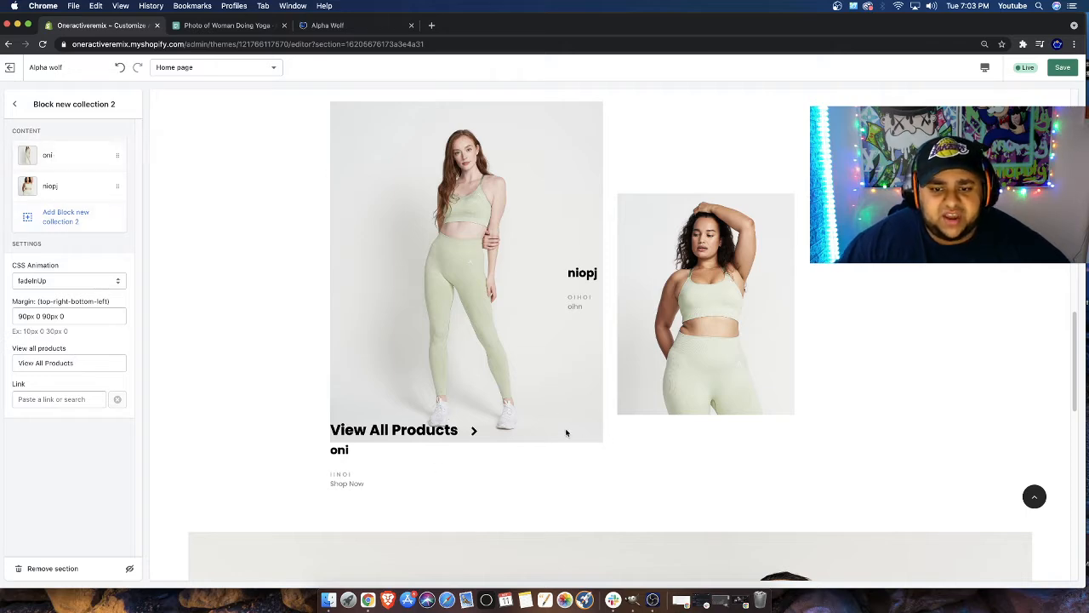
scroll(433, 417, down, 5)
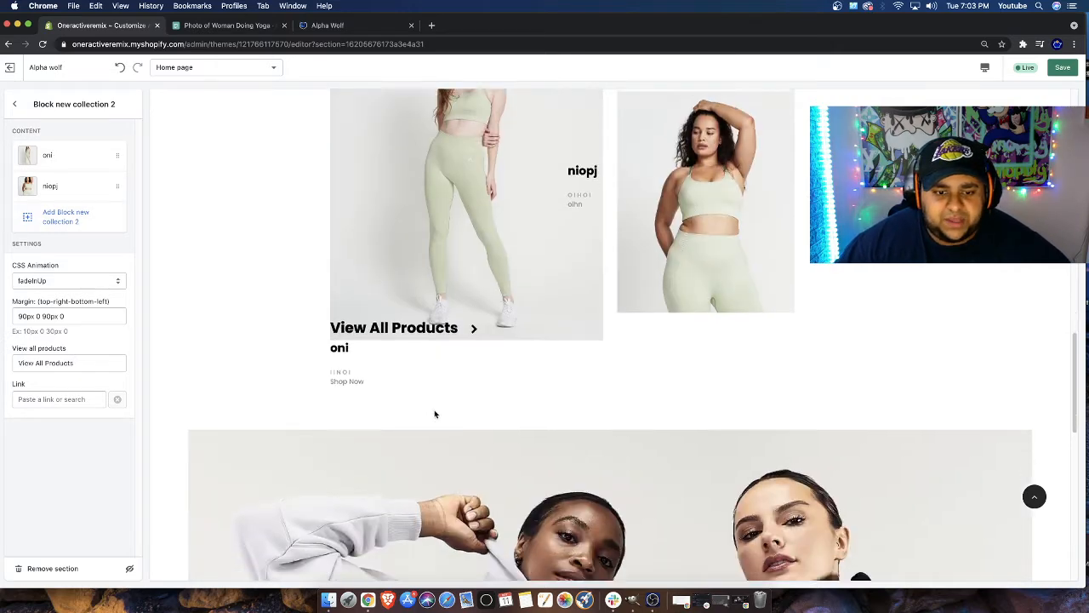
scroll(433, 415, down, 3)
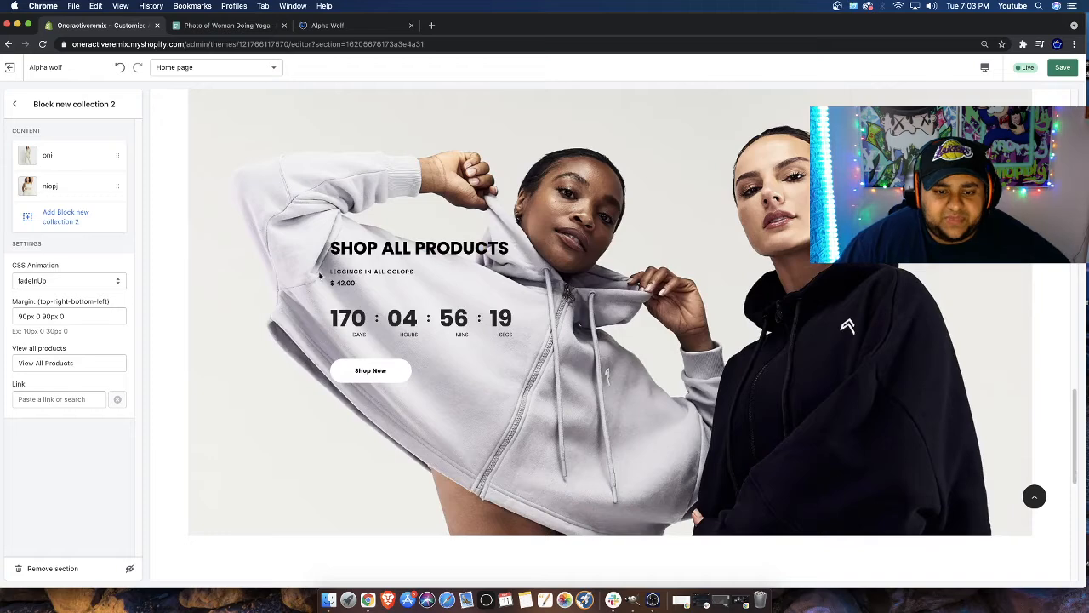
click(14, 104)
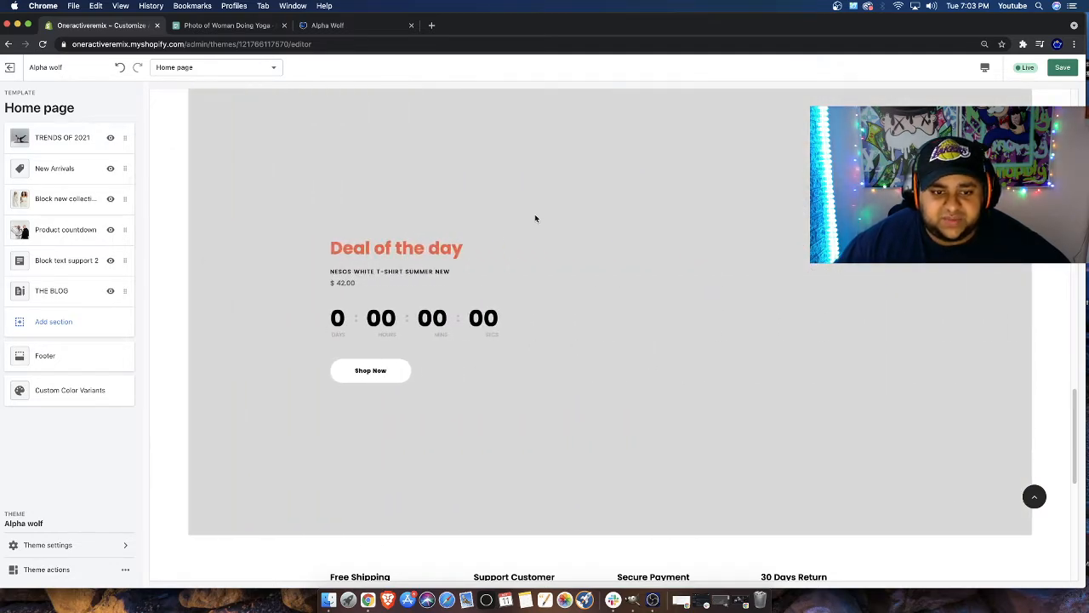
click(72, 261)
click(18, 103)
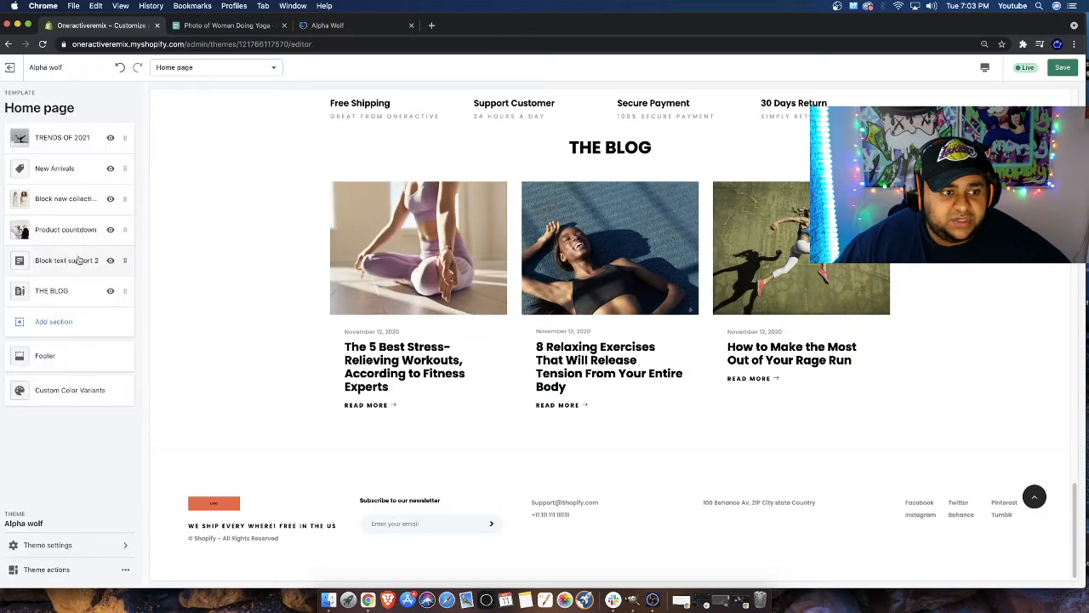
Remove the second block from the Product countdown section and open the settings of the remaining block
click(61, 227)
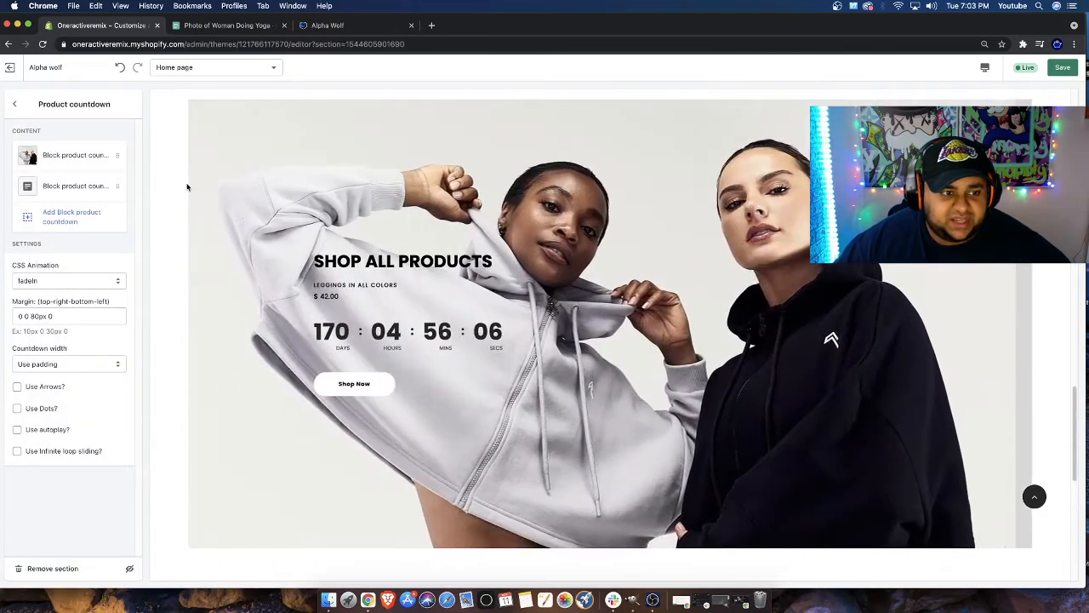
click(55, 188)
click(43, 568)
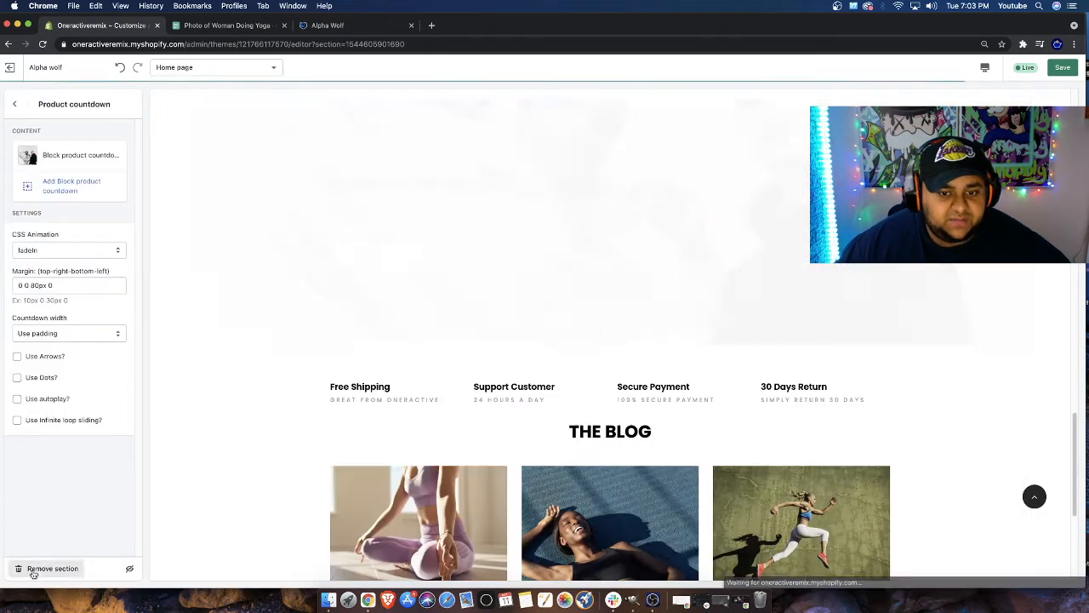
click(40, 162)
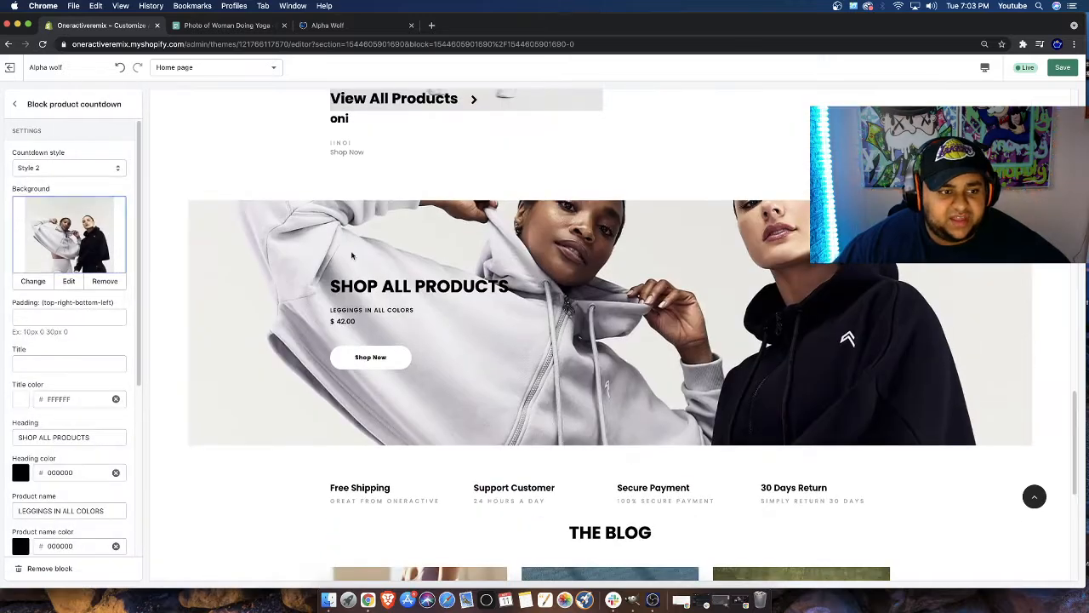
Try countdown styles 1, 2 and 3 on the SHOP ALL PRODUCTS block, finishing on Style 2
click(42, 167)
click(43, 159)
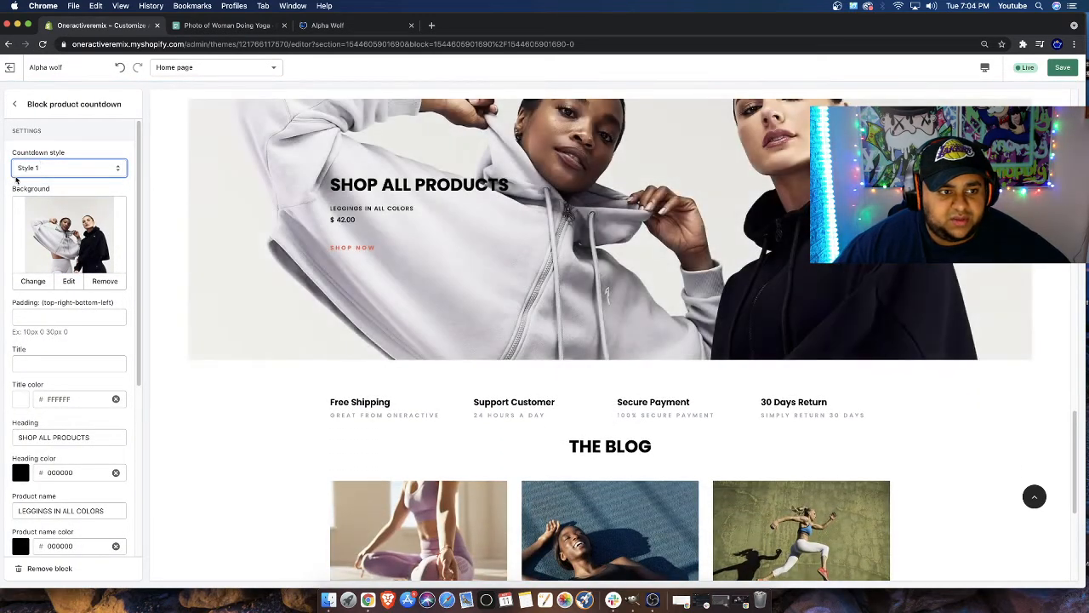
click(18, 169)
click(33, 179)
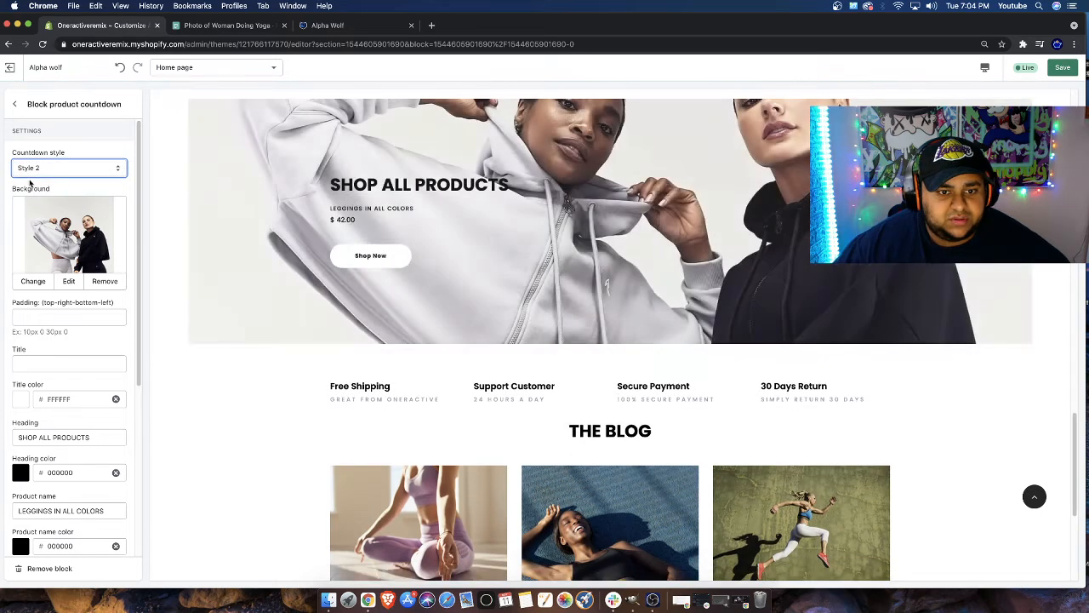
click(32, 170)
click(39, 179)
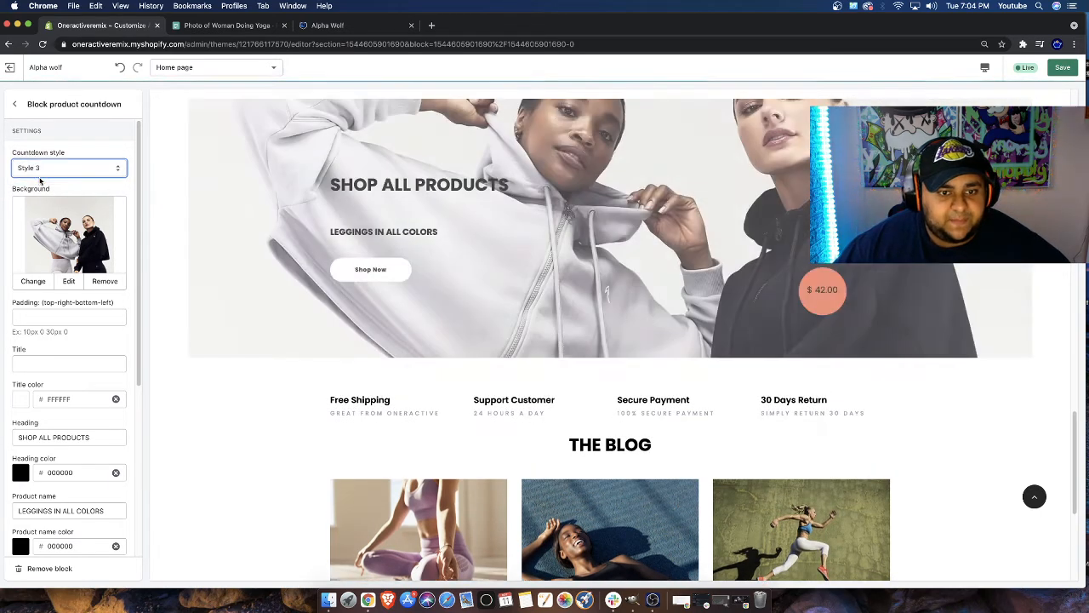
click(60, 168)
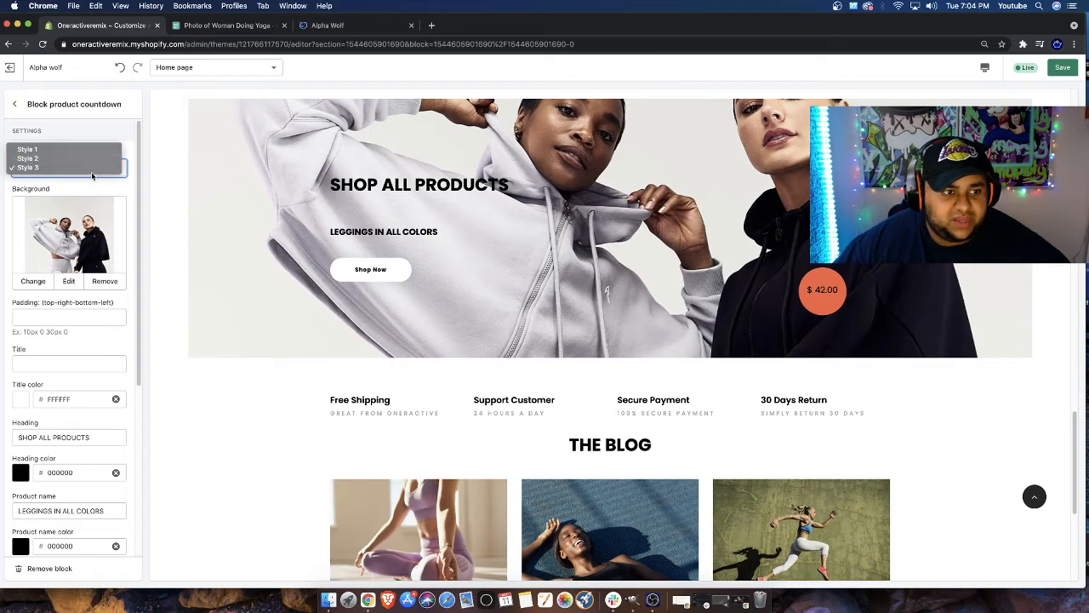
click(54, 150)
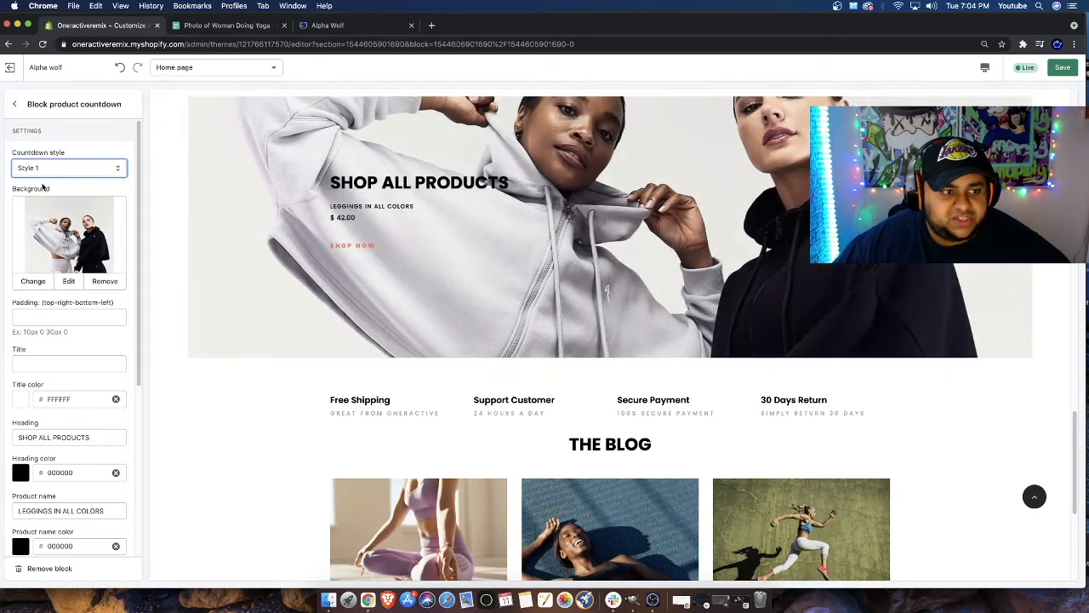
click(44, 170)
click(44, 177)
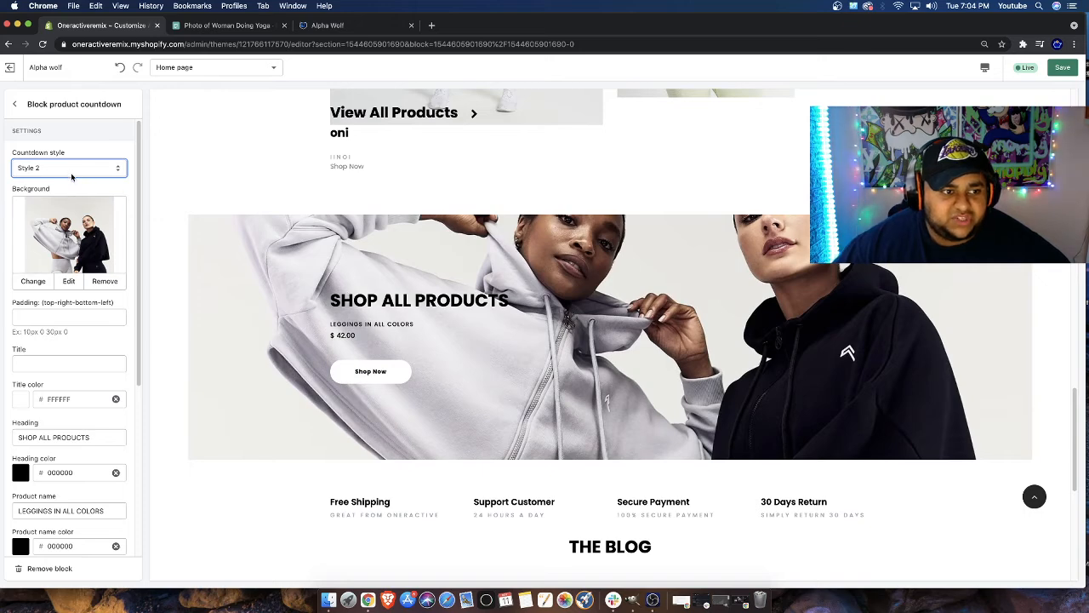
Set the countdown block's padding to 0 0 0 0
scroll(103, 450, down, 6)
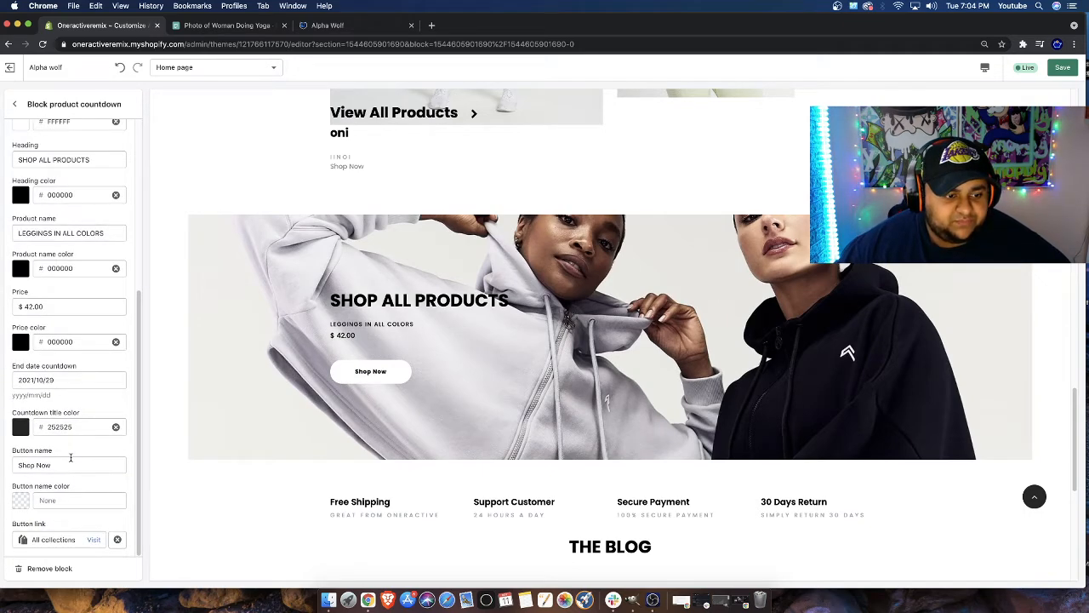
scroll(70, 457, up, 5)
click(47, 314)
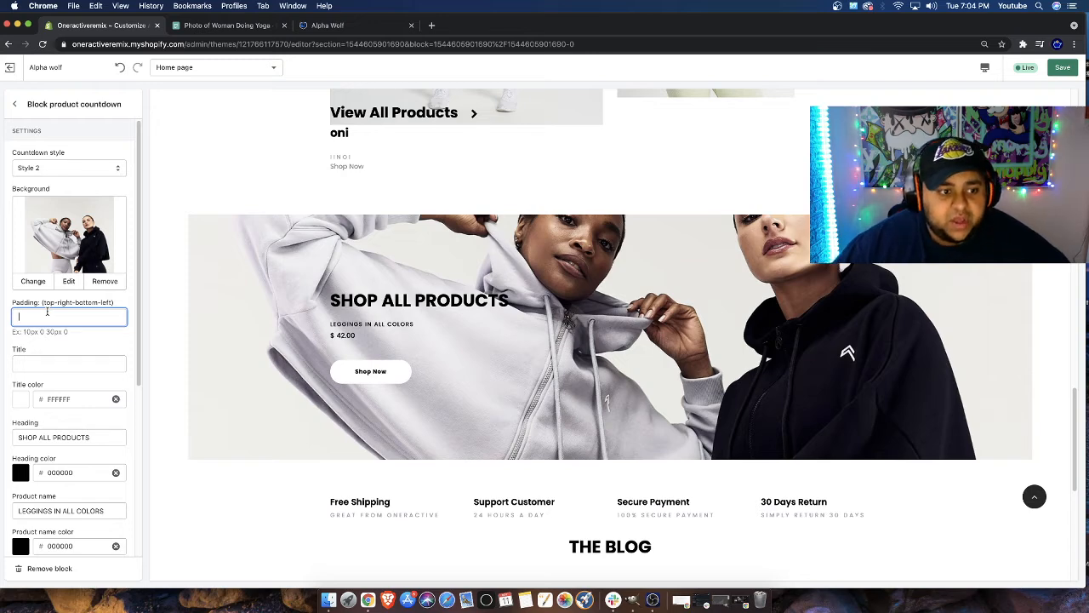
mouse_move(42, 303)
mouse_down()
mouse_move(102, 306)
mouse_move(60, 308)
mouse_up()
click(18, 317)
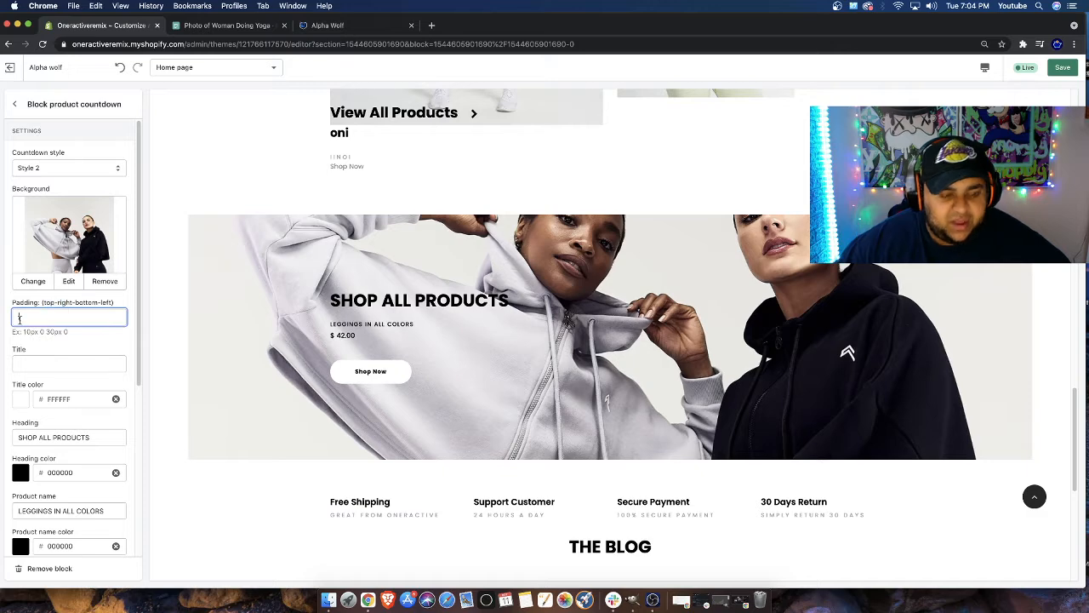
text(0 0)
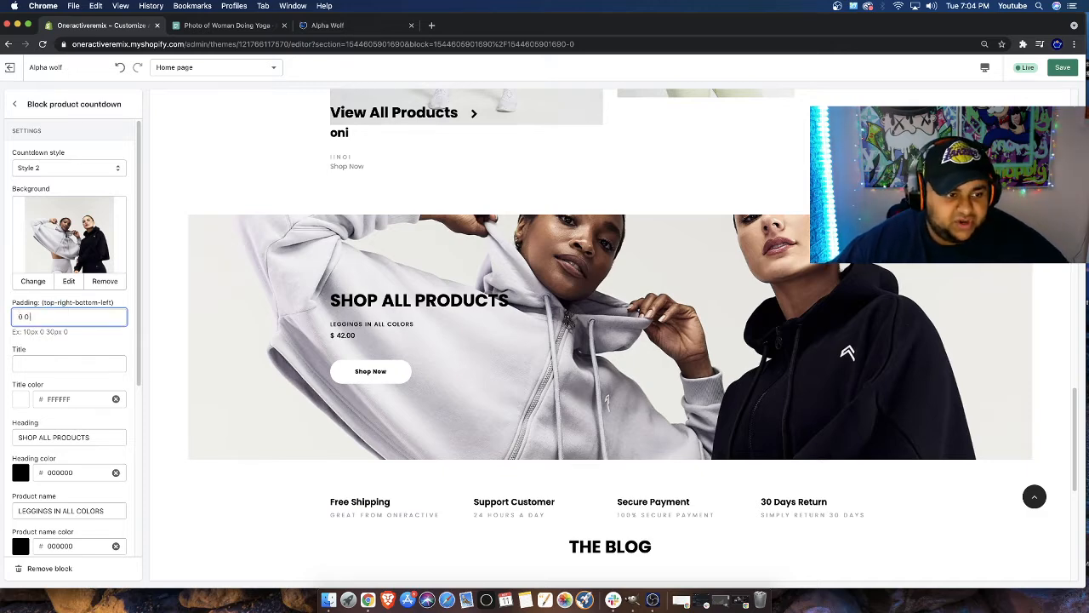
text( 0 0)
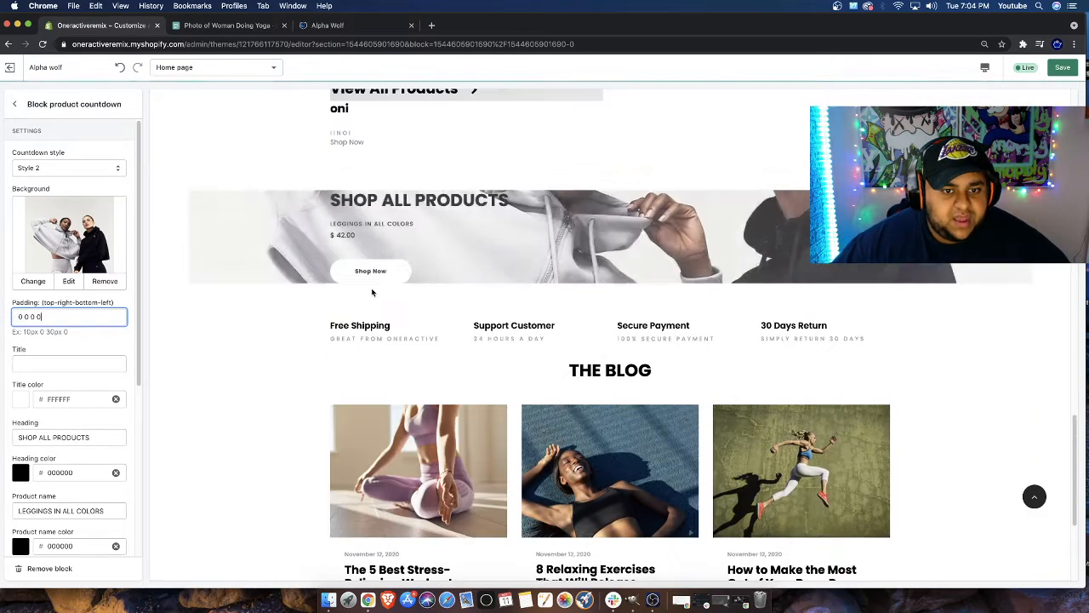
scroll(372, 292, up, 1)
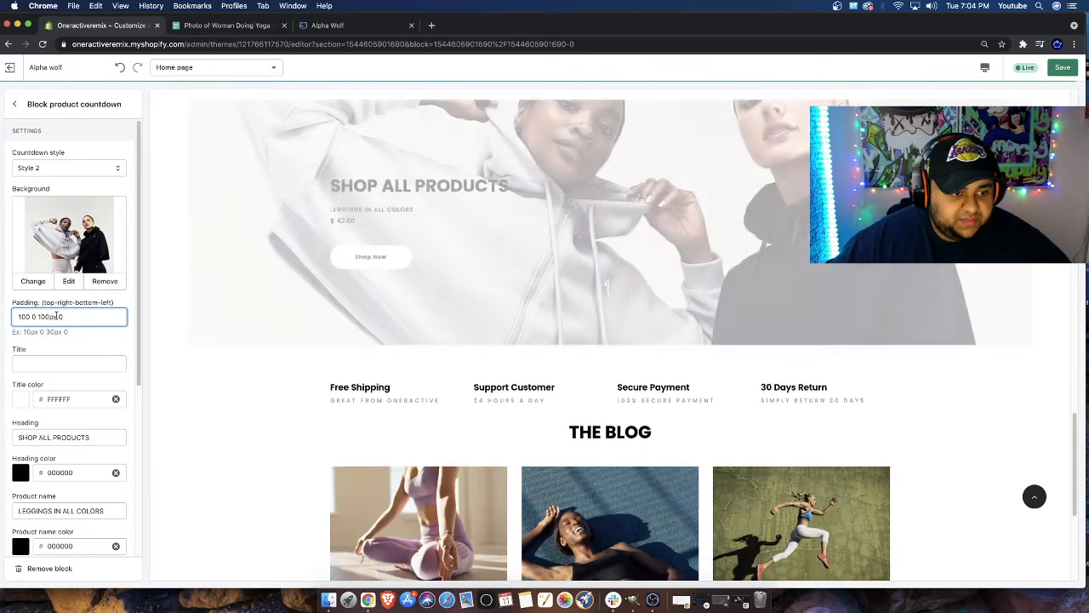
Change the countdown block's padding to 300px 0 100px 0 and check the block's preview and remaining settings
double_click(44, 317)
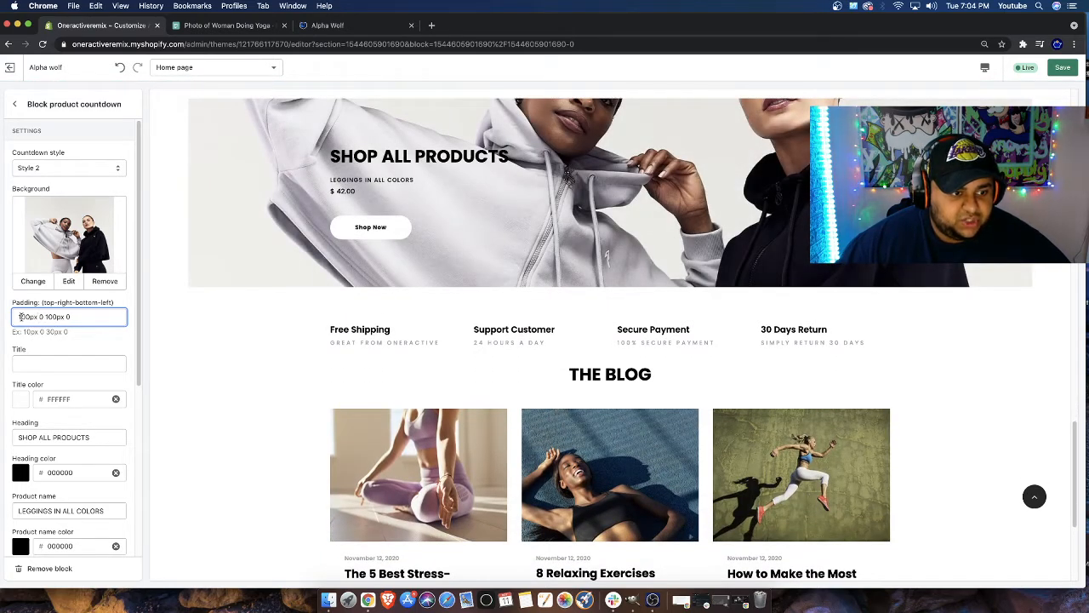
key(Delete)
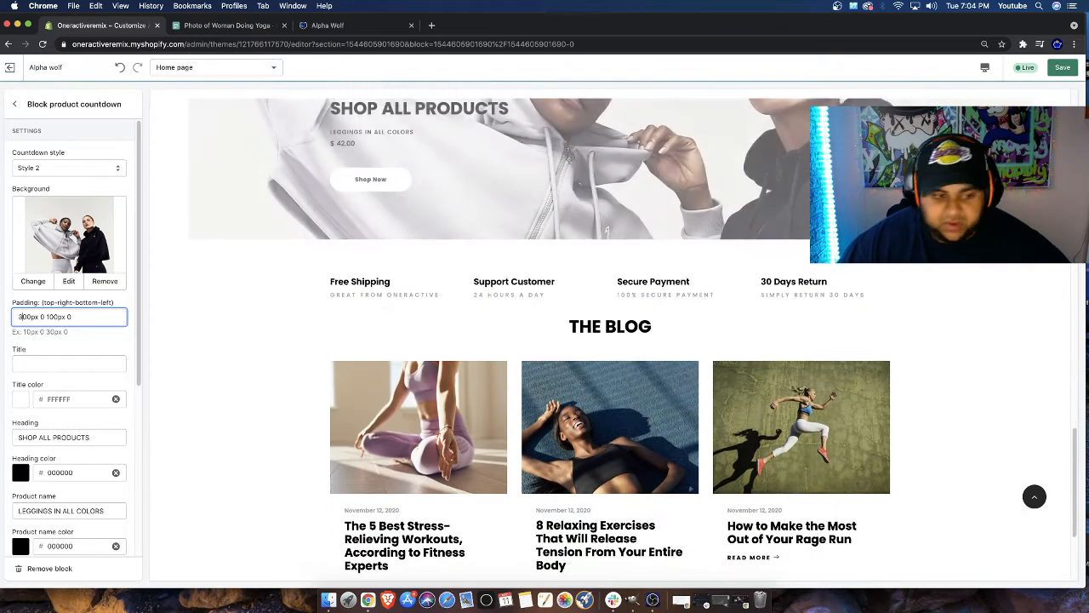
text(30)
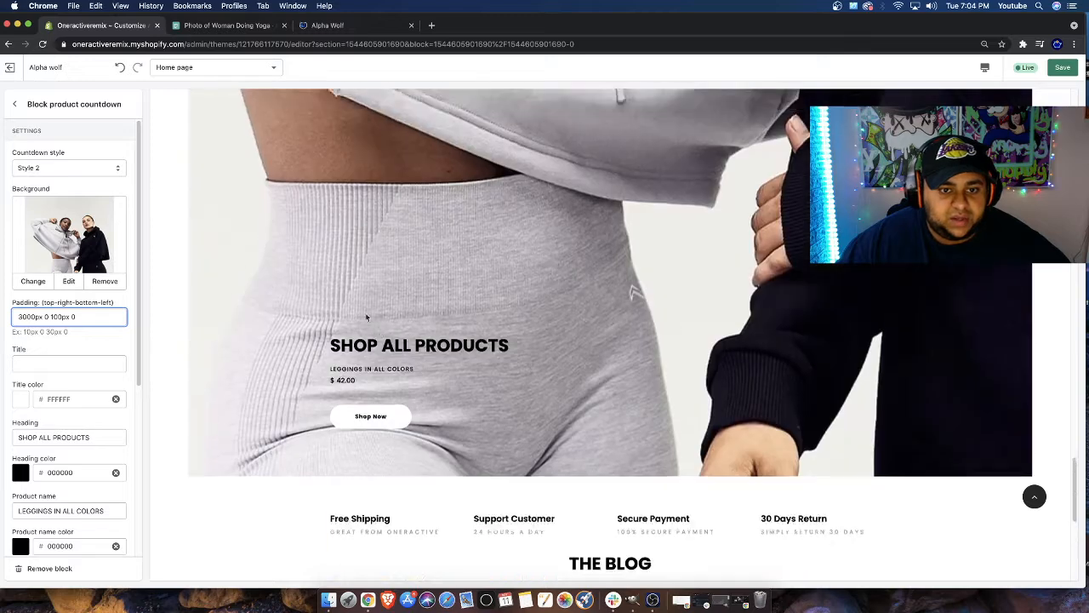
key(BackSpace)
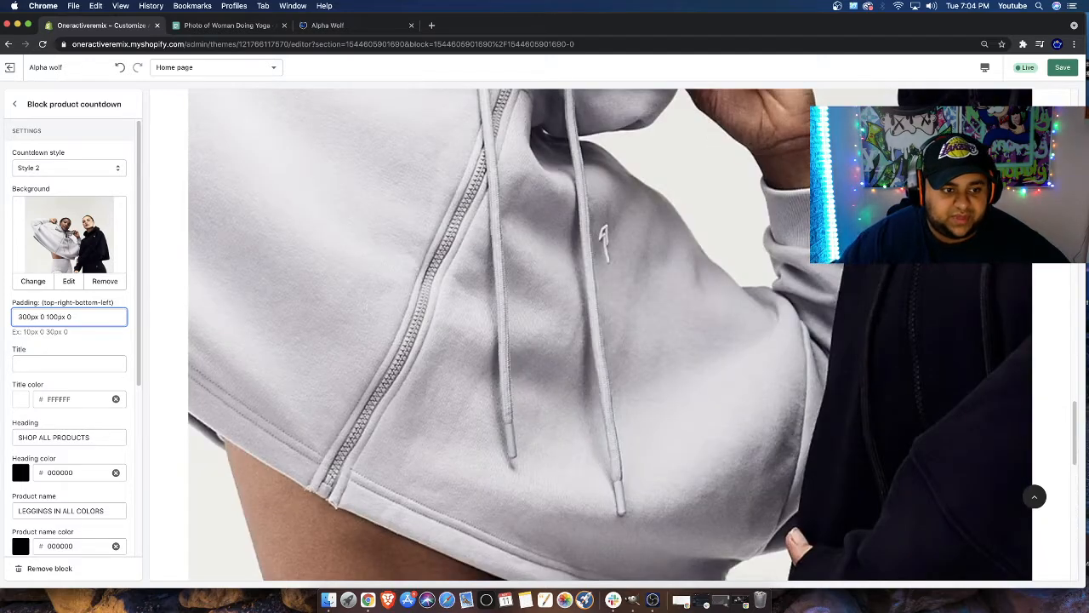
scroll(404, 357, down, 4)
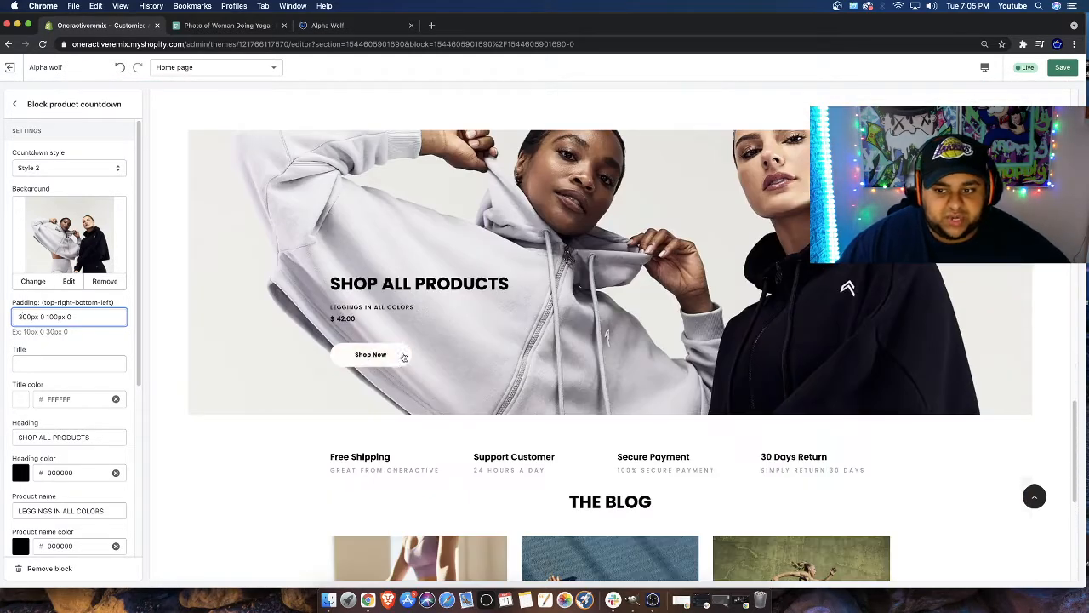
scroll(86, 419, down, 5)
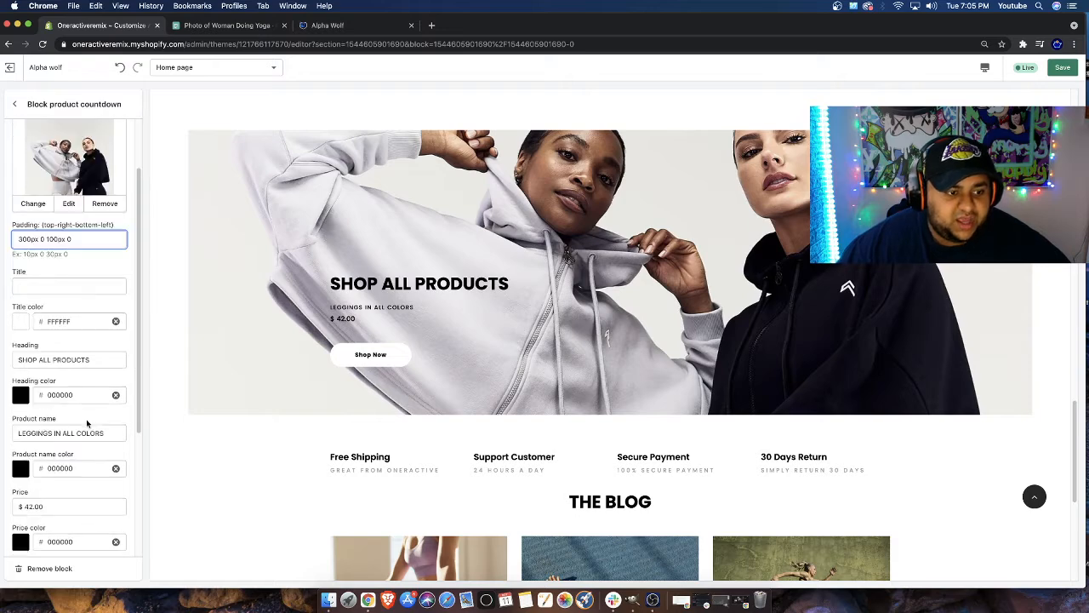
scroll(51, 255, up, 5)
Compare the padding, full-width and container options for the Product countdown section's width and set it to Use container
click(11, 103)
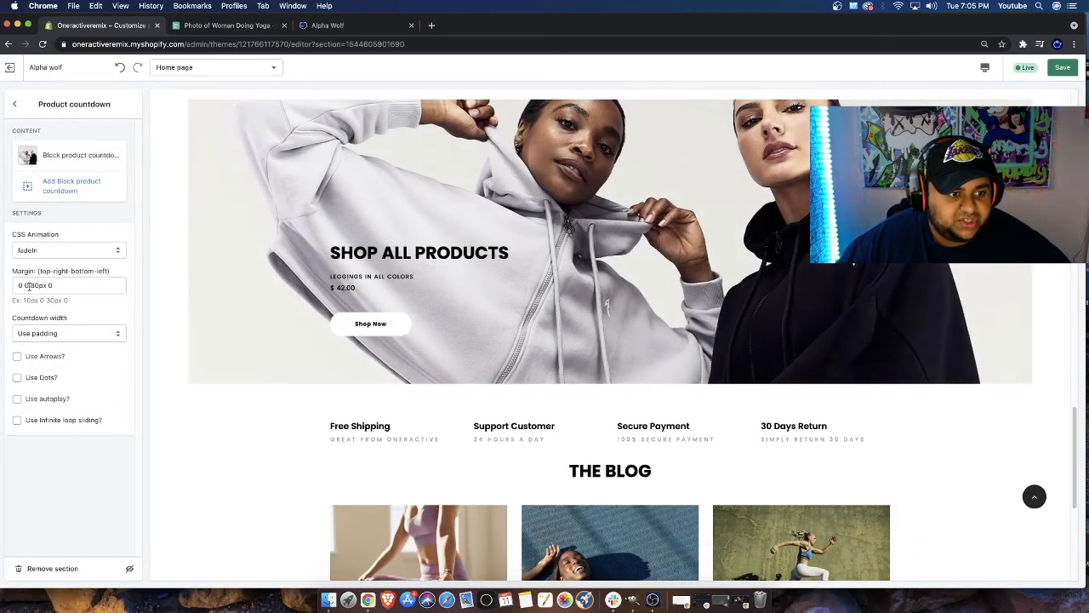
click(47, 332)
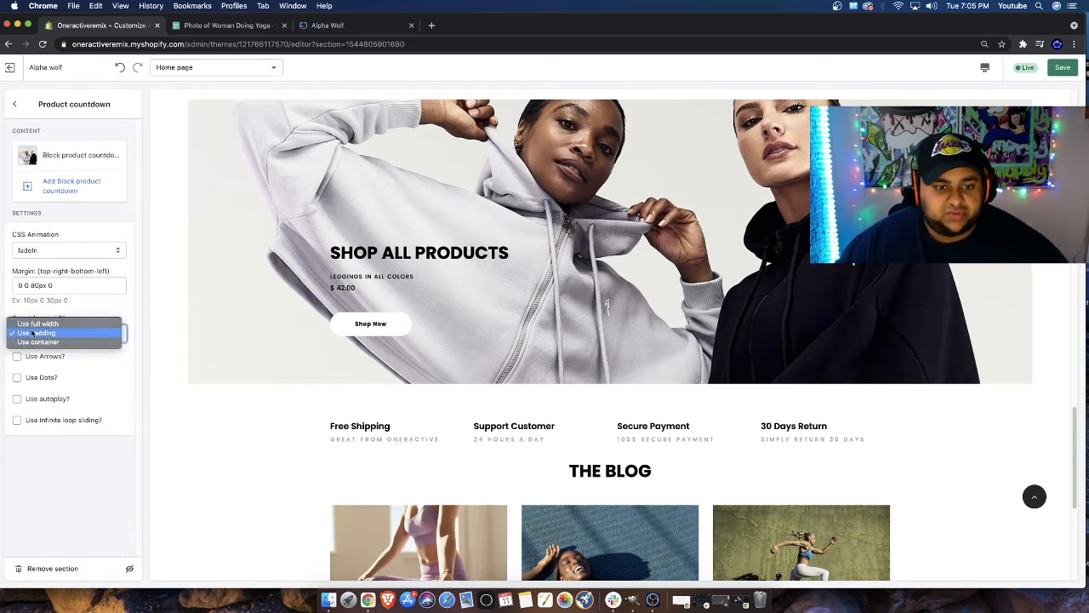
click(38, 341)
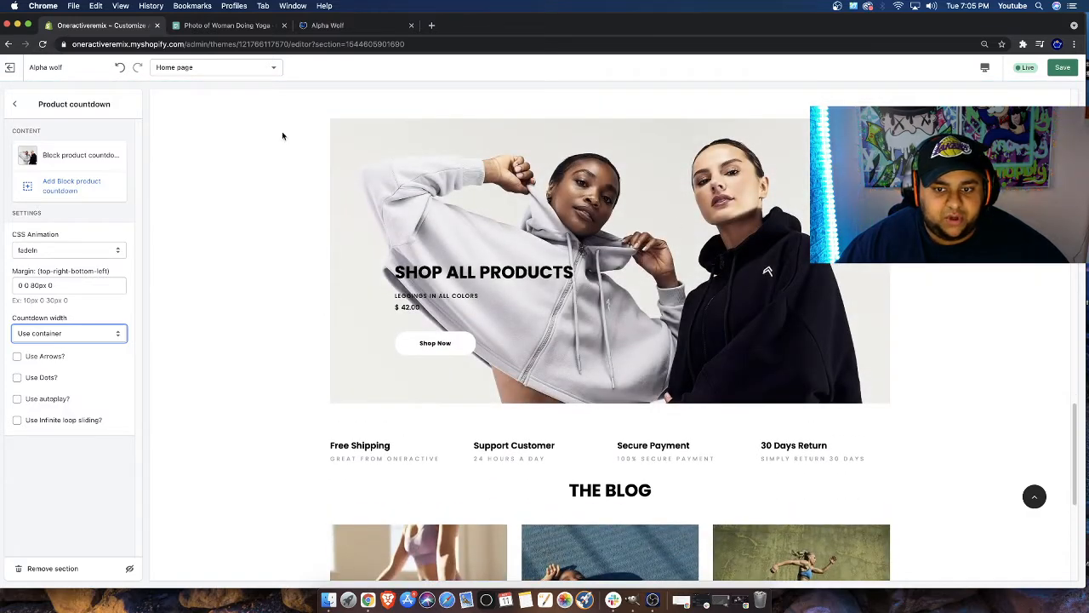
click(60, 333)
click(38, 325)
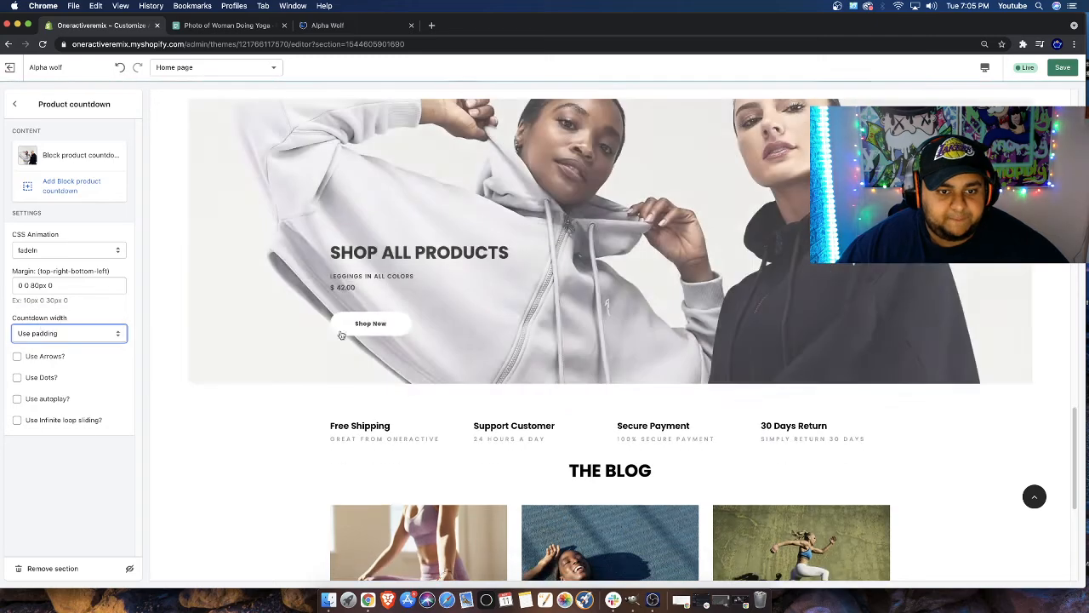
click(72, 333)
click(43, 321)
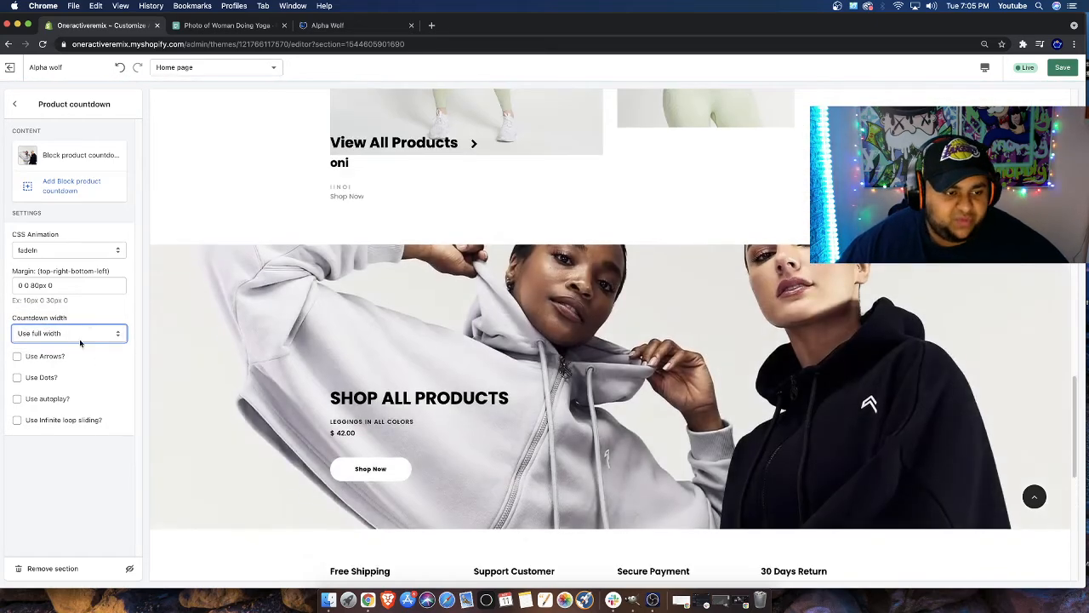
click(78, 338)
click(52, 351)
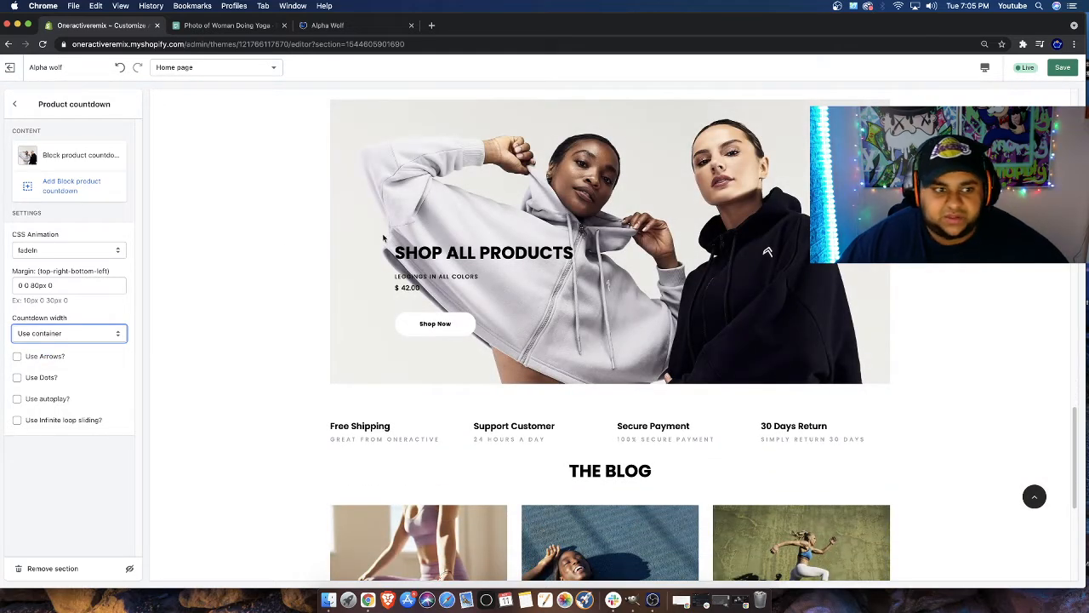
Save the Product countdown section's width change
click(979, 183)
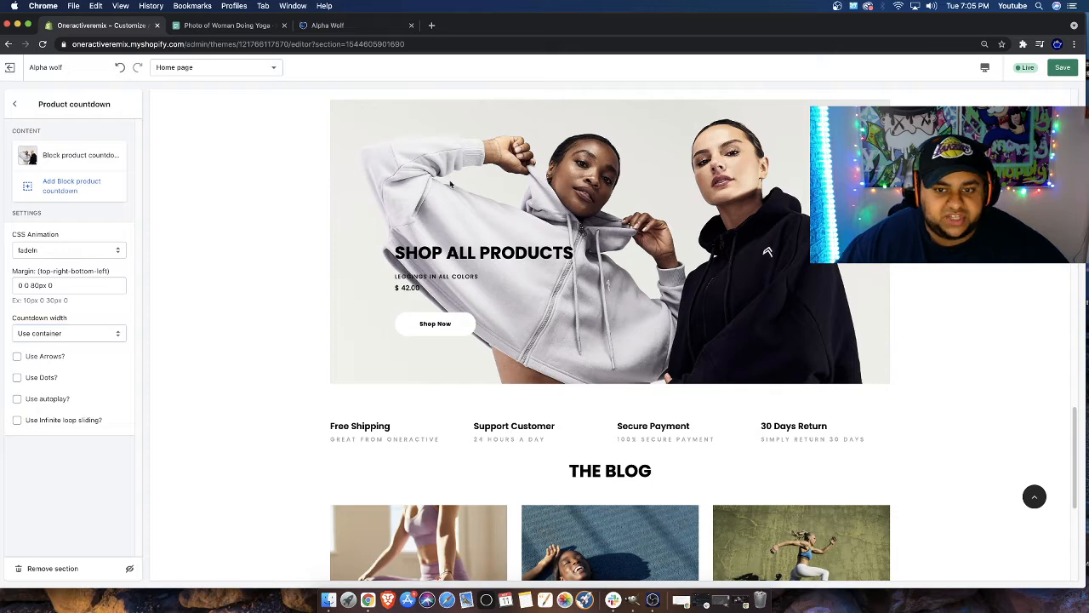
click(1063, 70)
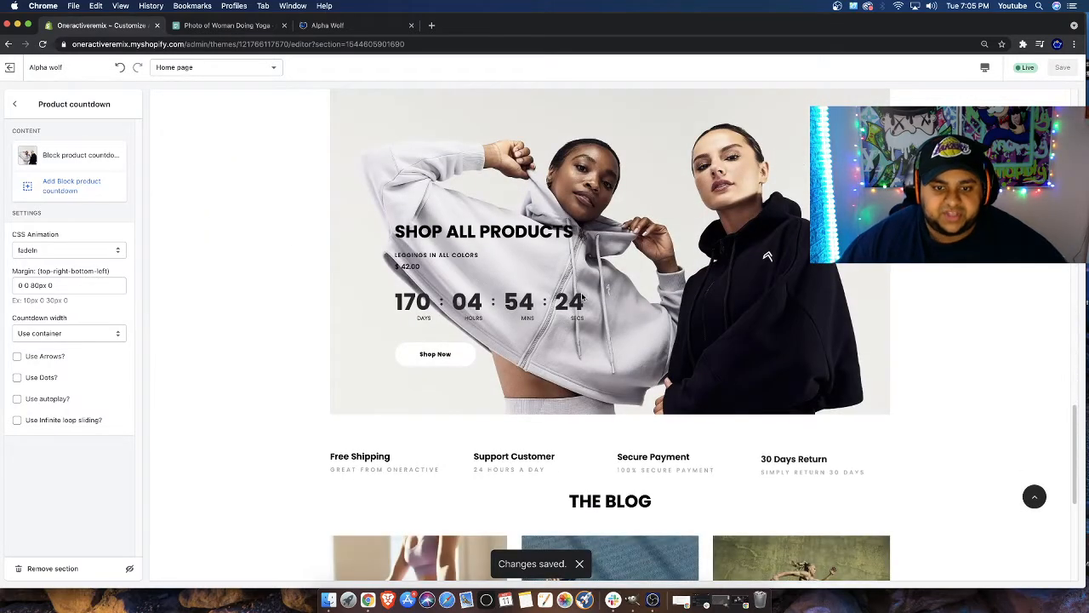
Set the product countdown block's countdown title color to F66240, save, and check the banner in the preview
click(28, 154)
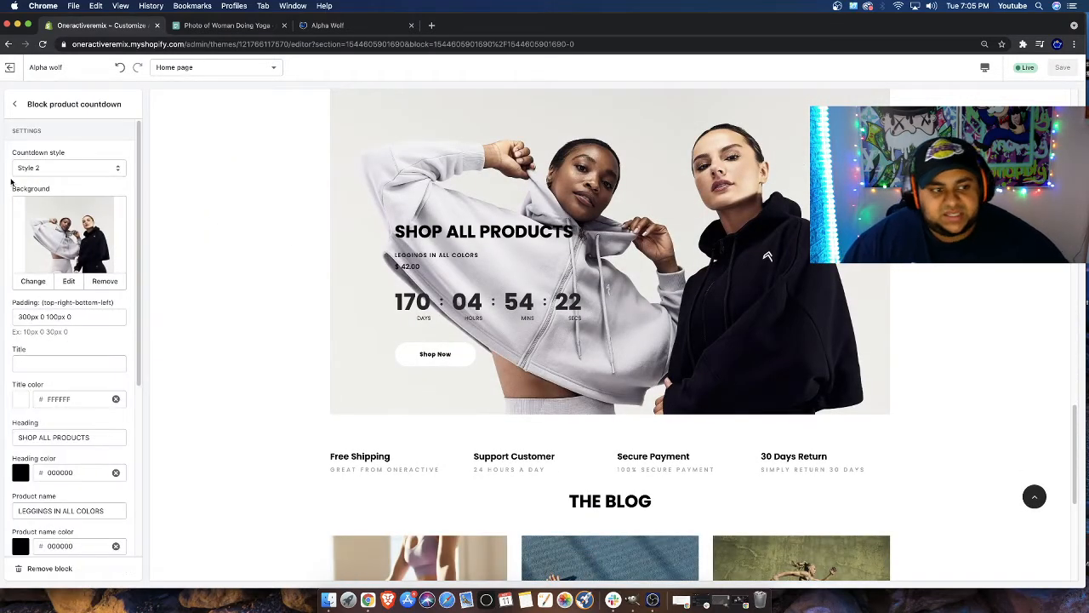
scroll(51, 382, down, 3)
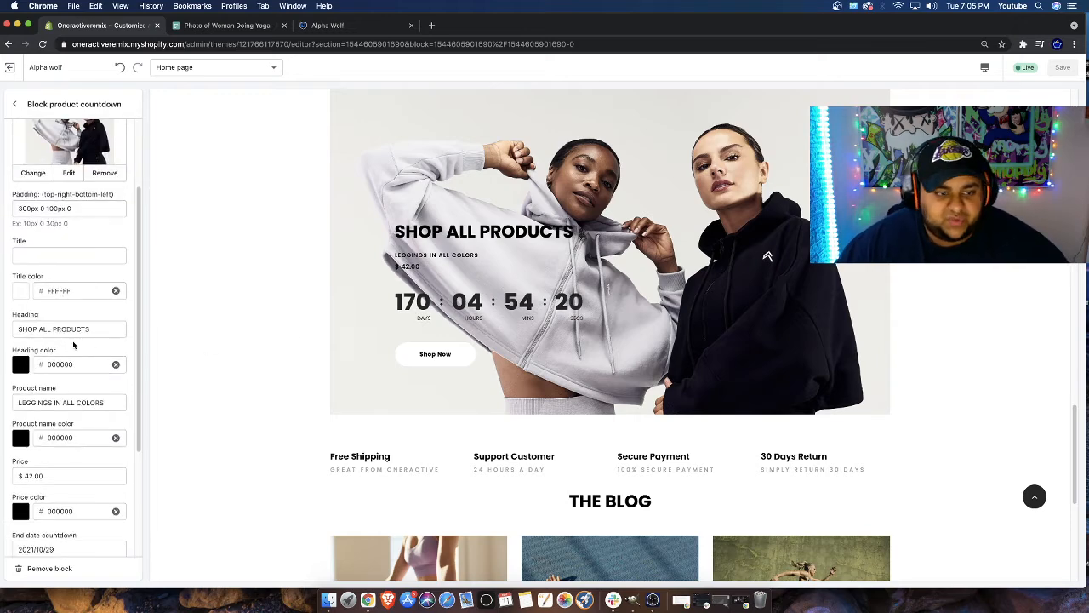
scroll(60, 425, down, 4)
click(22, 428)
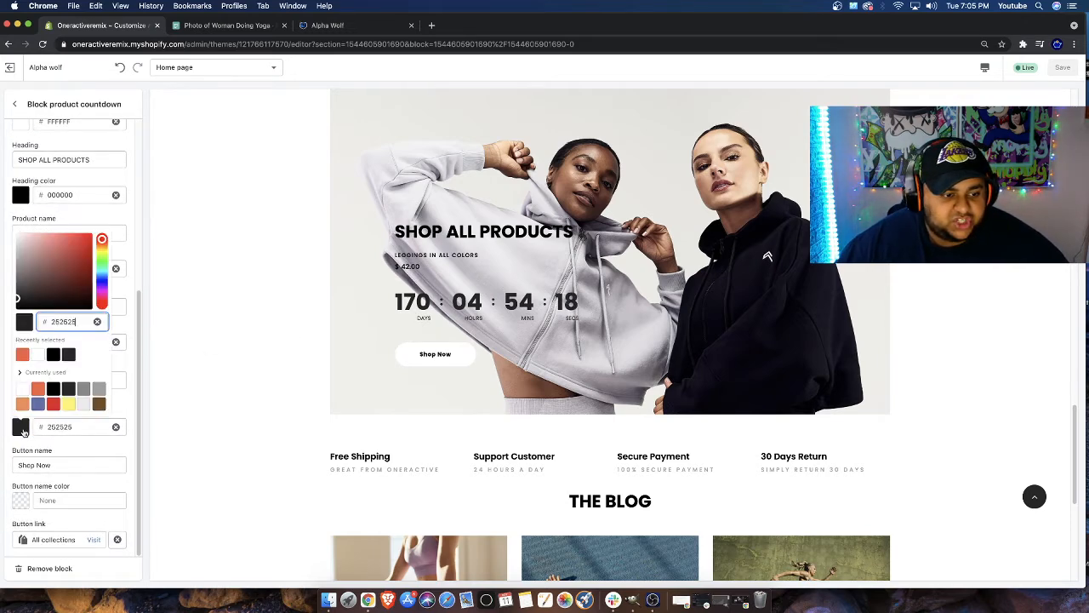
click(23, 354)
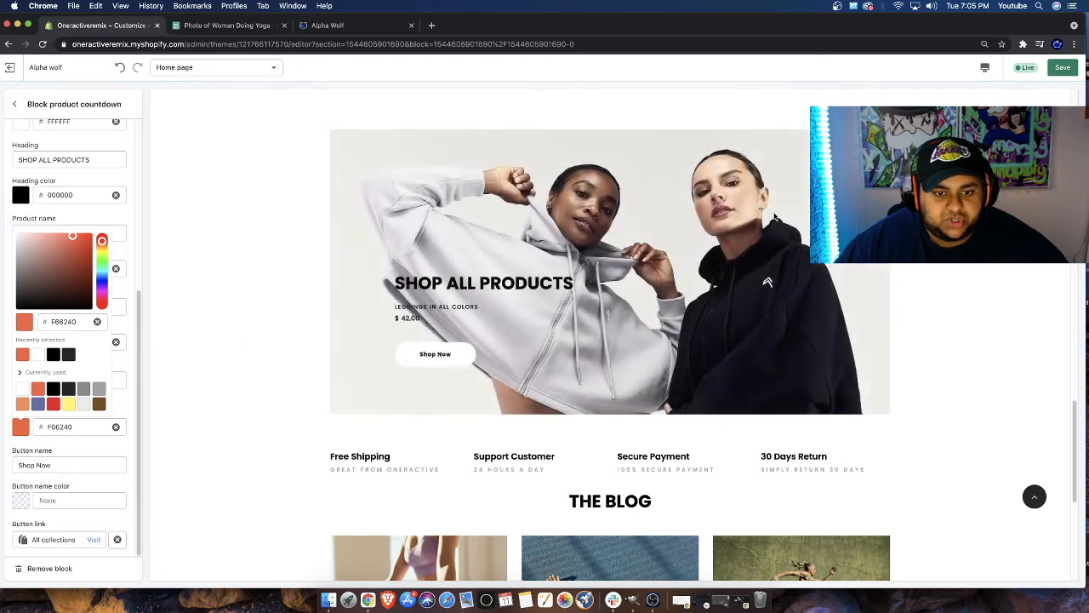
click(1055, 68)
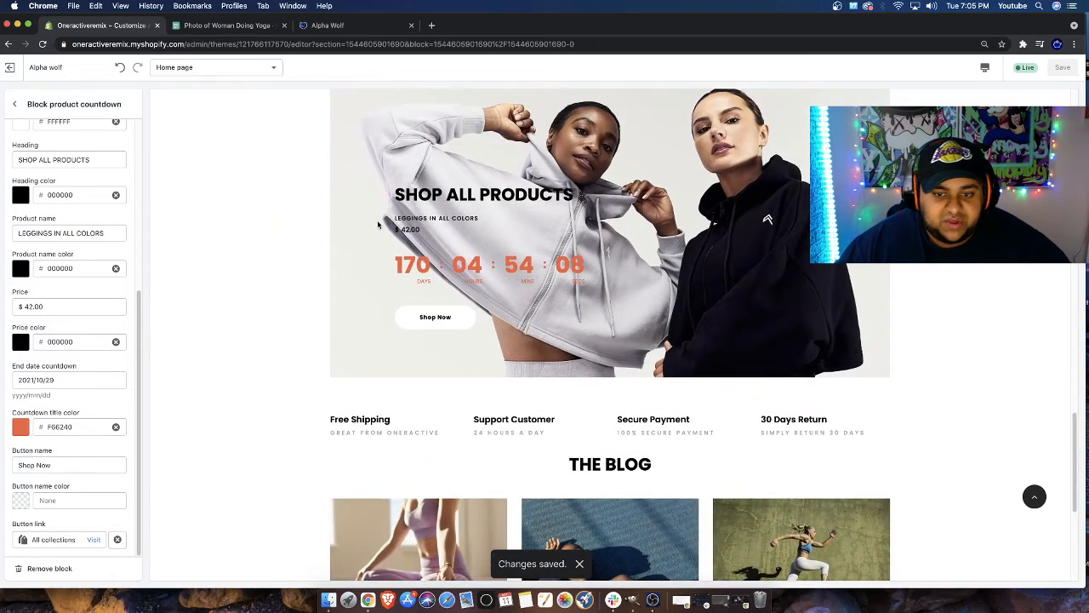
scroll(373, 221, down, 4)
scroll(361, 204, up, 5)
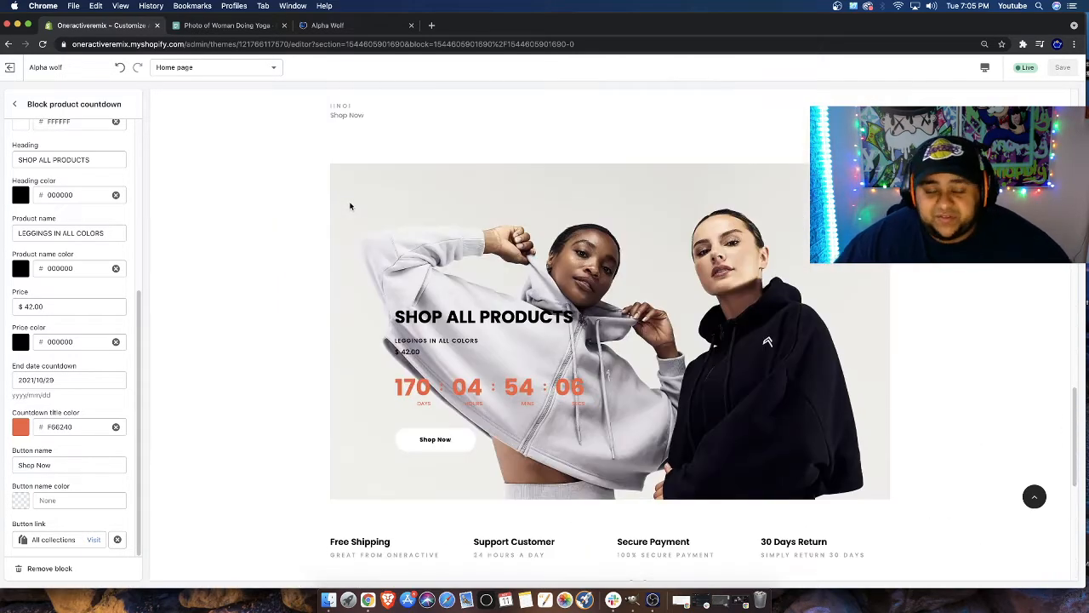
Return to the home page section list and open the Block new collection 2 section
scroll(350, 206, up, 7)
click(15, 103)
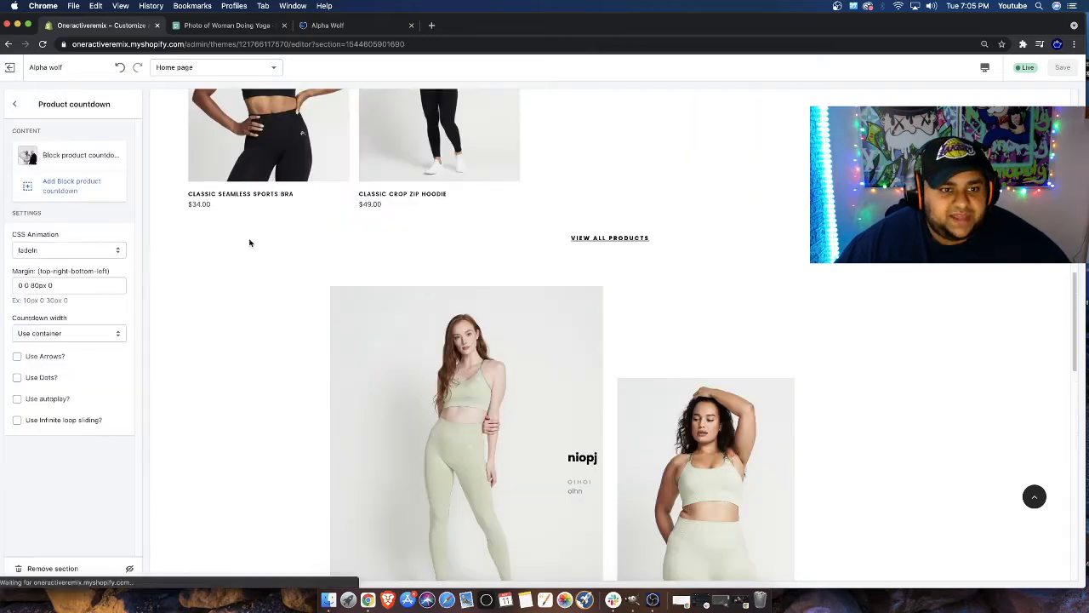
click(12, 103)
scroll(317, 244, down, 2)
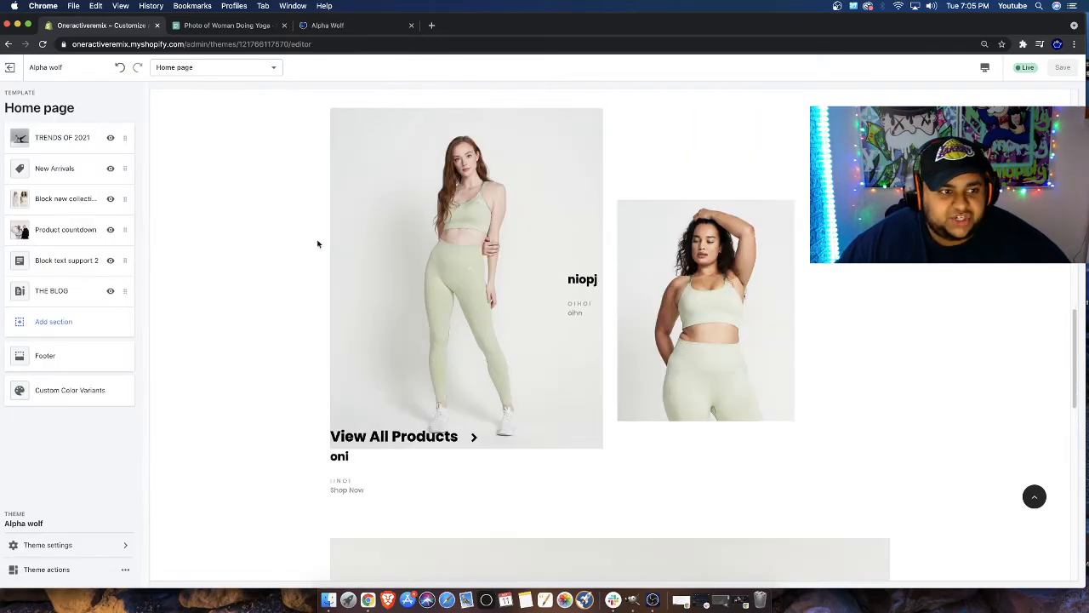
click(38, 201)
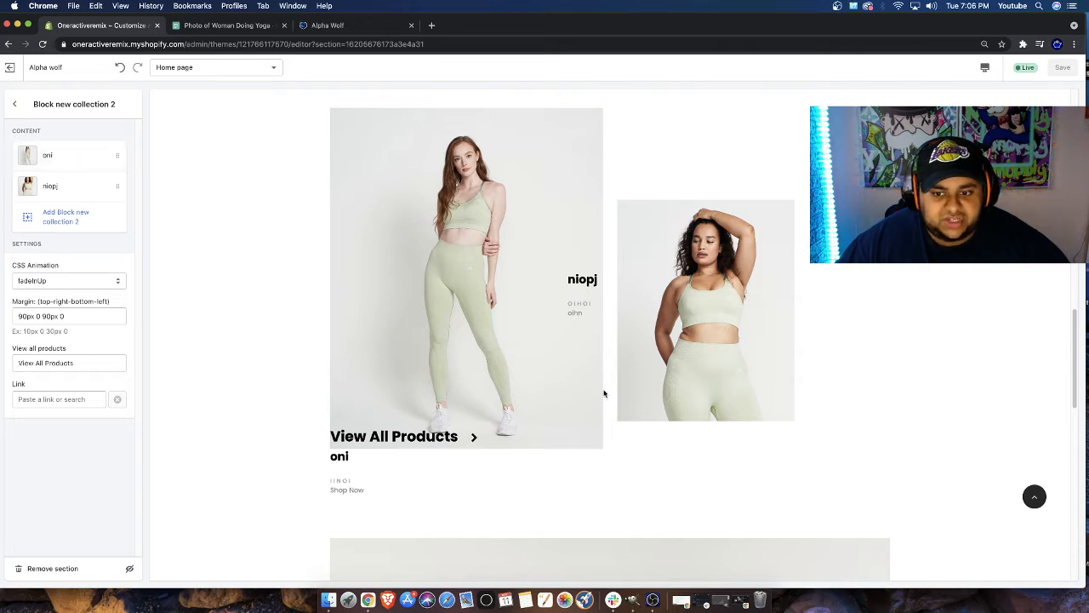
Try the beach push-up and yoga class photos as the oni block's image, then reselect the original green activewear photo
click(41, 158)
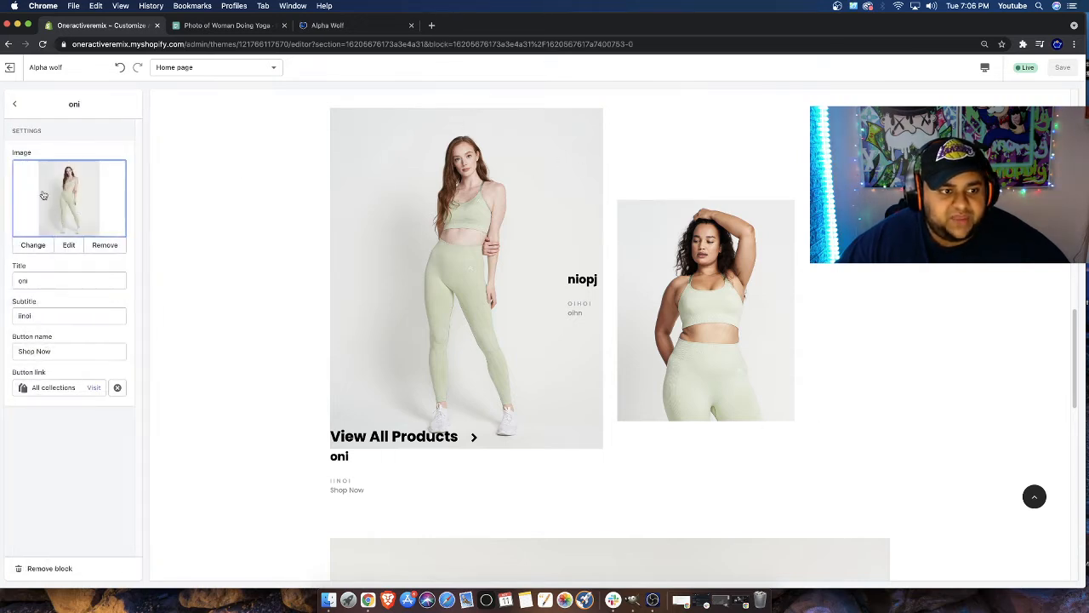
click(33, 245)
click(103, 201)
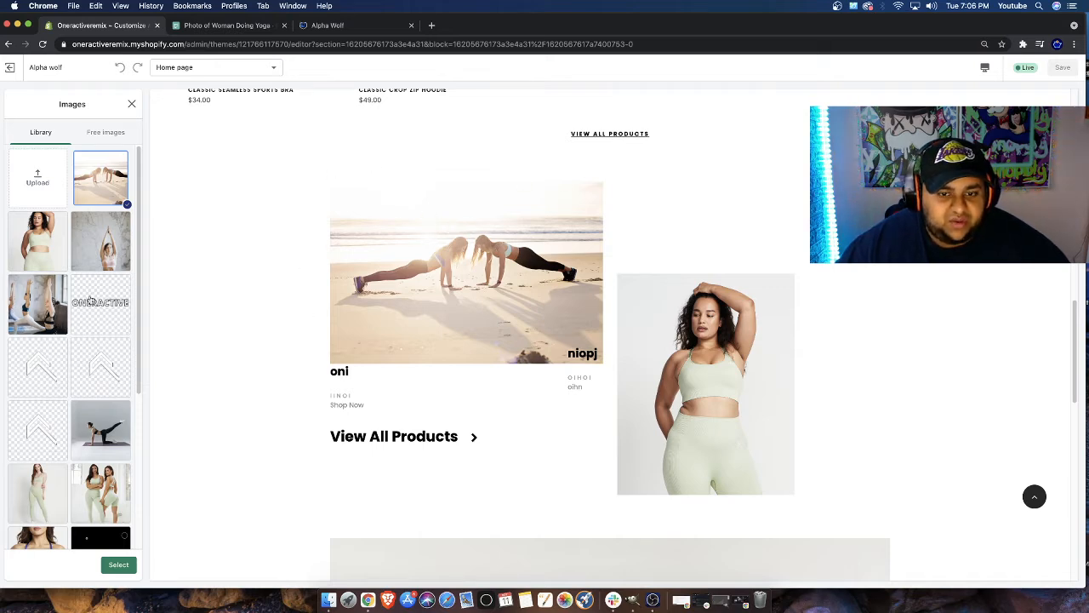
click(38, 303)
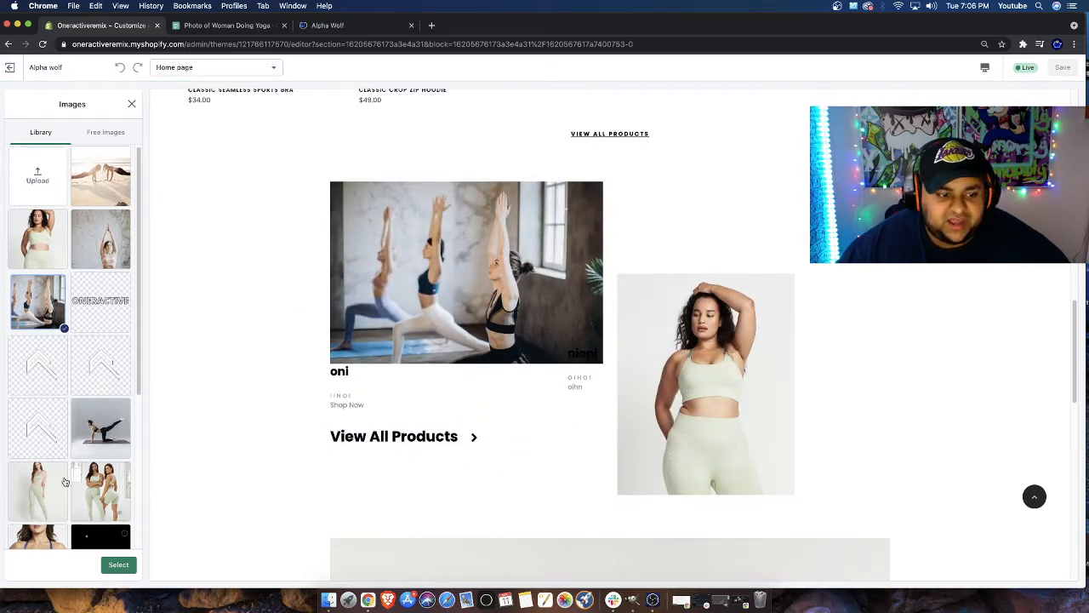
click(37, 491)
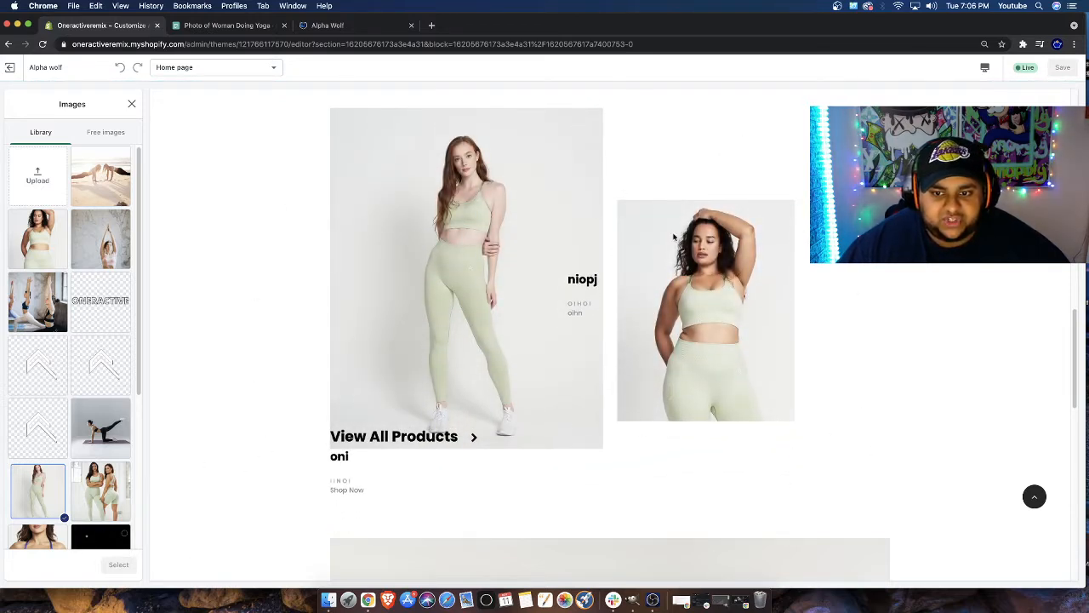
click(131, 103)
Reorder the Block new collection 2 content so the niopj block comes before the oni block
click(728, 271)
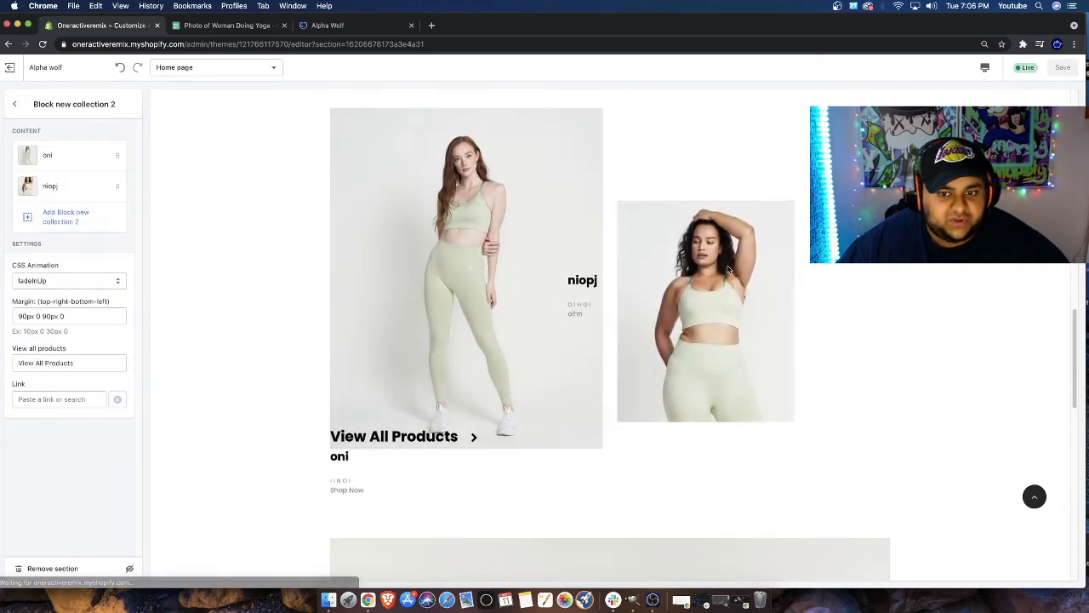
click(83, 190)
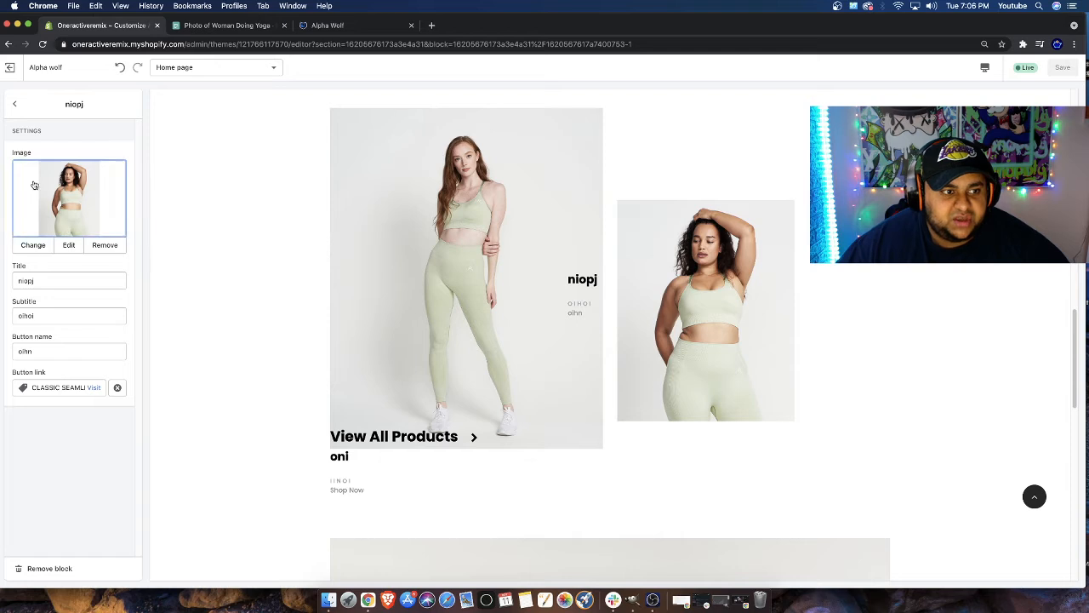
click(15, 103)
drag(115, 189, 114, 154)
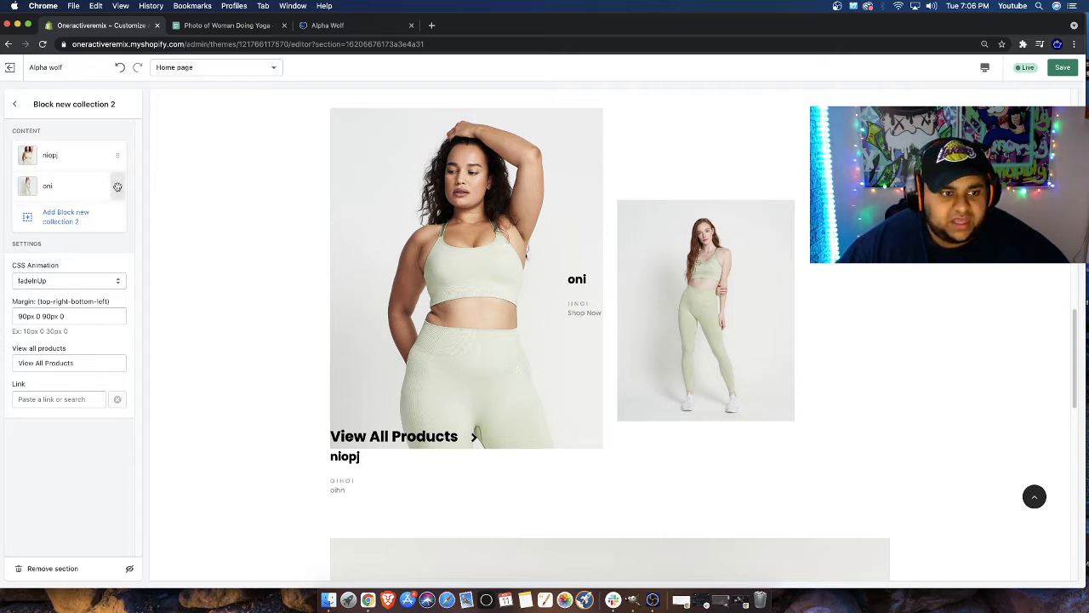
drag(116, 186, 114, 155)
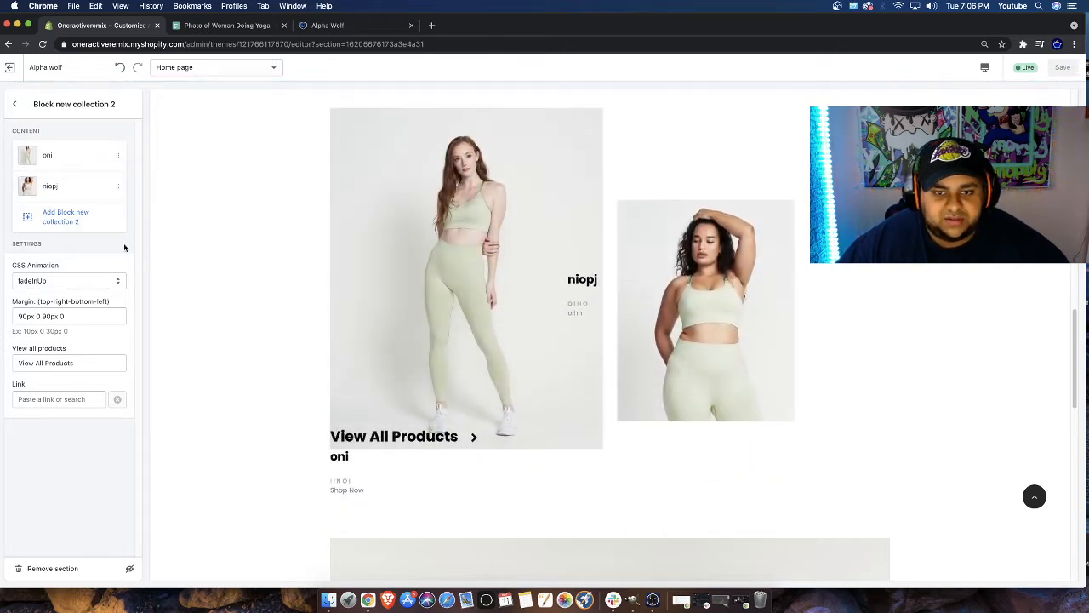
drag(121, 185, 117, 155)
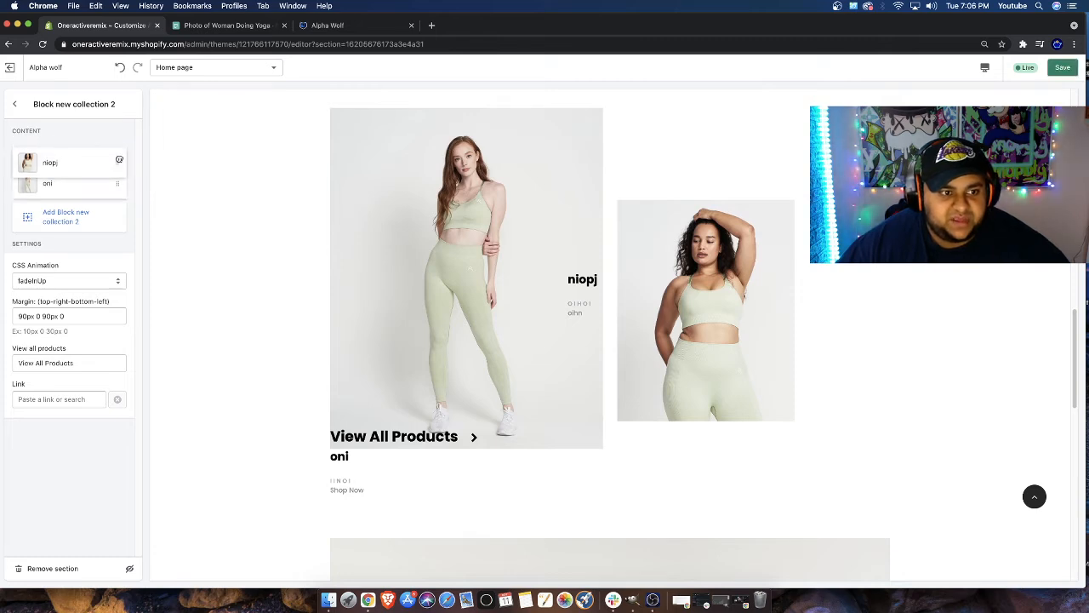
click(14, 104)
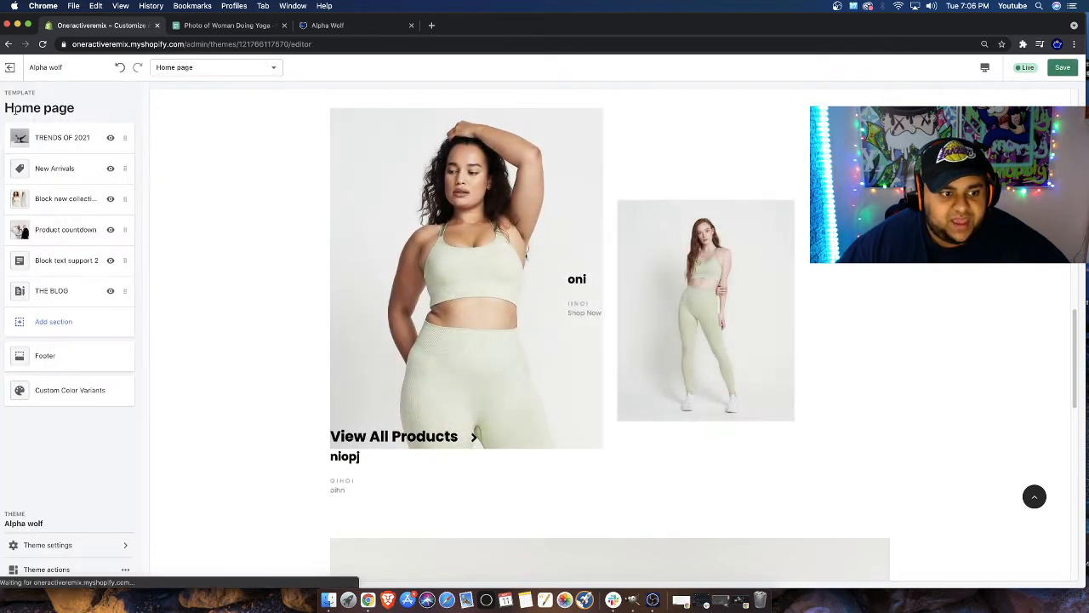
Change the niopj block's title to "Shop Our New Arrivals", correcting the spelling of "Arrivals"
click(61, 204)
click(85, 162)
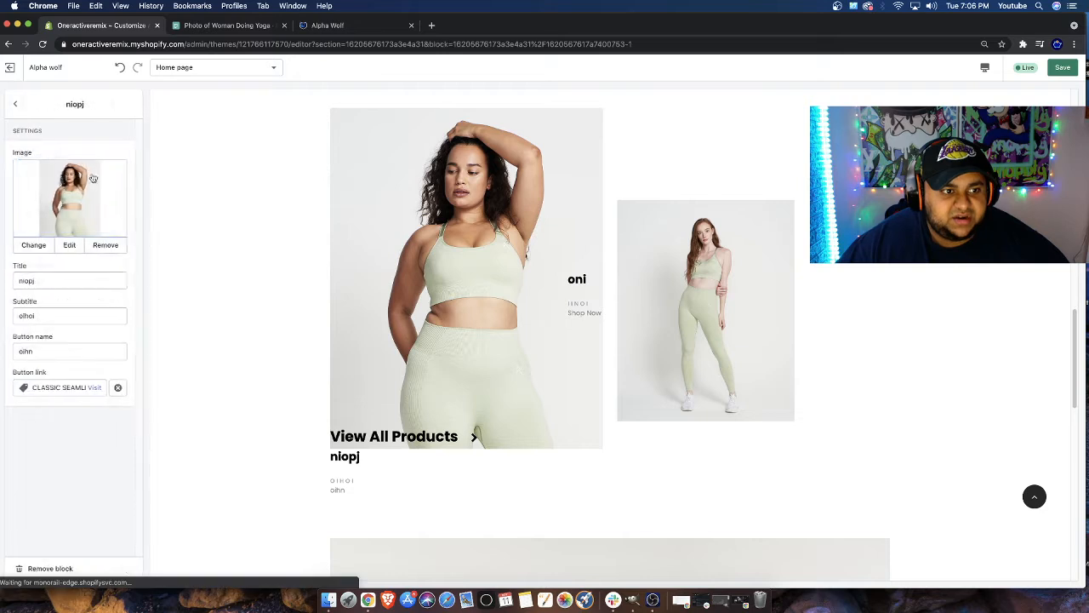
click(36, 282)
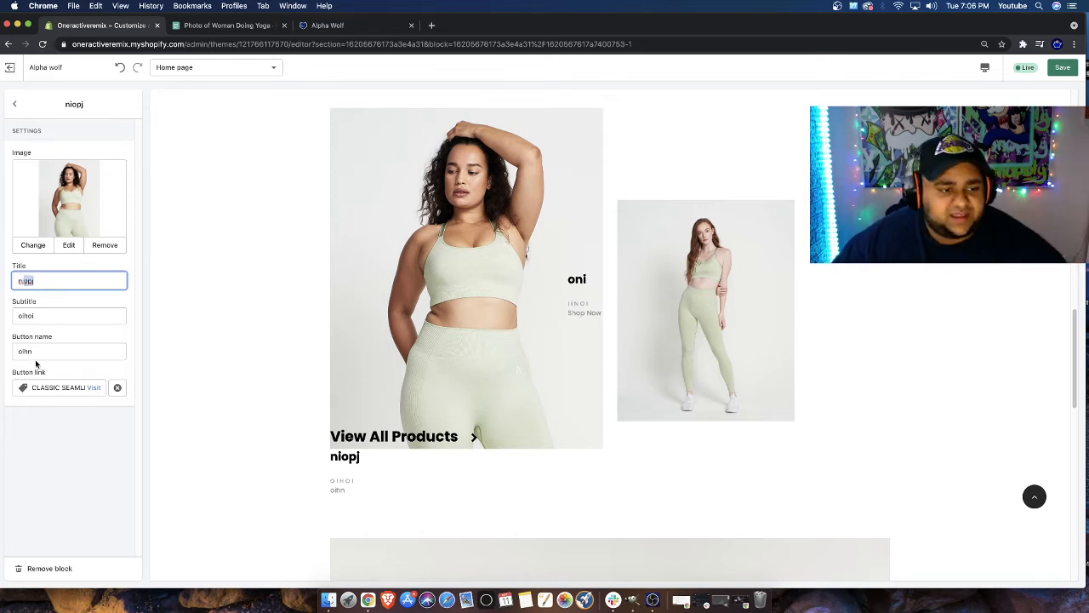
key(BackSpace)
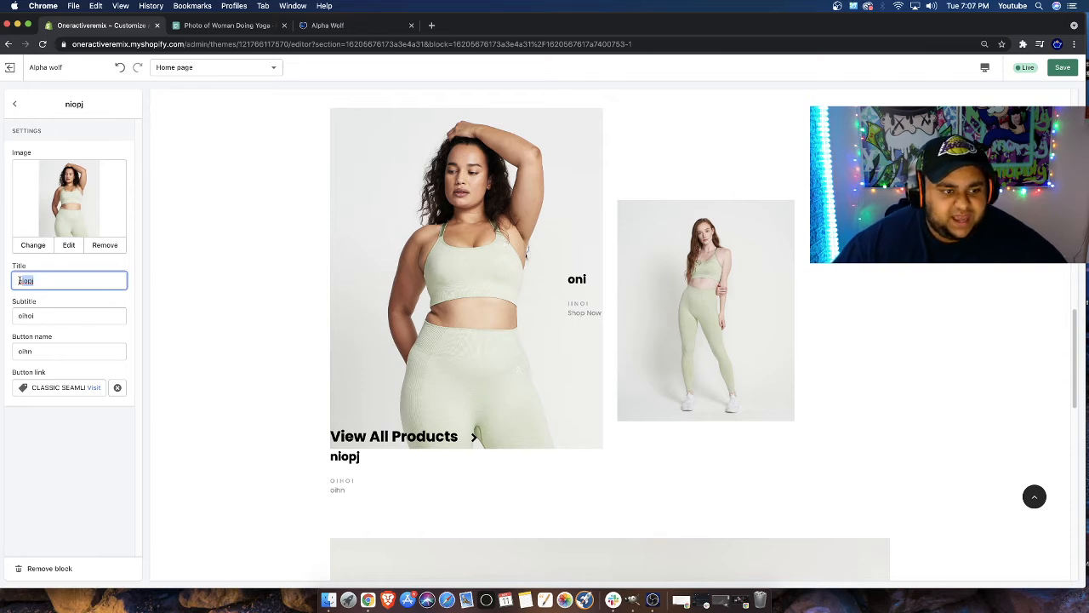
text(dfg)
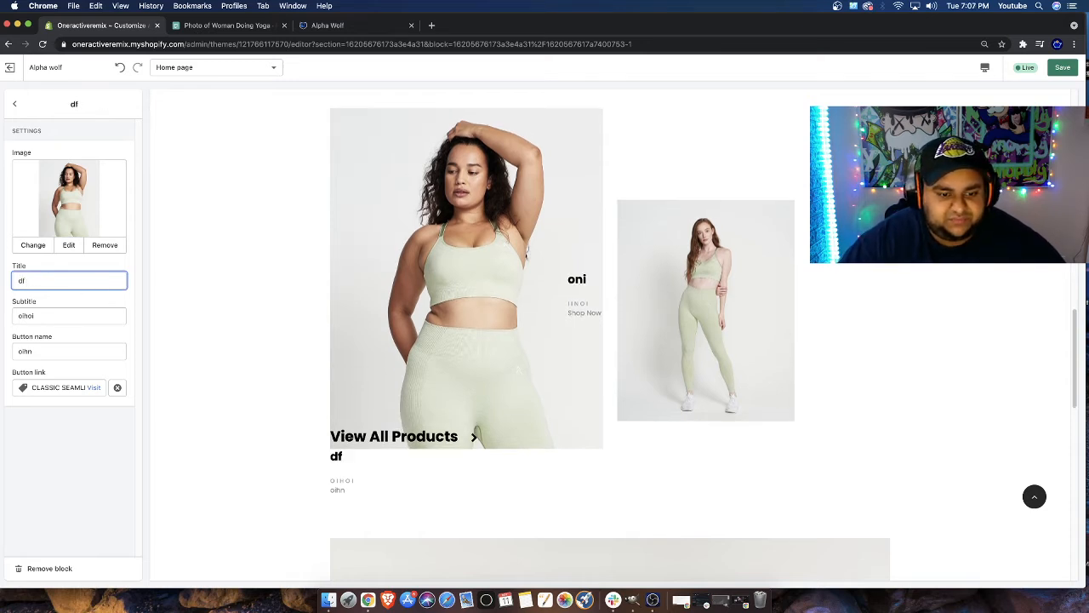
key(BackSpace)
key(BackSpace)
text(Shop)
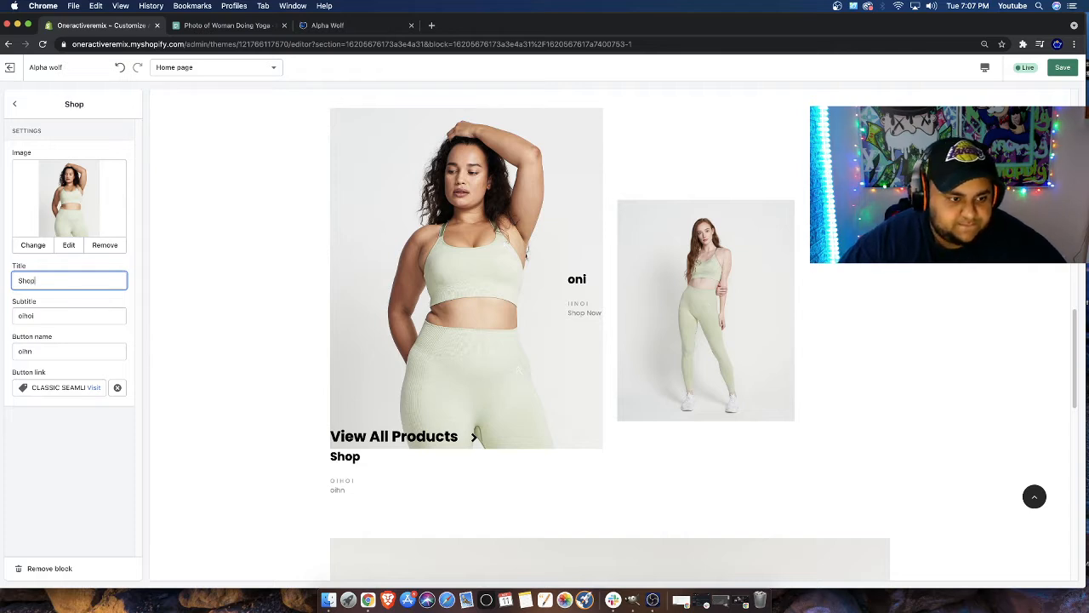
text( Fit)
key(BackSpace)
key(BackSpace)
key(BackSpace)
key(BackSpace)
text(o)
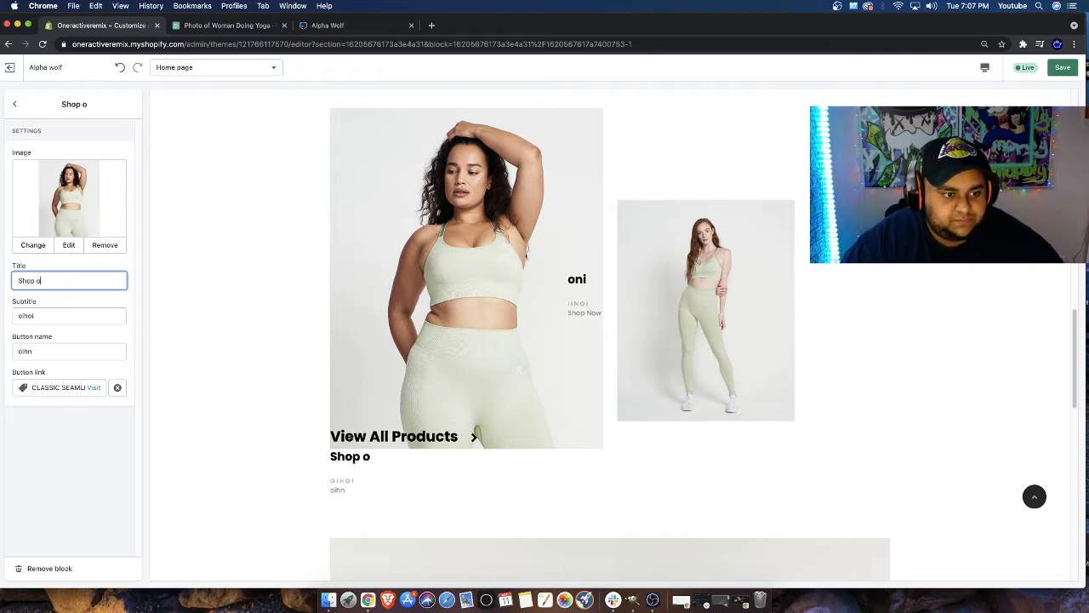
text(ur Ne)
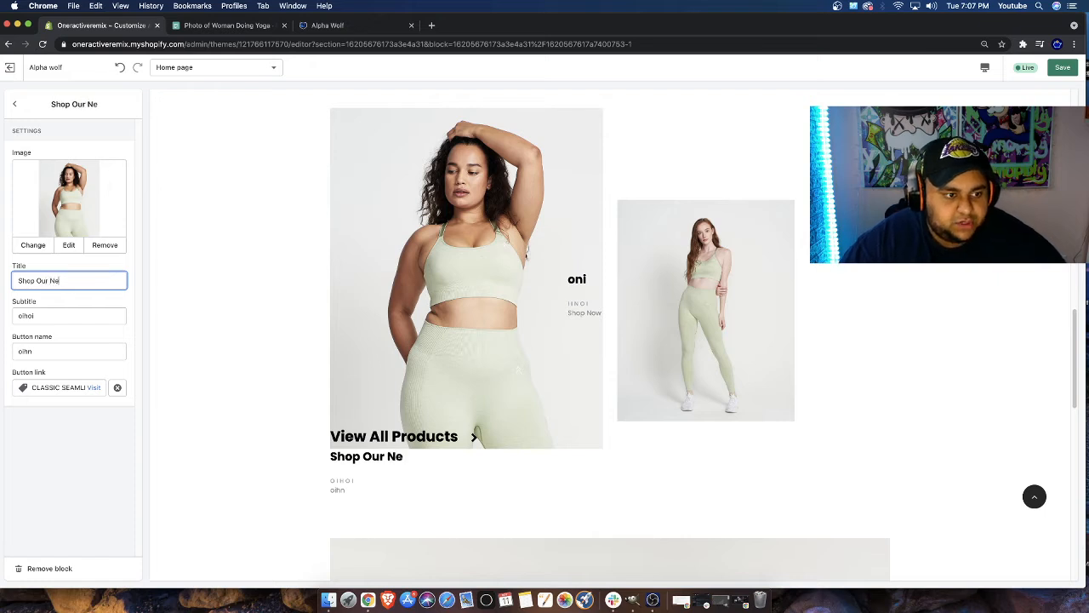
text(w Arriavlas)
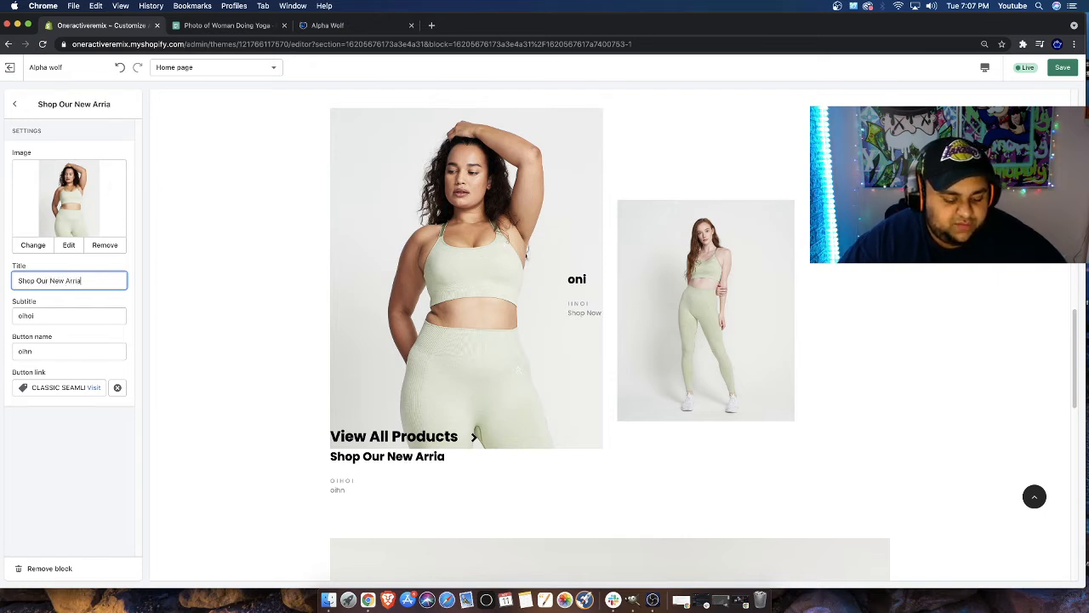
key(BackSpace)
key(BackSpace)
text(s)
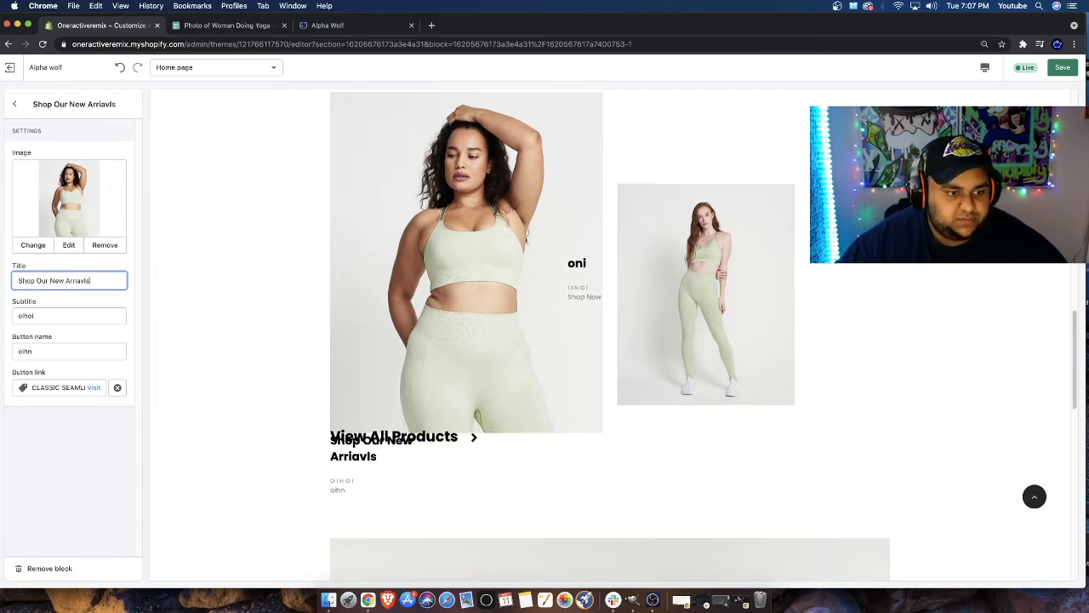
right_click(77, 281)
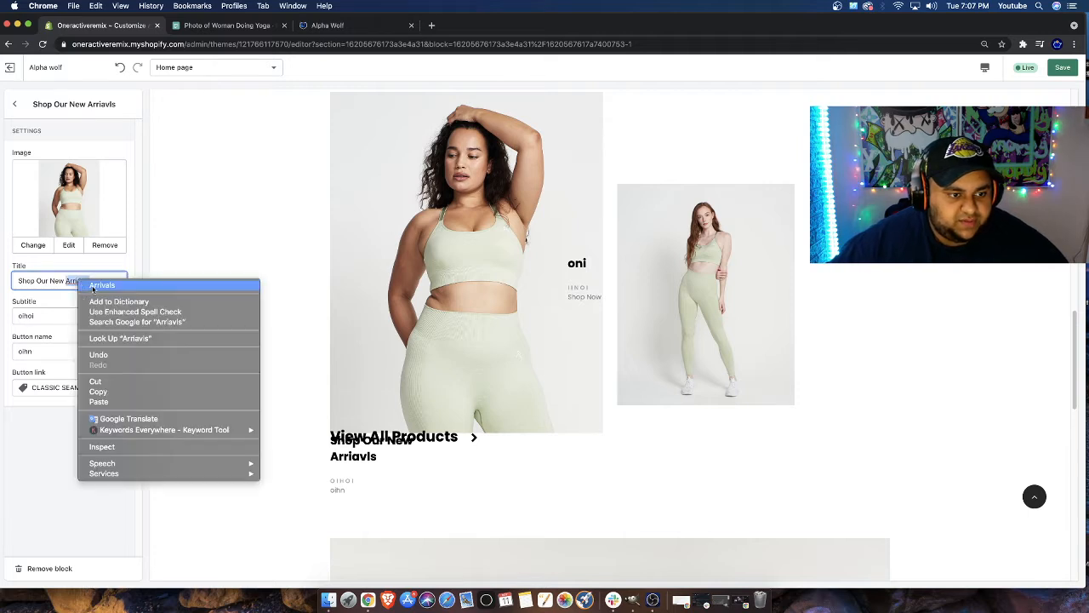
click(87, 287)
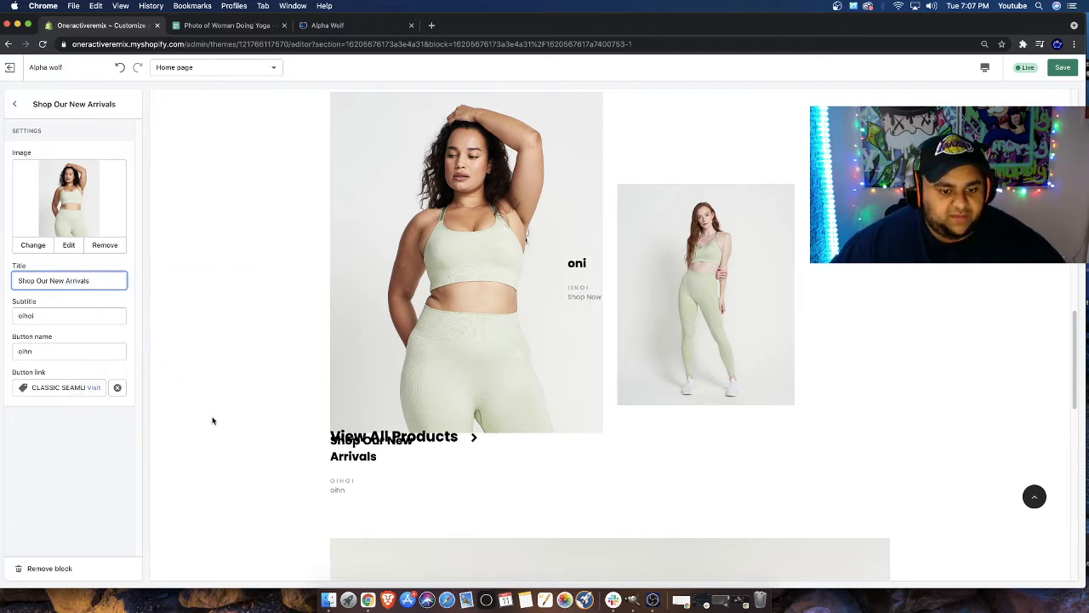
Save the collection block changes, check the preview, and return to the Block new collection 2 settings
click(1062, 67)
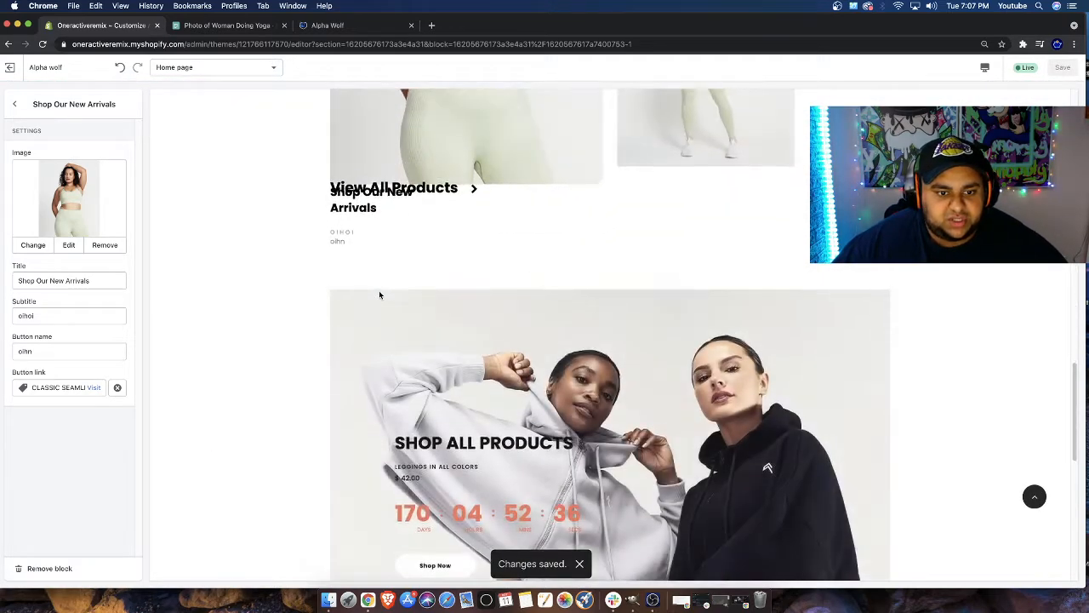
scroll(380, 294, up, 4)
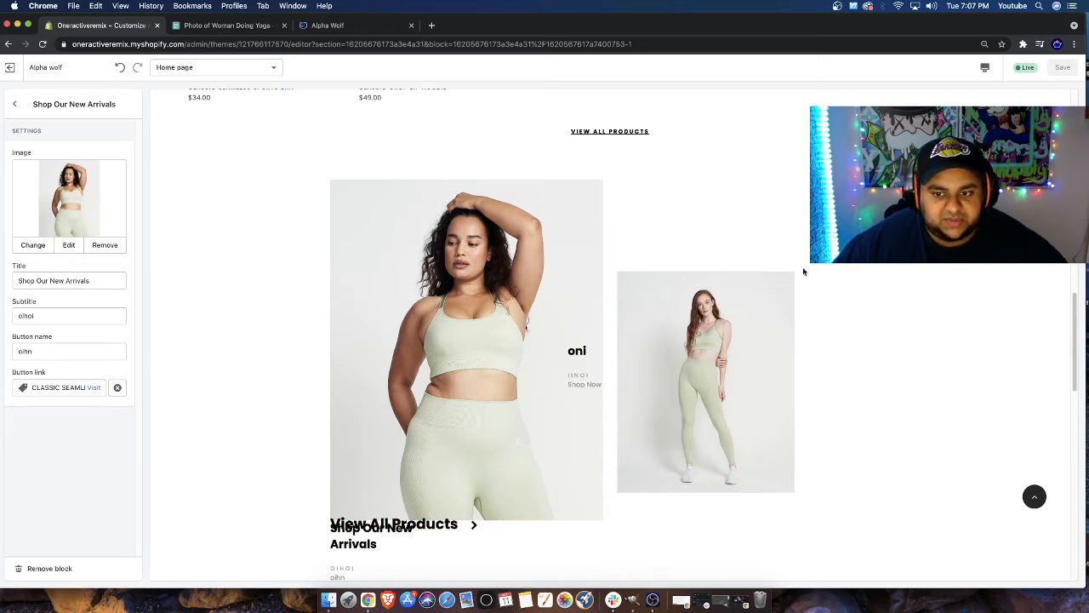
click(14, 104)
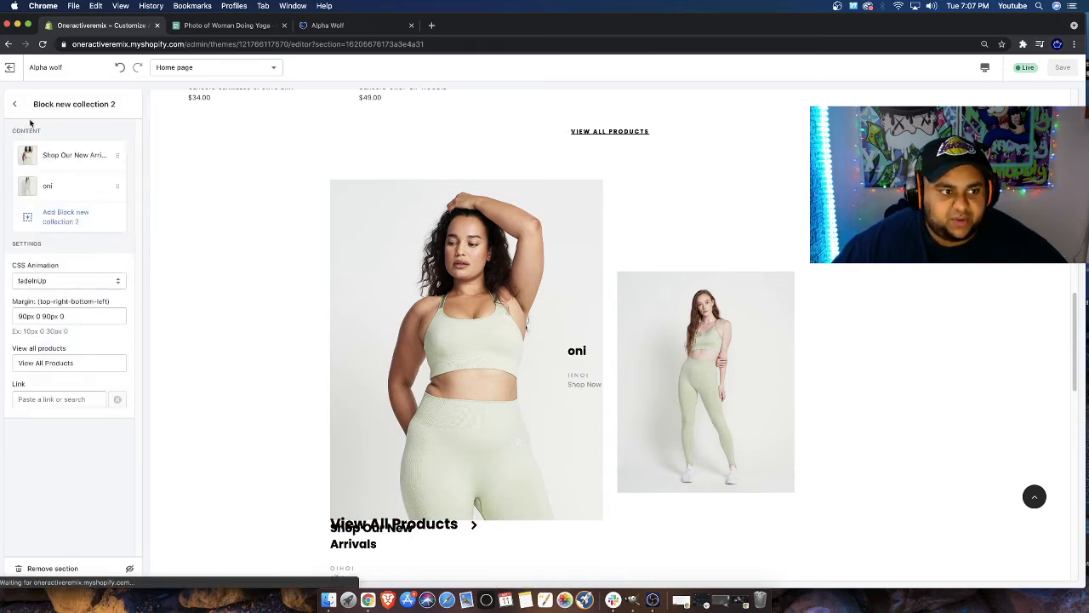
Compare both block orders in Block new collection 2, leaving the oni block before the Shop Our New Arrivals block
drag(119, 186, 119, 156)
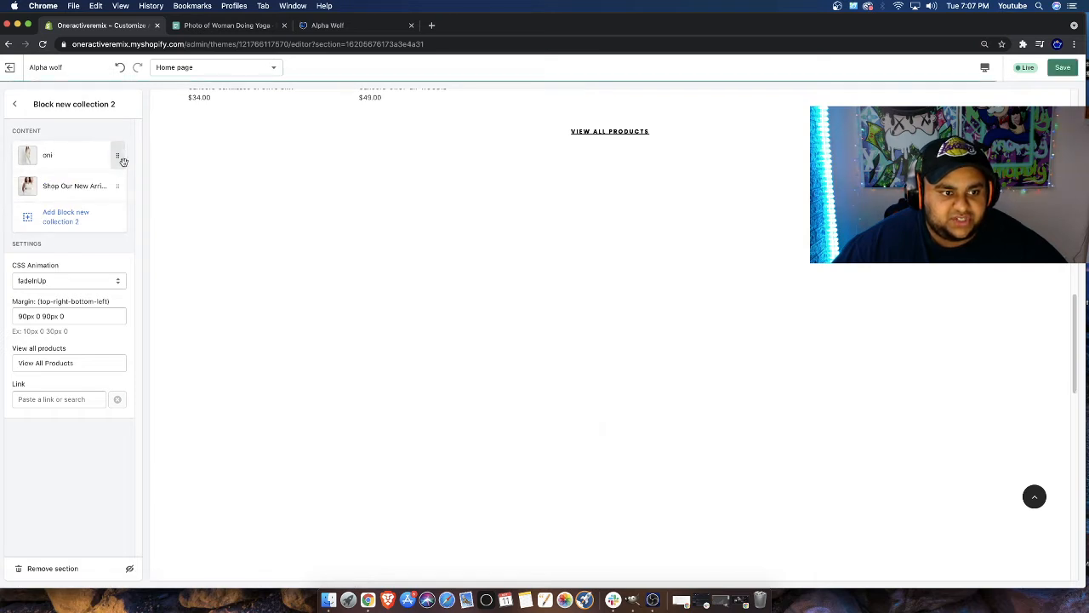
scroll(538, 391, down, 1)
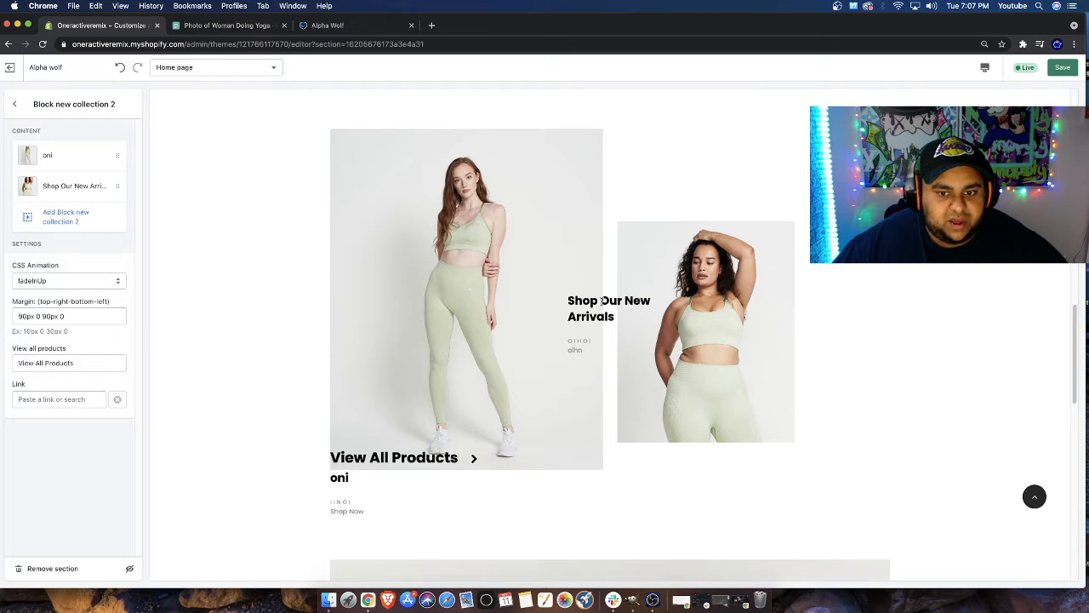
drag(633, 299, 636, 336)
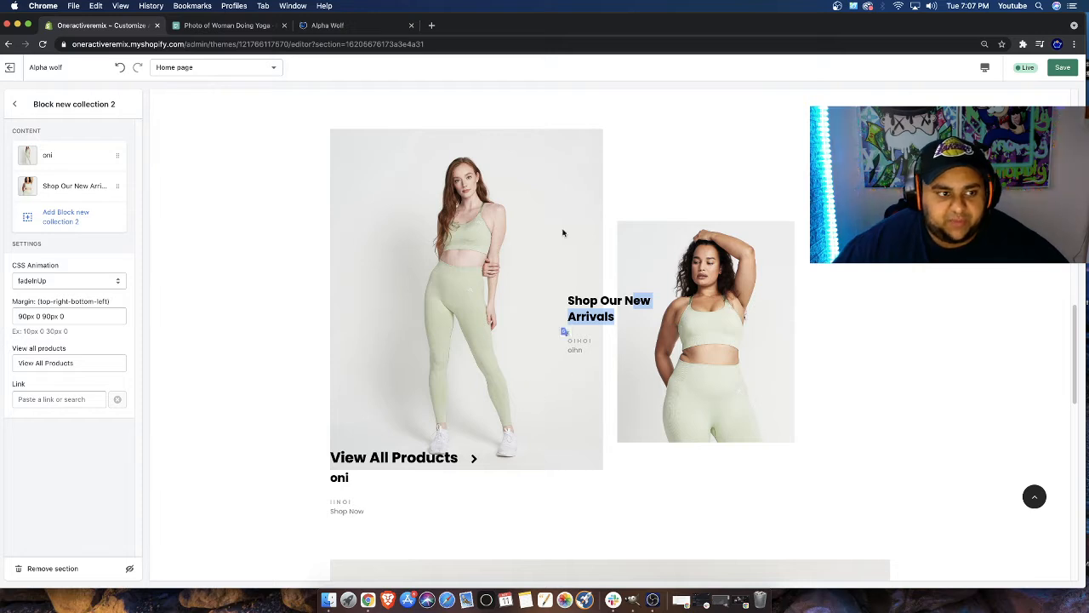
drag(104, 192, 104, 156)
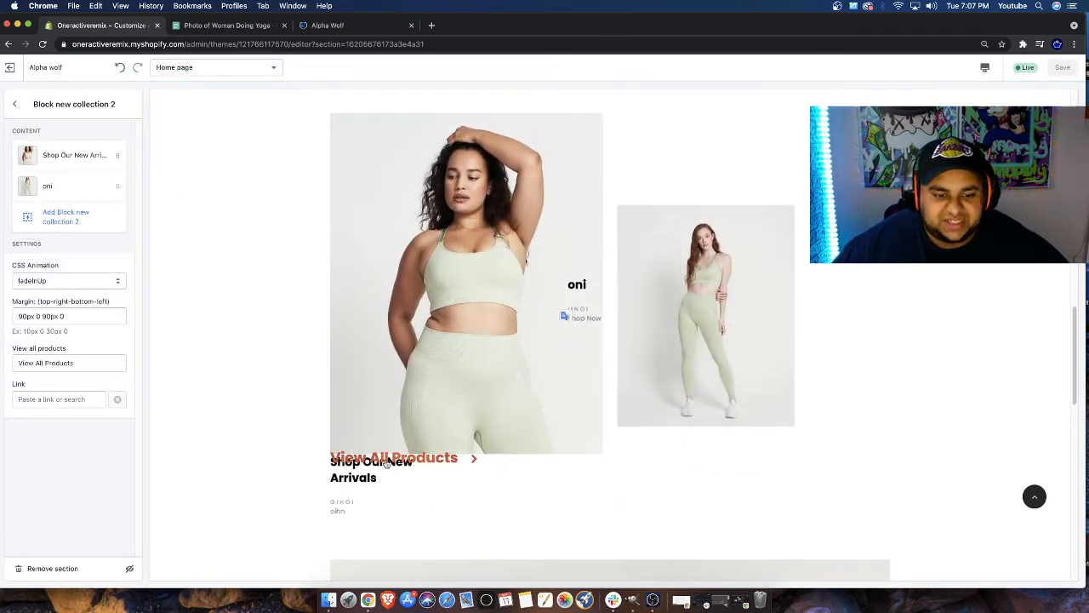
drag(117, 186, 117, 155)
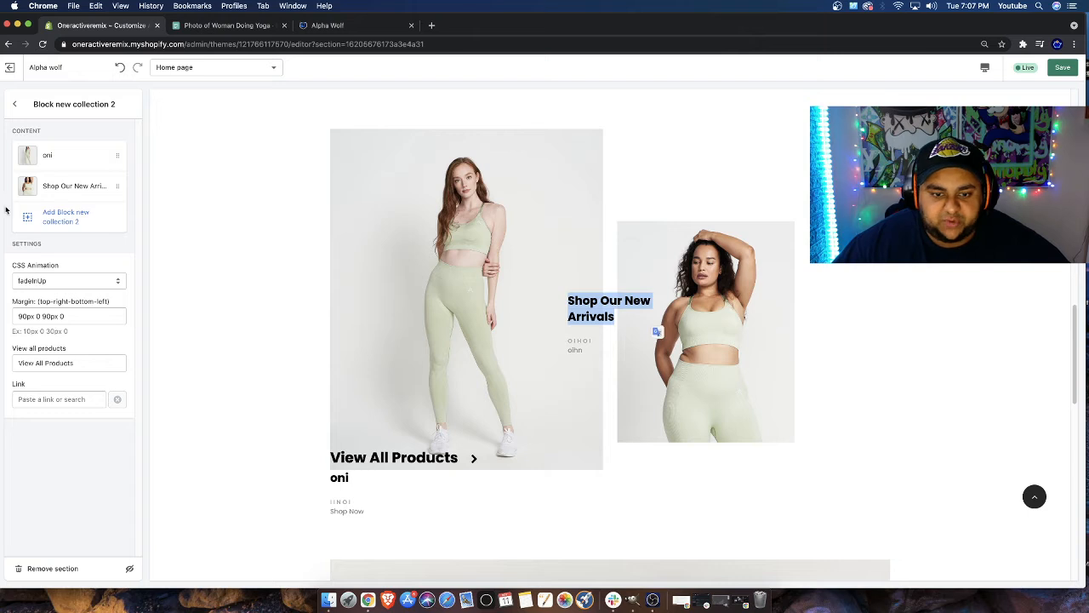
In the Shop Our New Arrivals block, clear the subtitle and set the button name to "Shop Now"
click(54, 186)
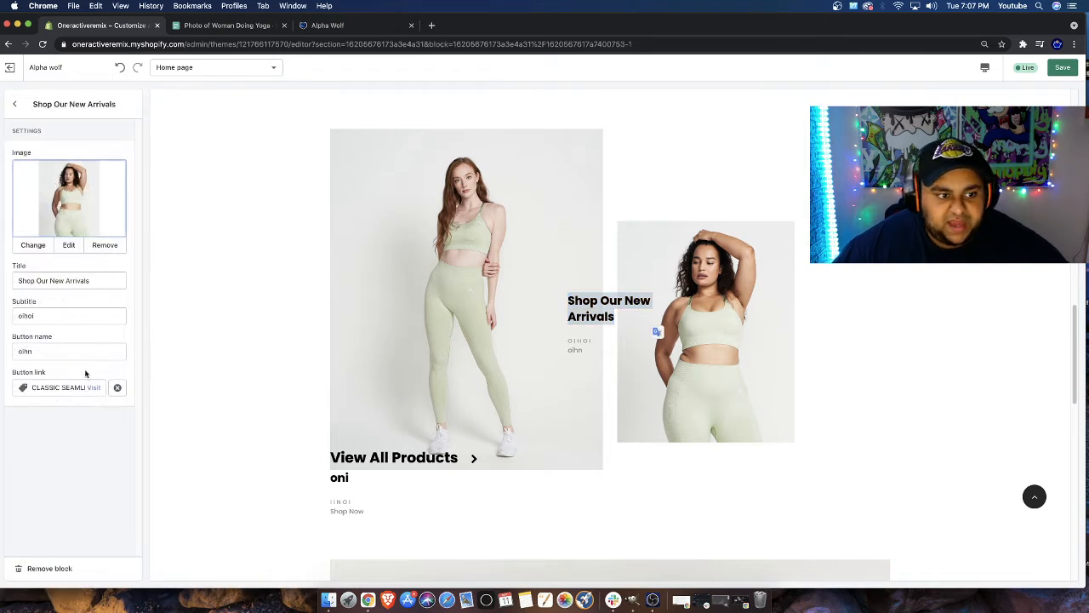
double_click(41, 315)
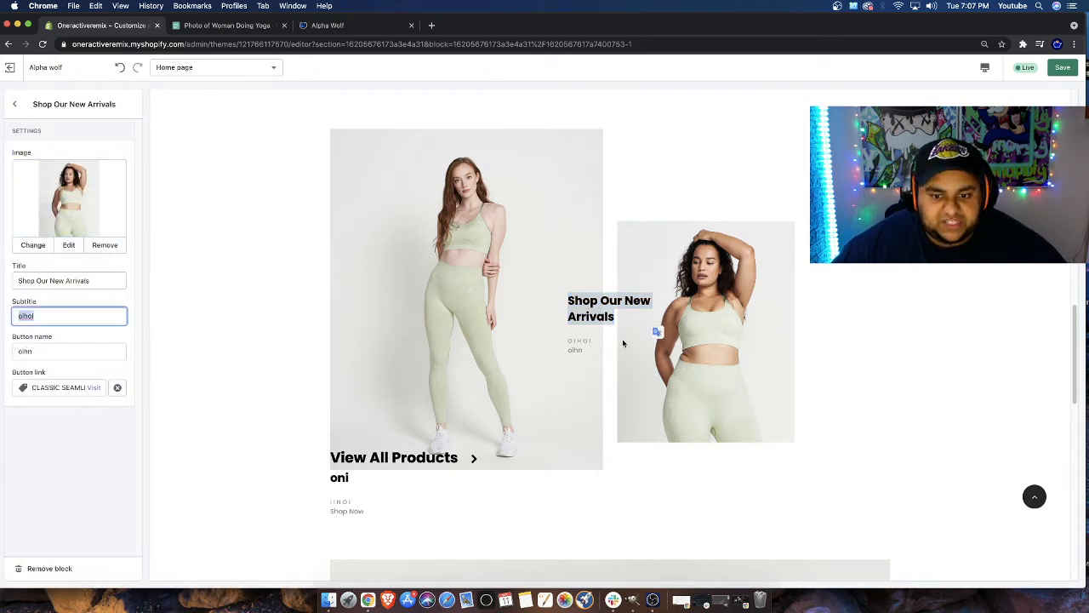
key(BackSpace)
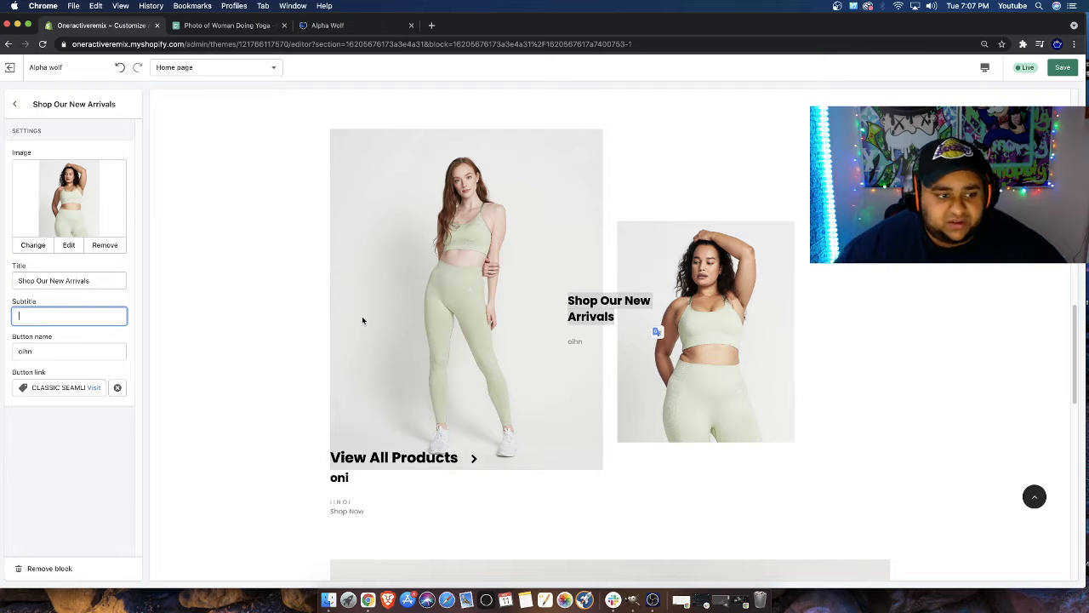
double_click(36, 351)
text(Shop Now)
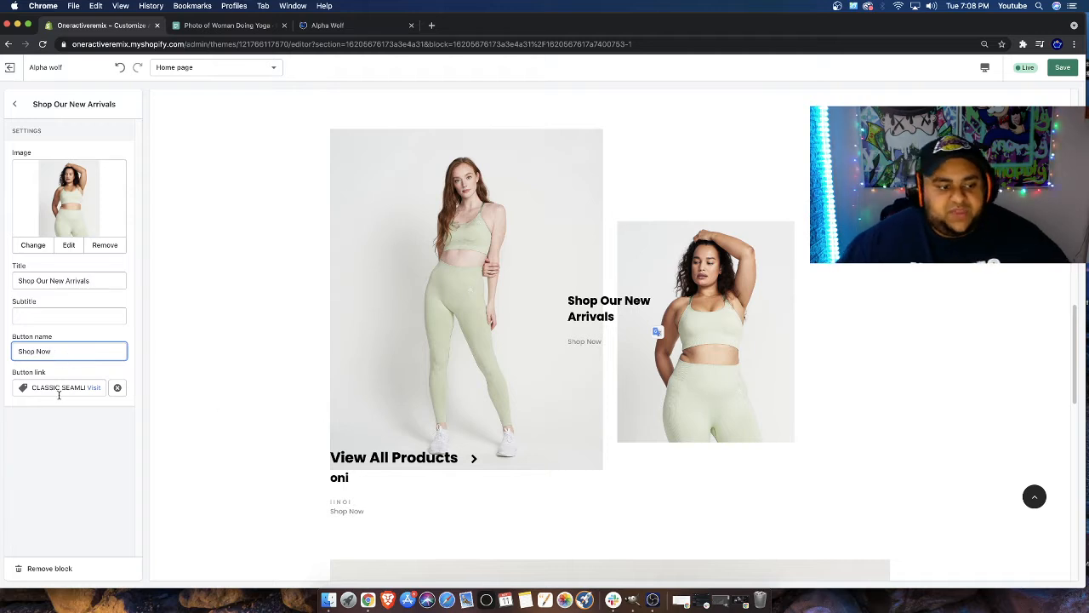
Replace the Shop Our New Arrivals block's button link with All collections and return to the section settings
click(116, 387)
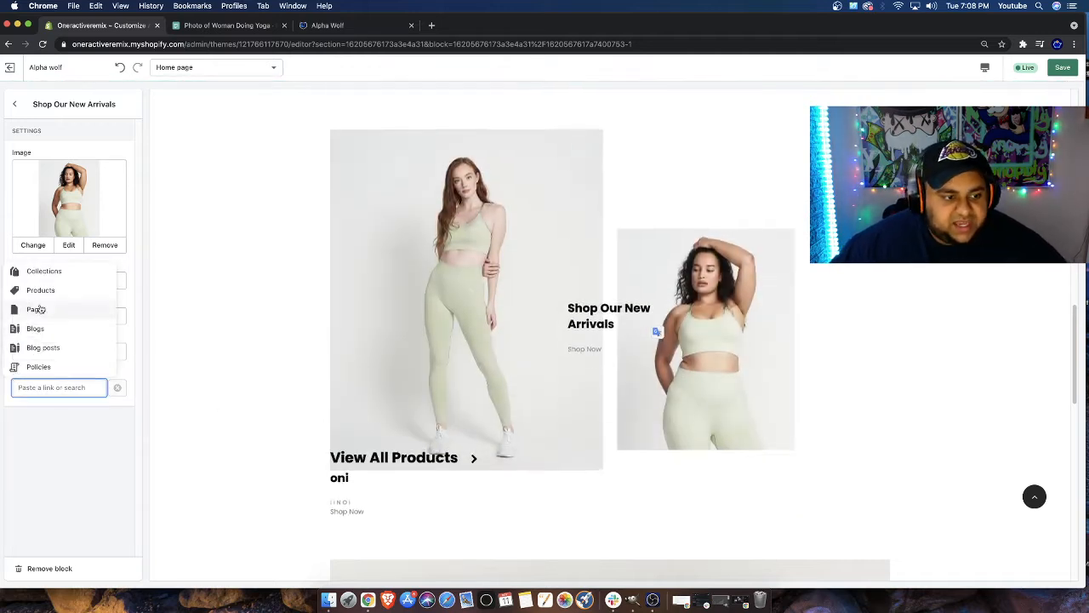
click(42, 272)
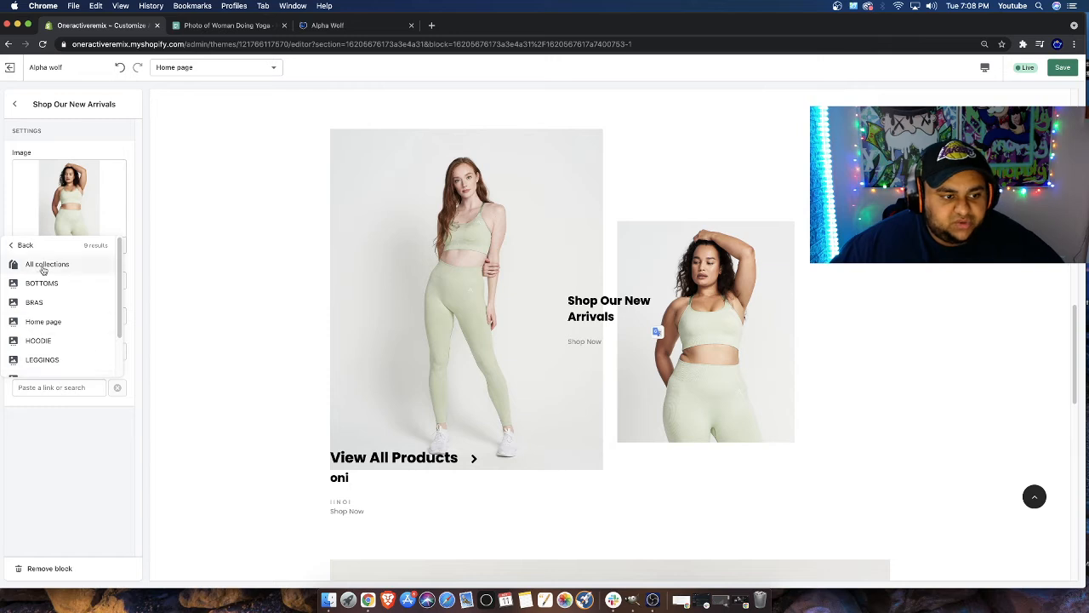
click(60, 265)
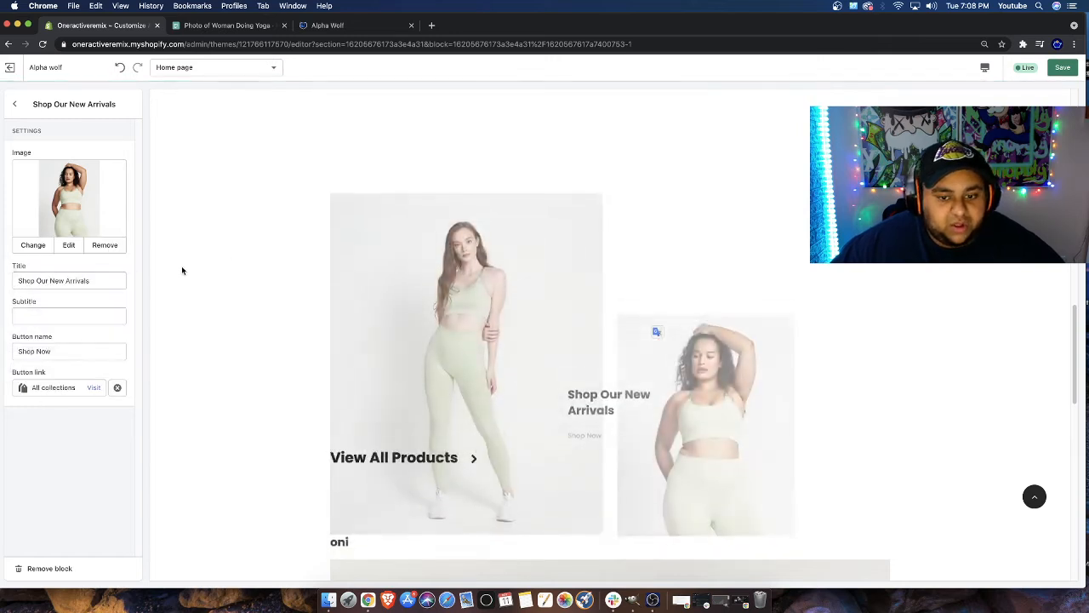
click(14, 104)
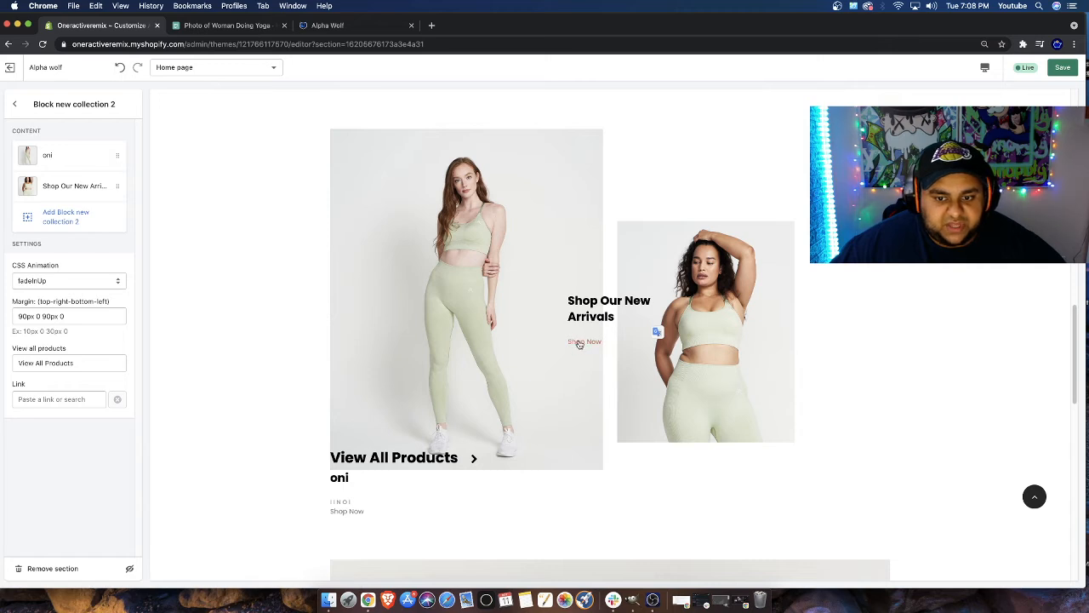
In the oni block, clear the title and set the subtitle to "Get Access To New Season Gear"
click(60, 155)
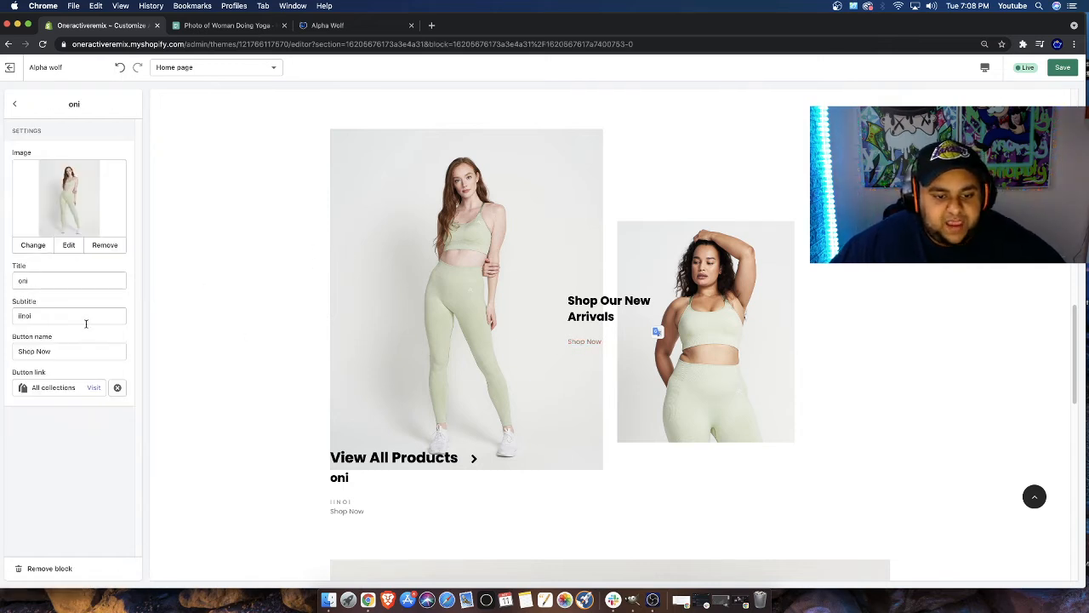
drag(42, 284, 11, 277)
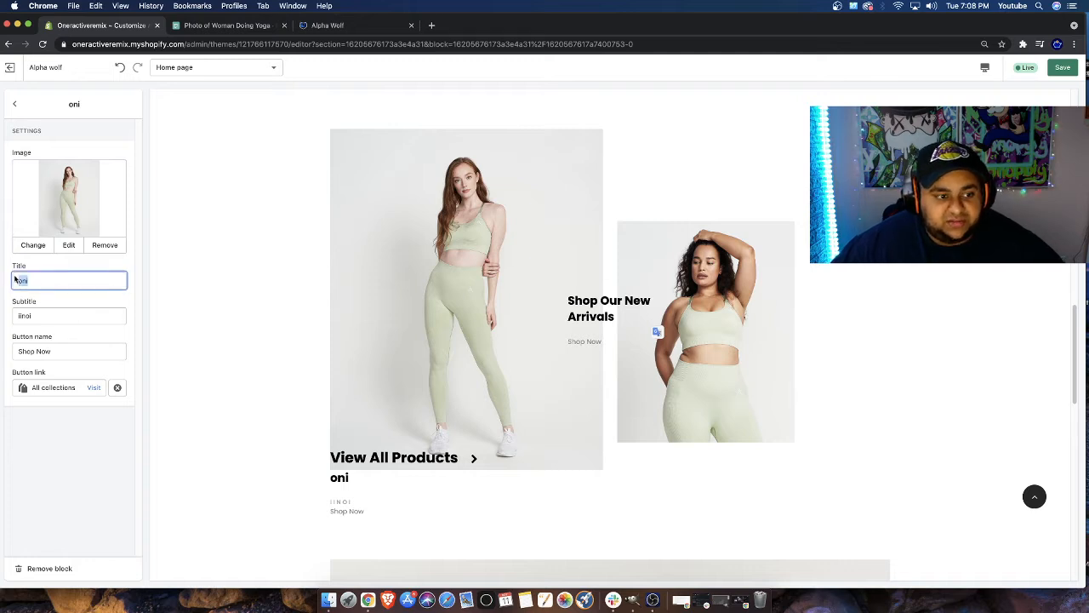
key(BackSpace)
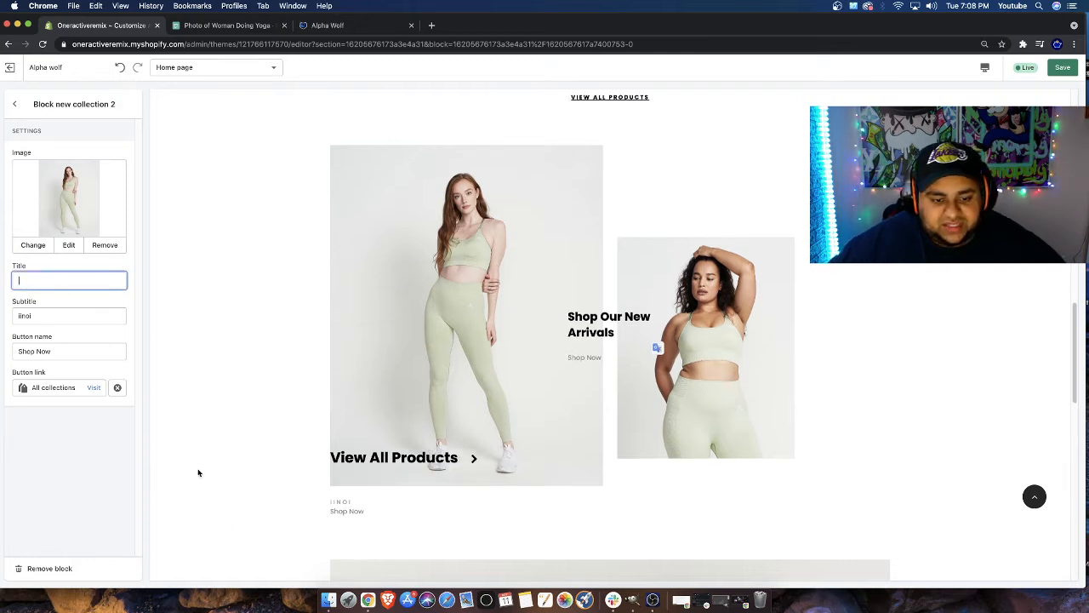
drag(44, 315, 13, 315)
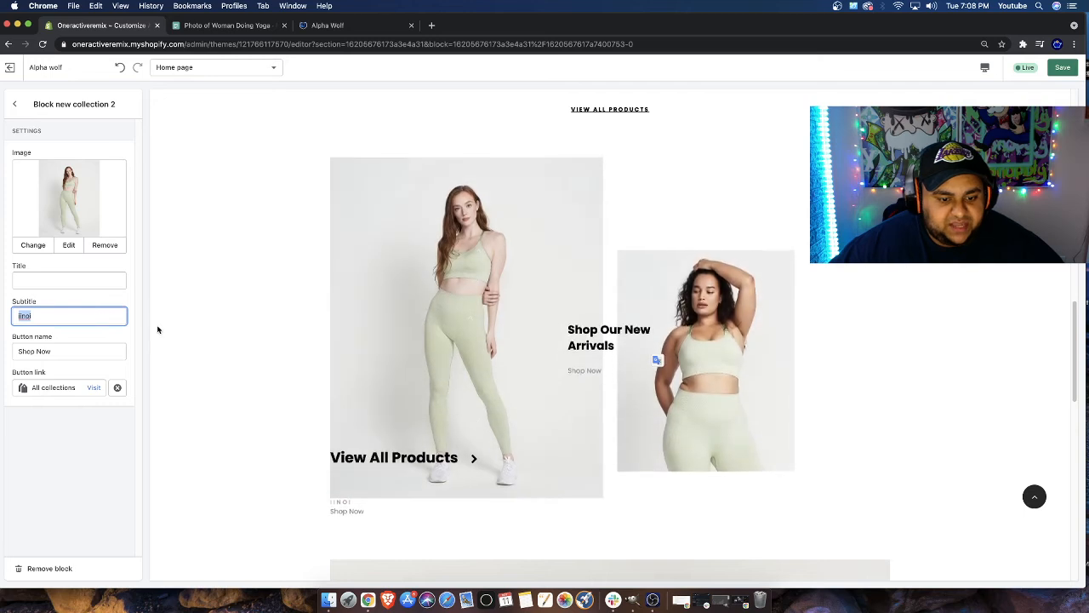
text(Access To New Seaso)
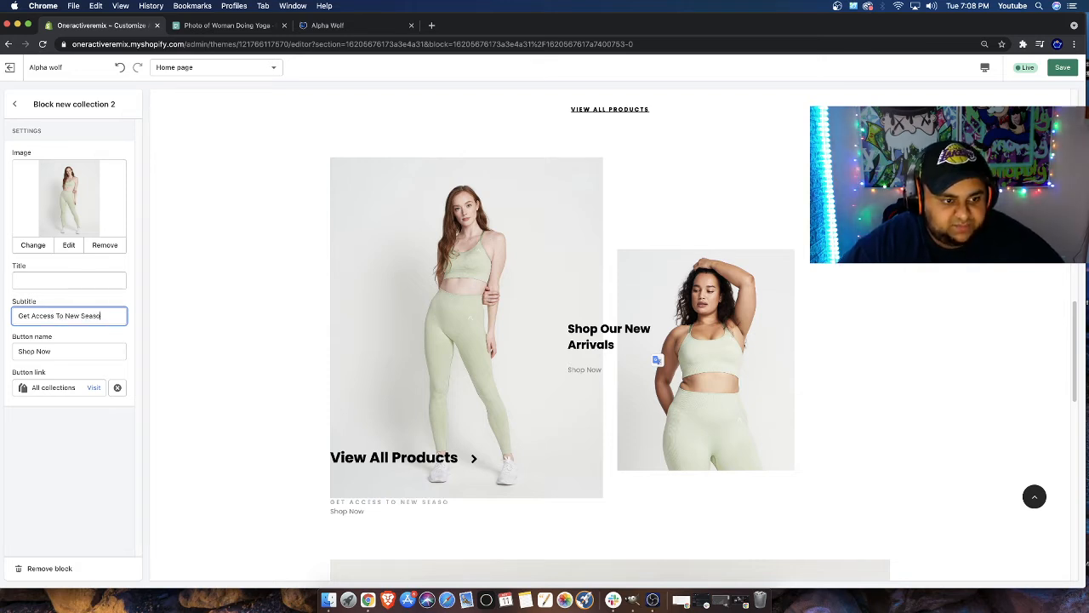
text(Gear)
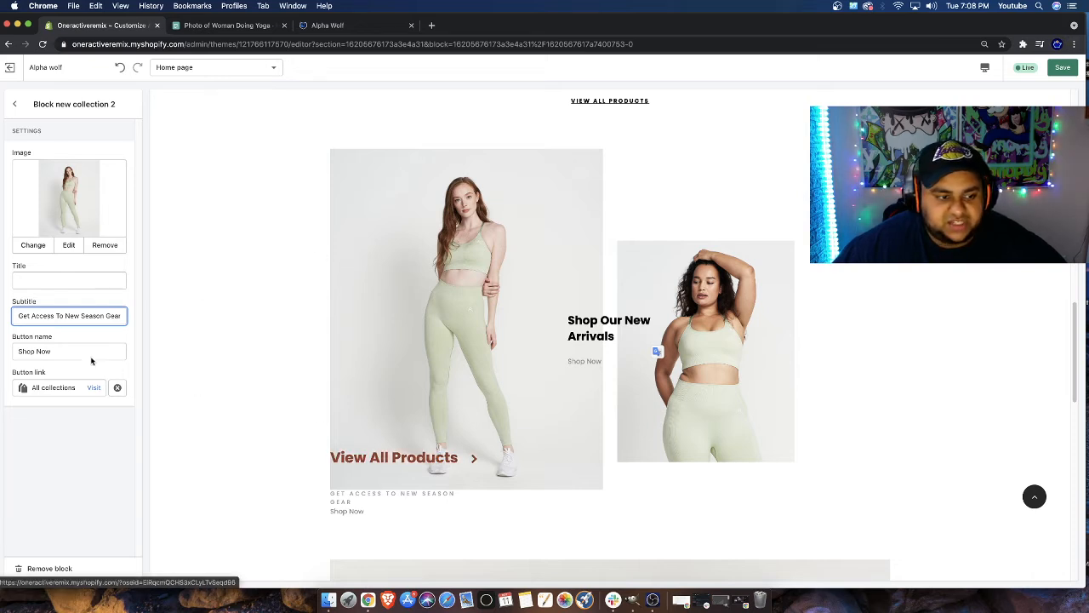
Clear the block's button name and test the text layout with placeholder title "fqwf" and button name "fqwfwq"
key(Tab)
key(BackSpace)
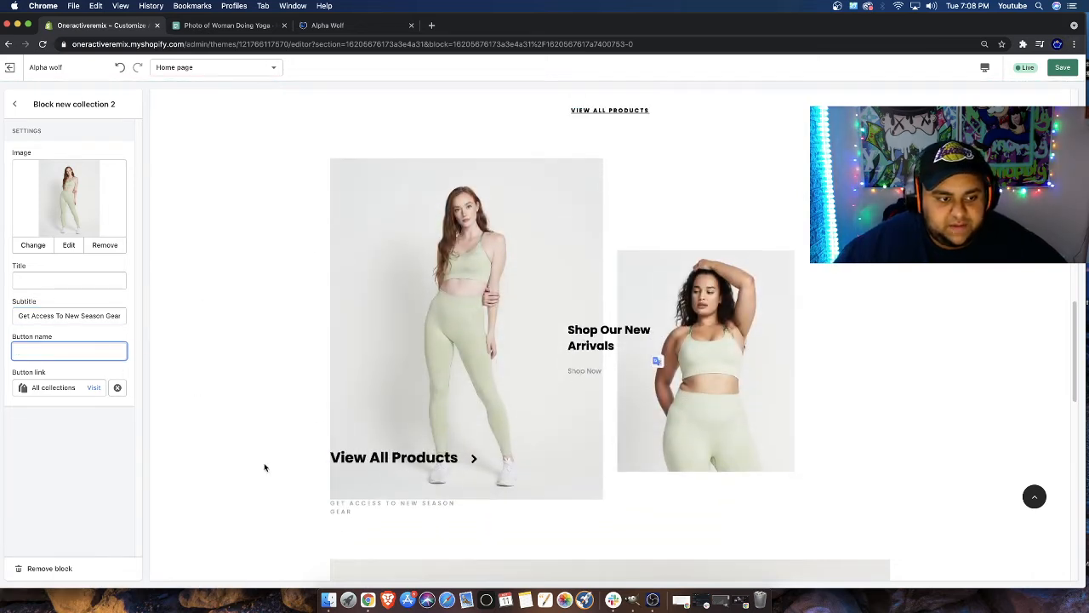
click(102, 438)
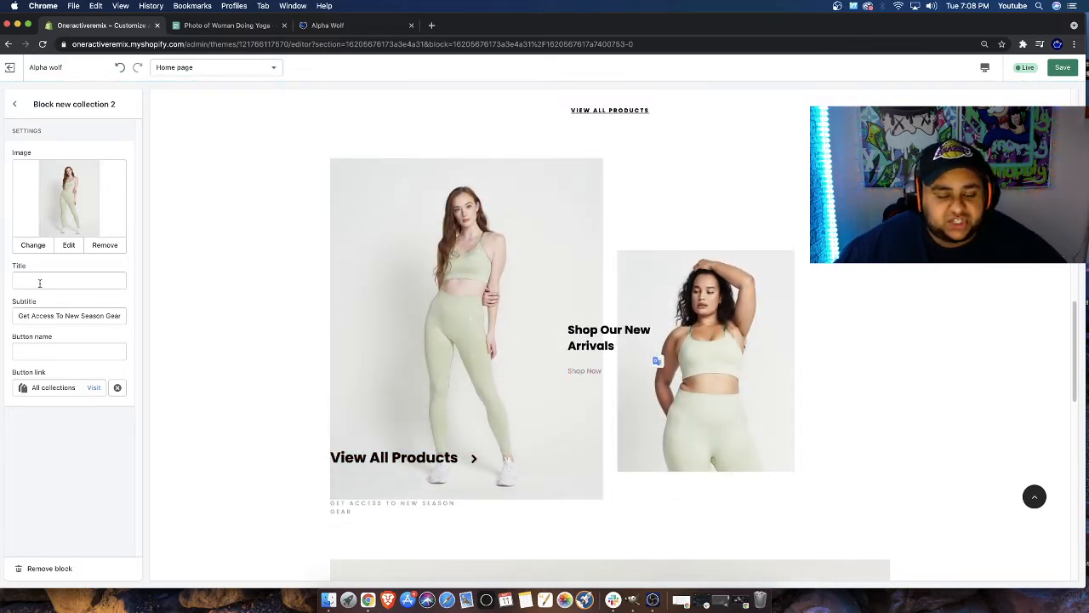
click(95, 275)
text(fqwf)
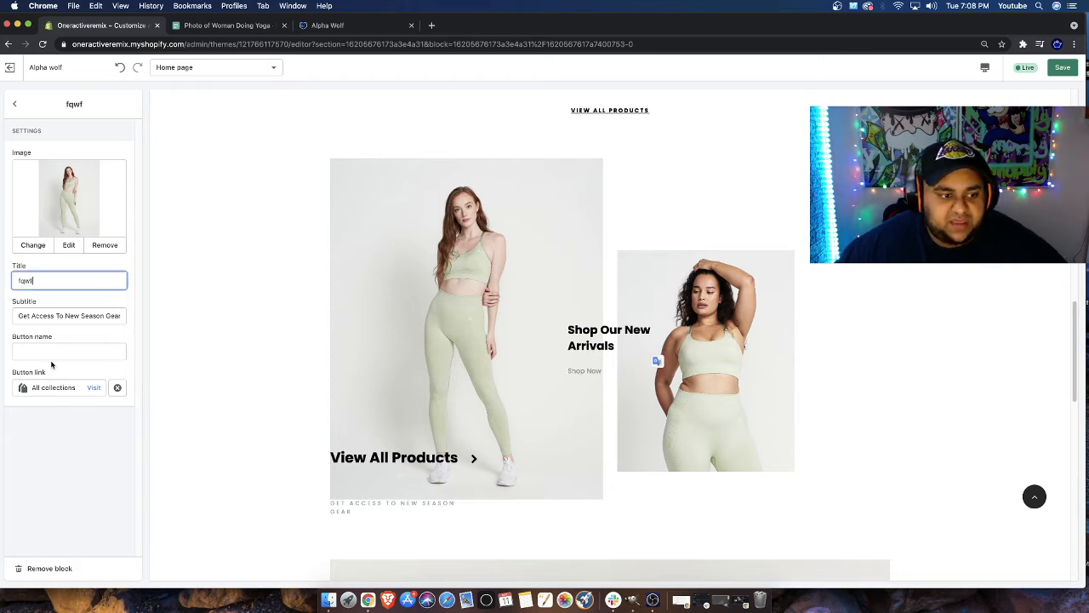
click(51, 353)
text(fqwfwq)
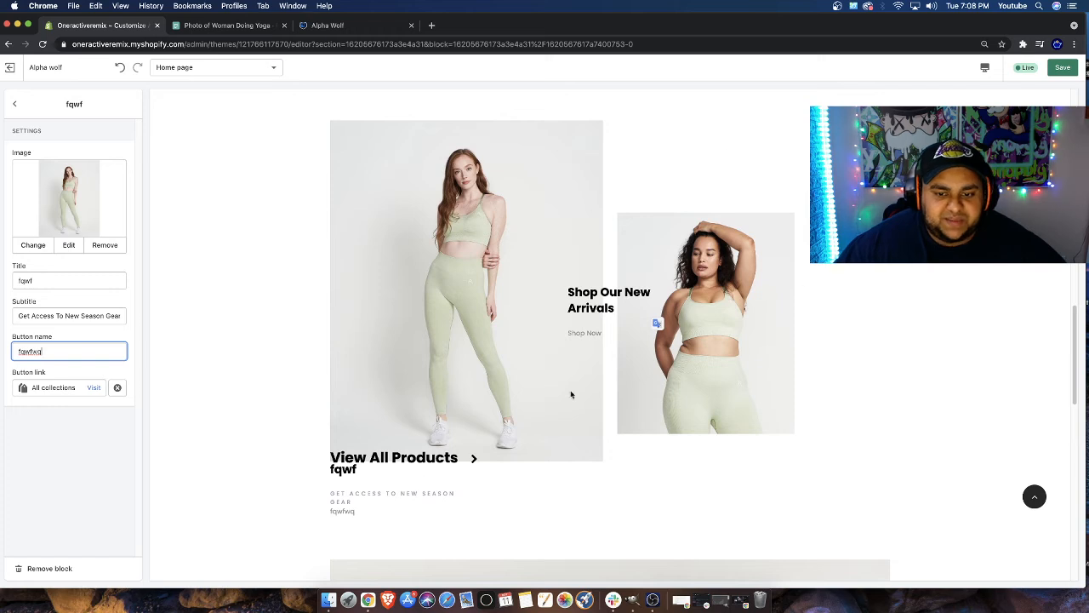
Replace the block's placeholder button name with "Lime Green Set"
drag(0, 352, 2, 350)
key(BackSpace)
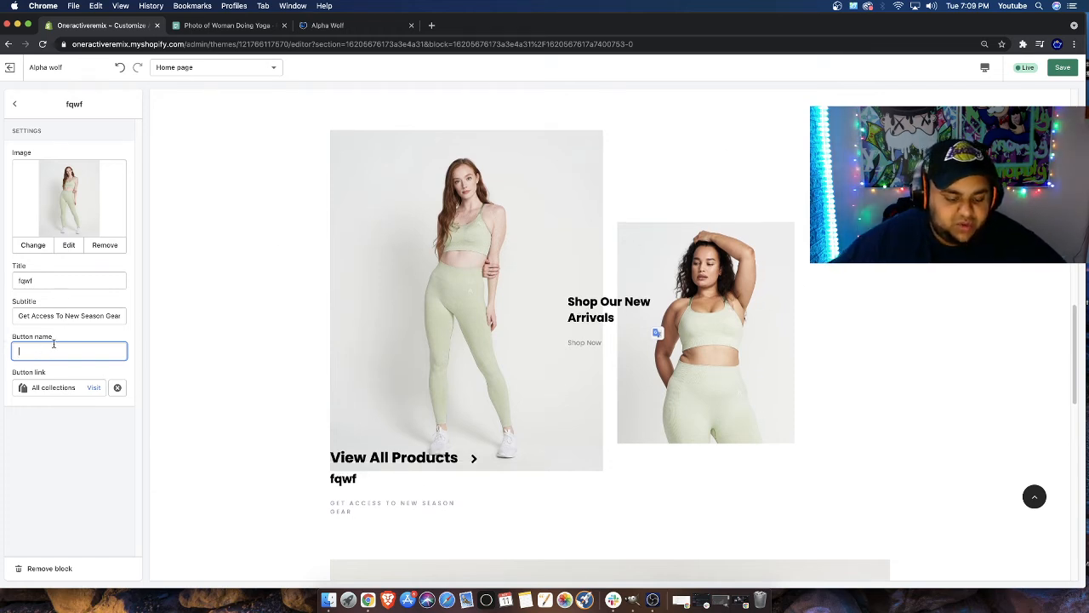
text(Lime Green Set)
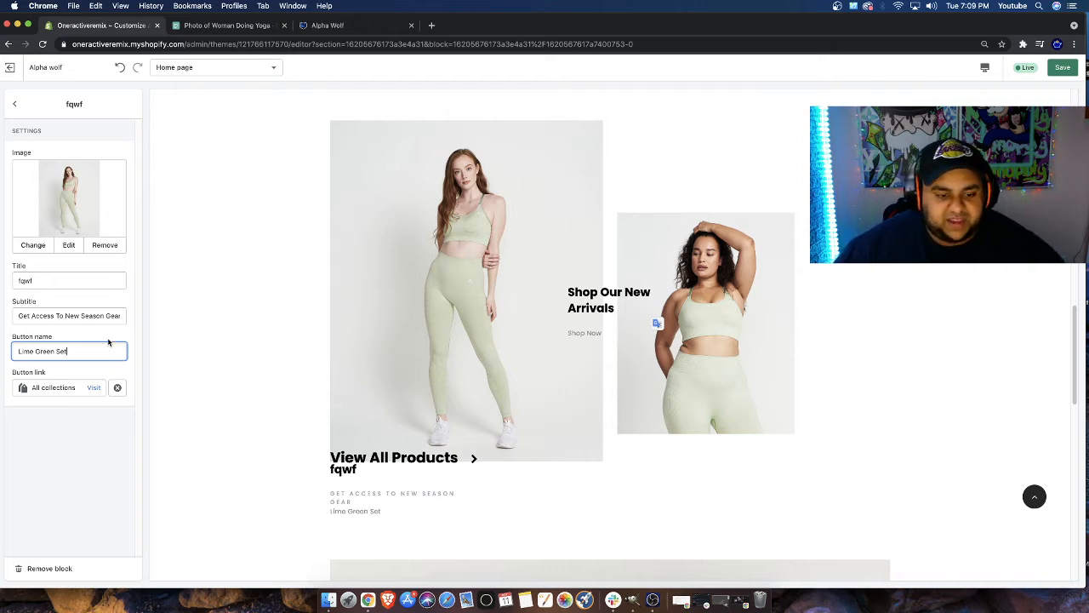
click(79, 465)
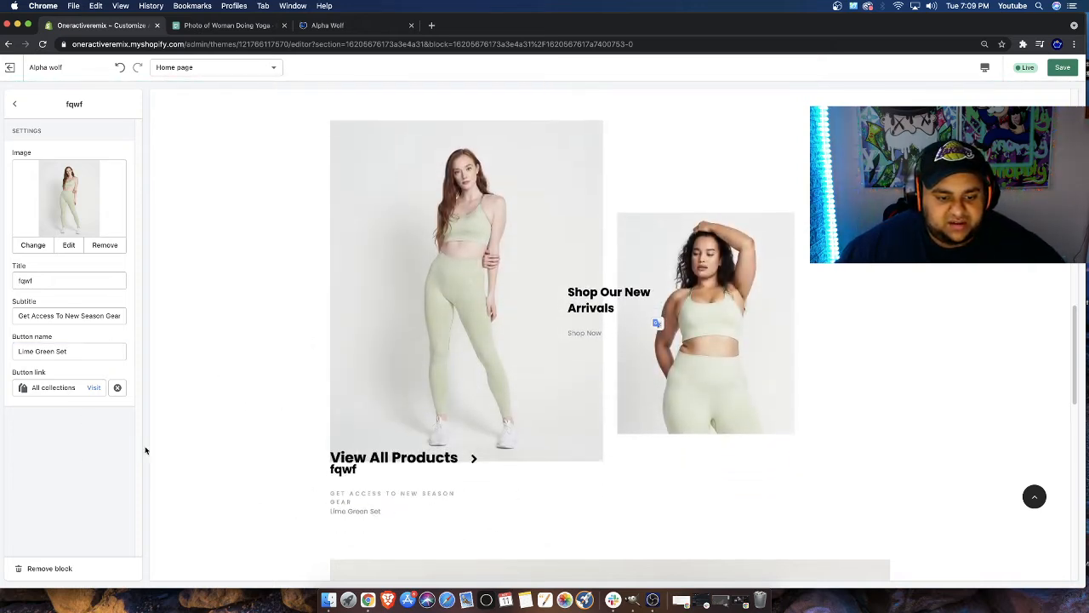
Copy the button name "Lime Green Set" into the block's title, replacing the placeholder text
drag(43, 280, 2, 284)
drag(97, 350, 3, 351)
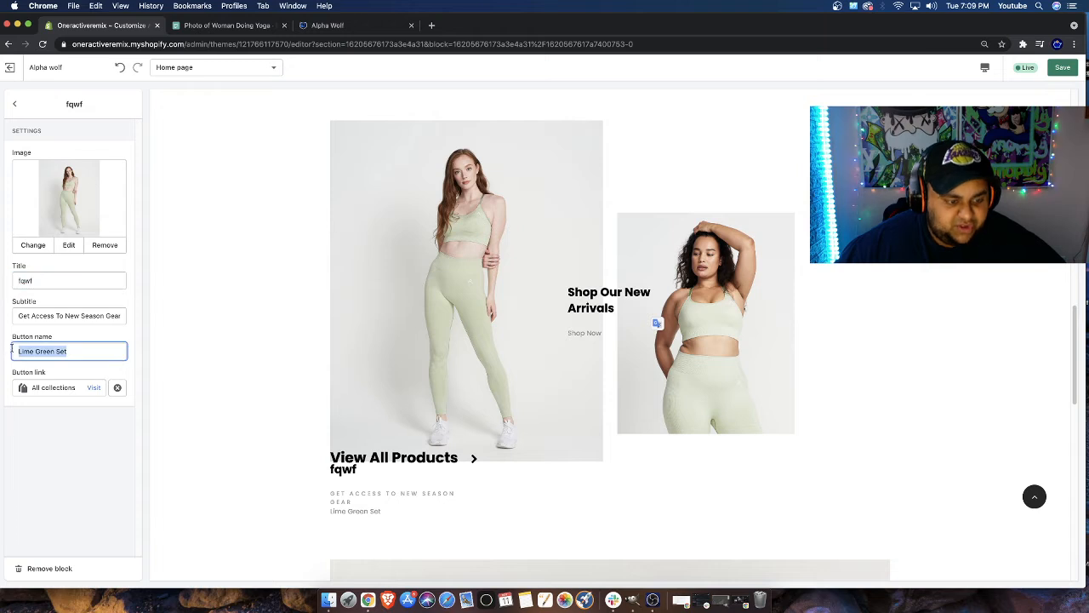
key(super+c)
drag(61, 283, 7, 283)
key(BackSpace)
key(super+v)
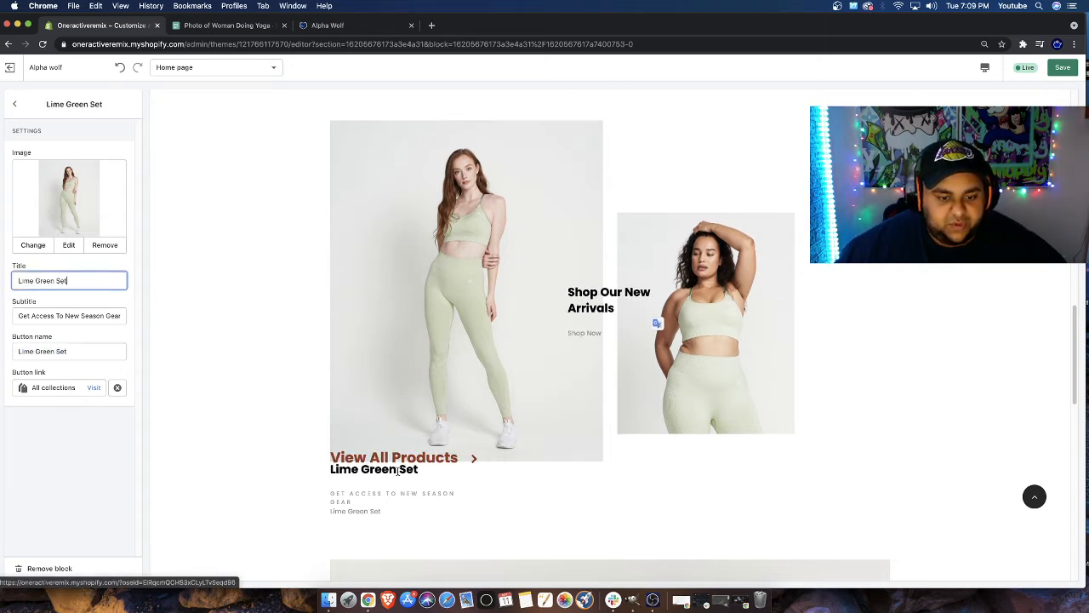
click(314, 474)
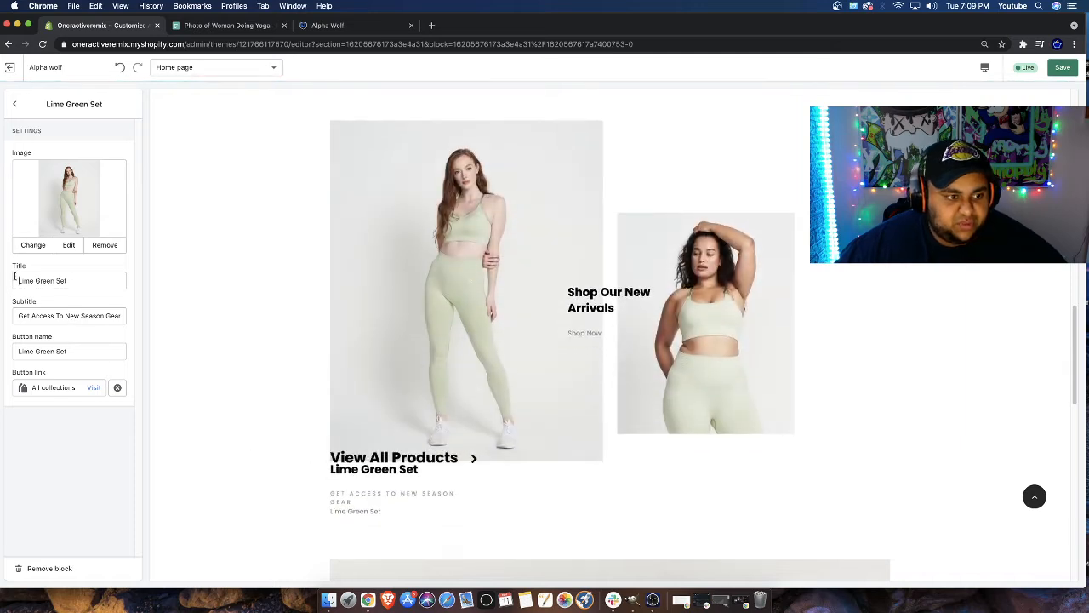
Change the block's title to "The New Lime Green"
click(18, 281)
text(The n)
key(BackSpace)
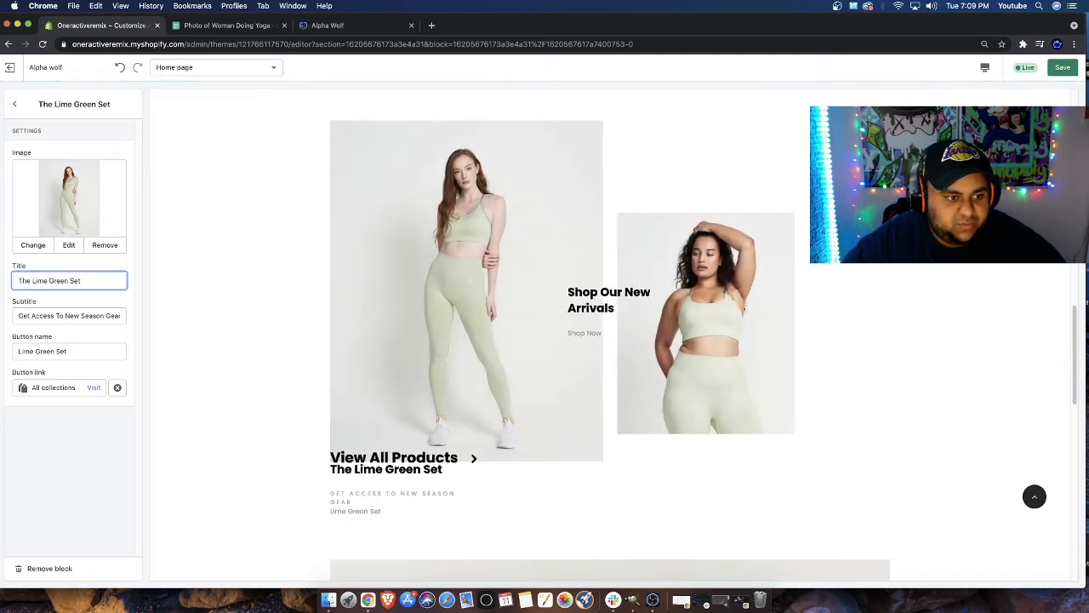
text(New)
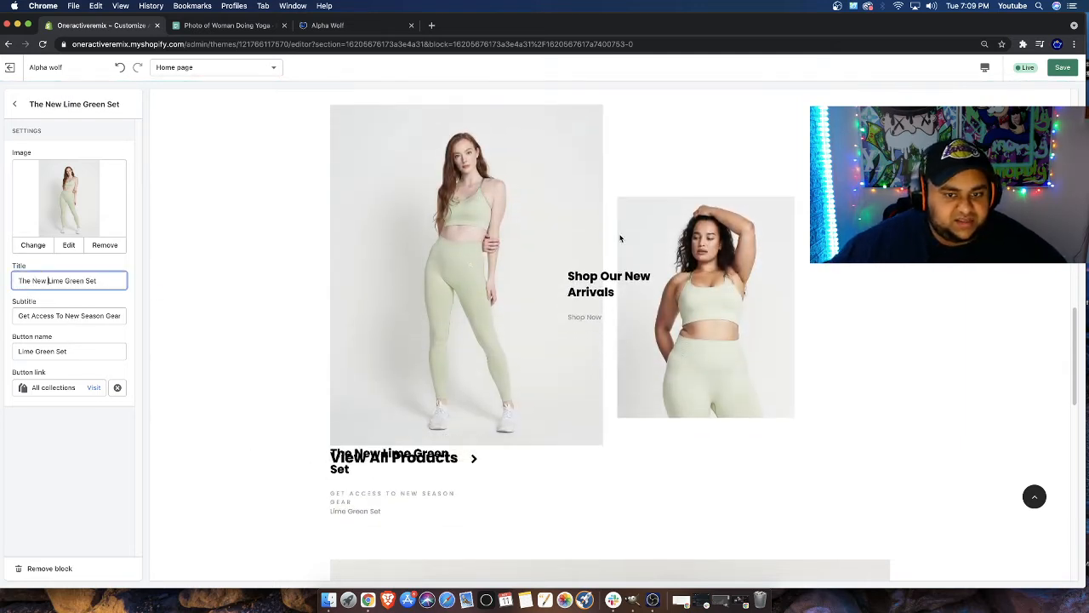
key(BackSpace)
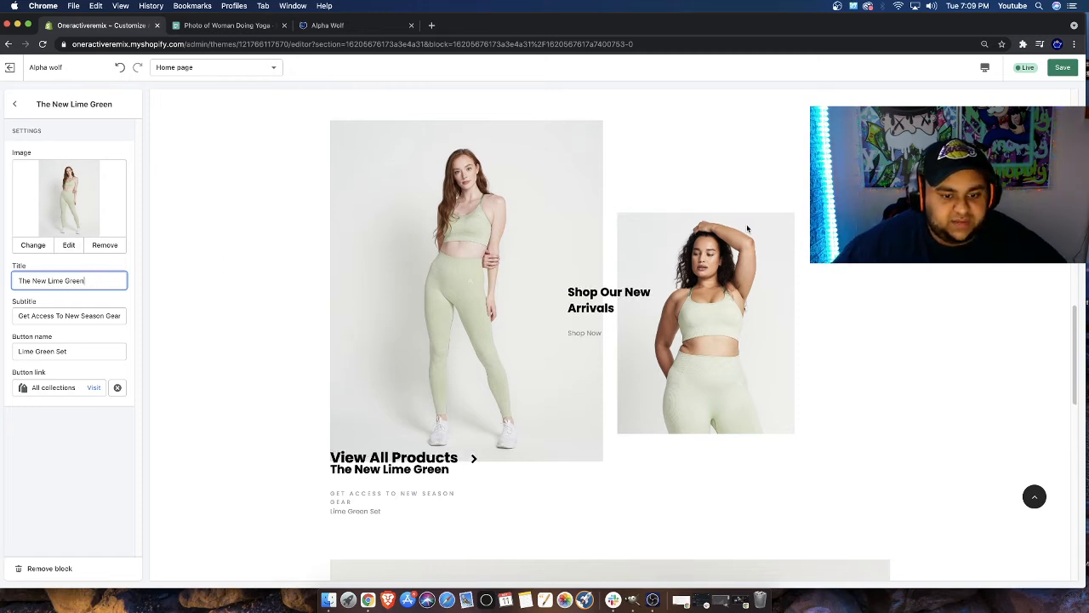
Save the block changes and show the Bottoms products in the preview's New Arrivals section
click(1063, 67)
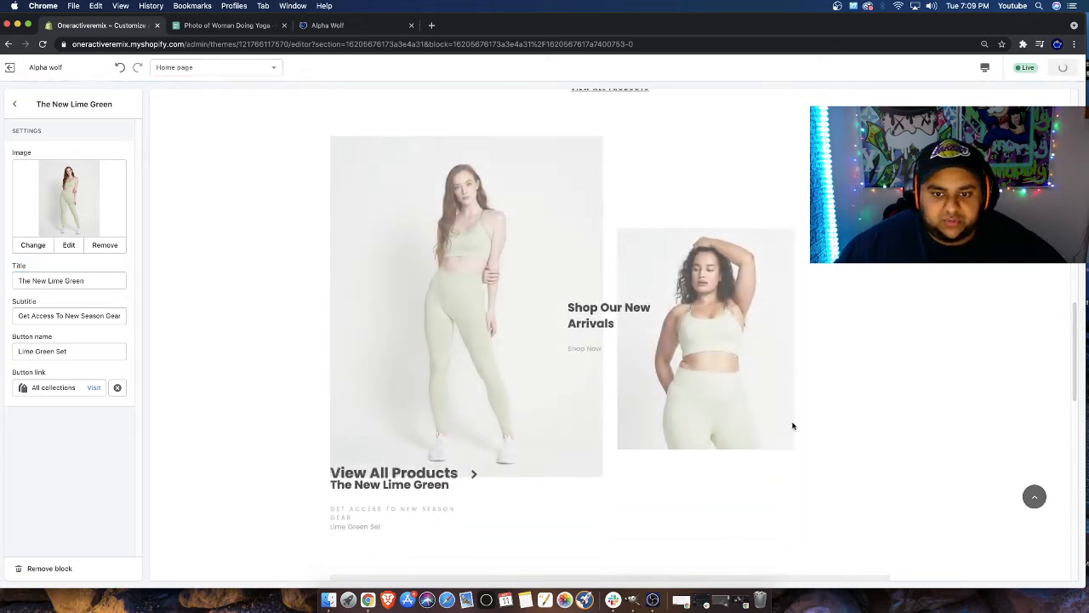
scroll(749, 237, down, 10)
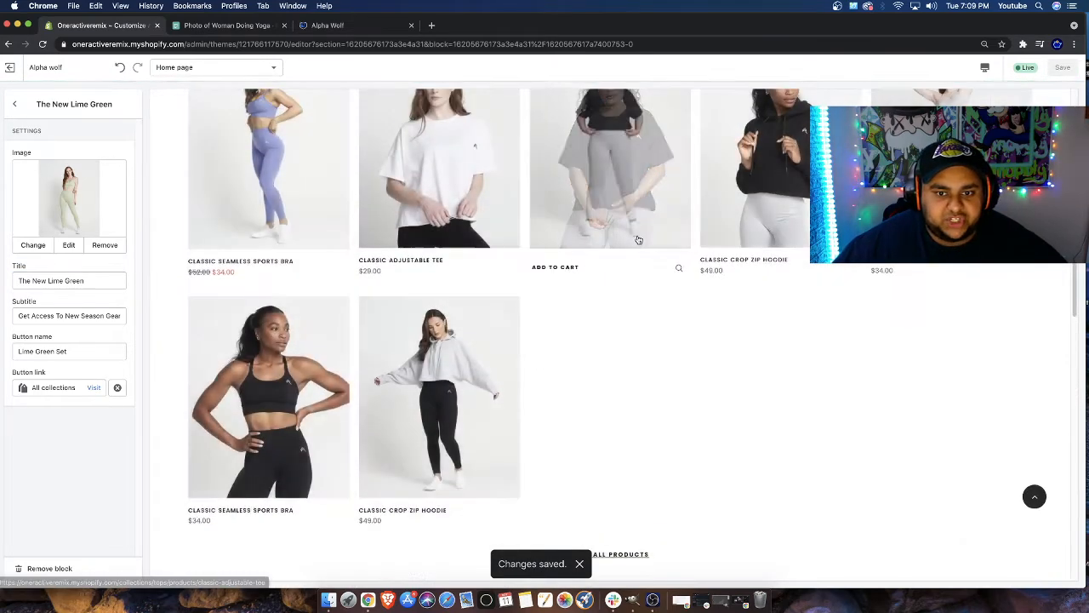
scroll(639, 240, up, 5)
click(248, 251)
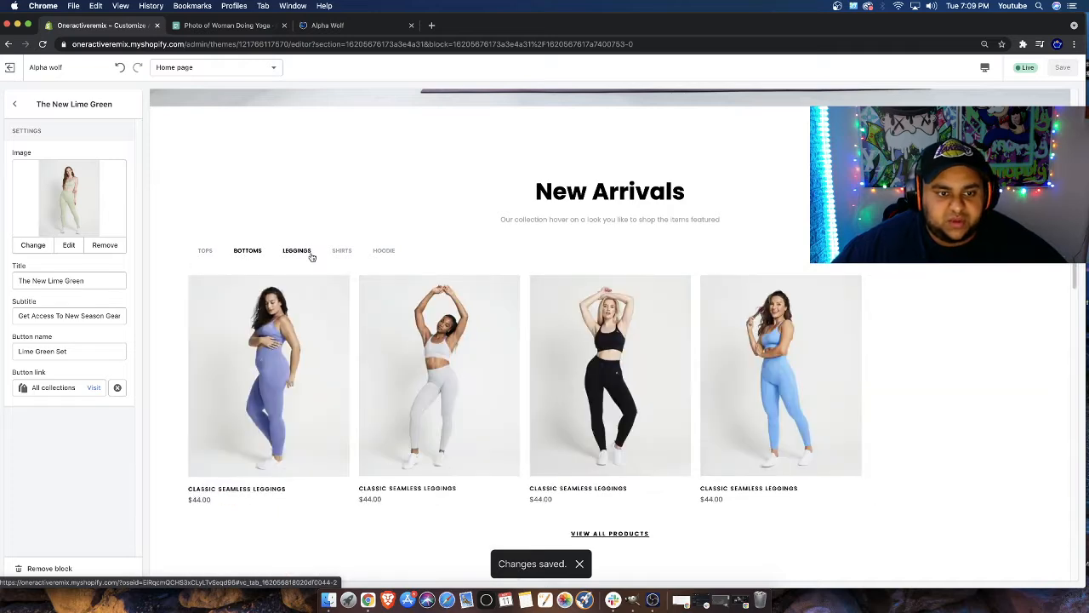
Preview the Leggings, Bottoms, Hoodie, Shirts and Tops product categories in the New Arrivals section
click(299, 251)
click(248, 251)
click(376, 251)
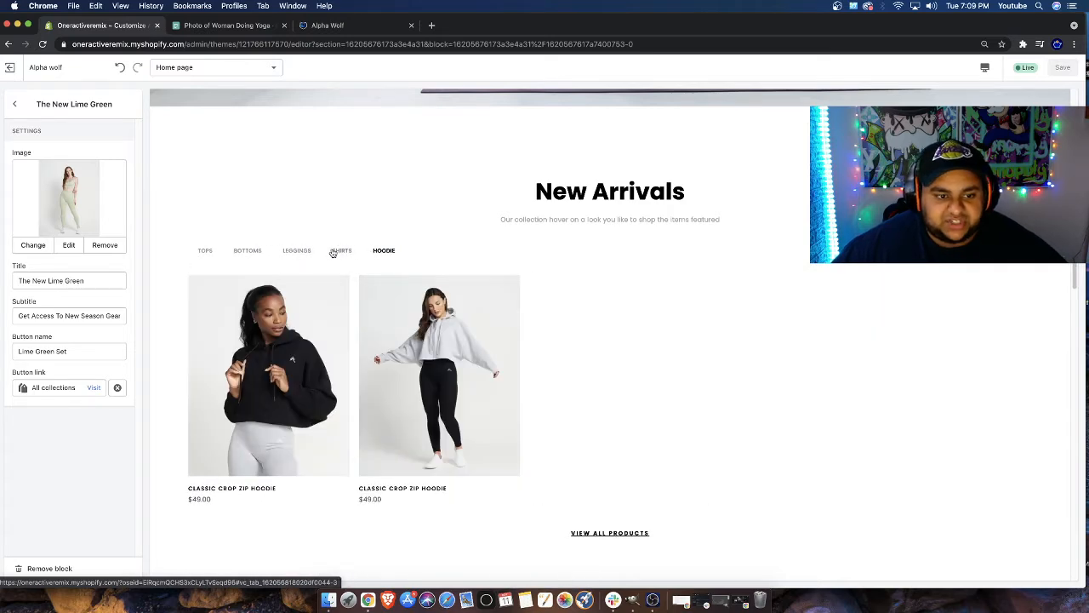
click(336, 252)
click(213, 253)
scroll(607, 260, up, 4)
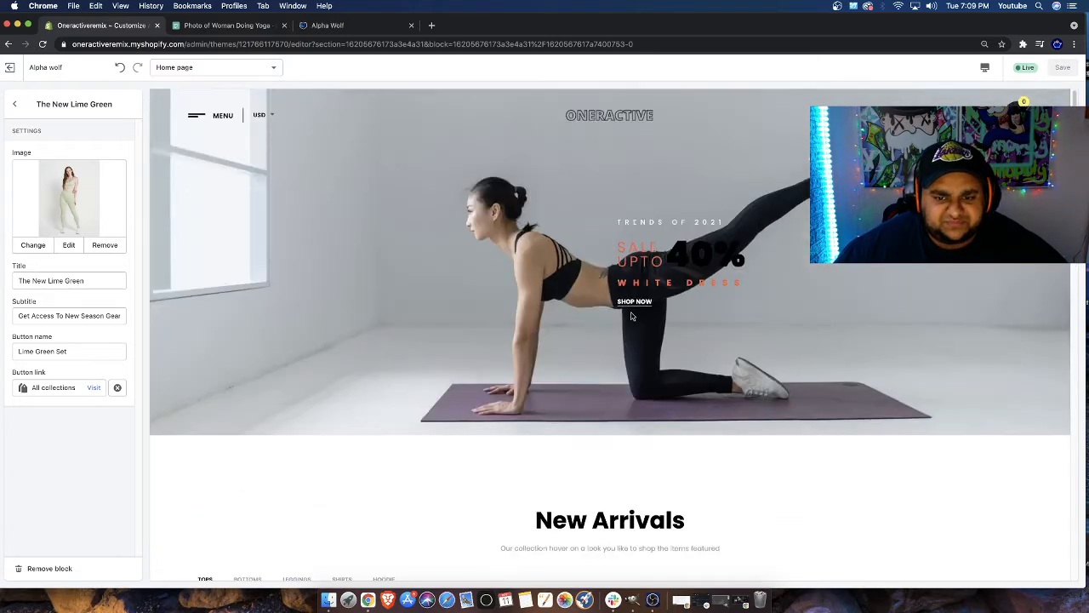
Review the home page preview from the banner through New Arrivals, the lime green collection, the countdown and service features to the blog and footer
scroll(454, 239, down, 1)
scroll(459, 206, up, 2)
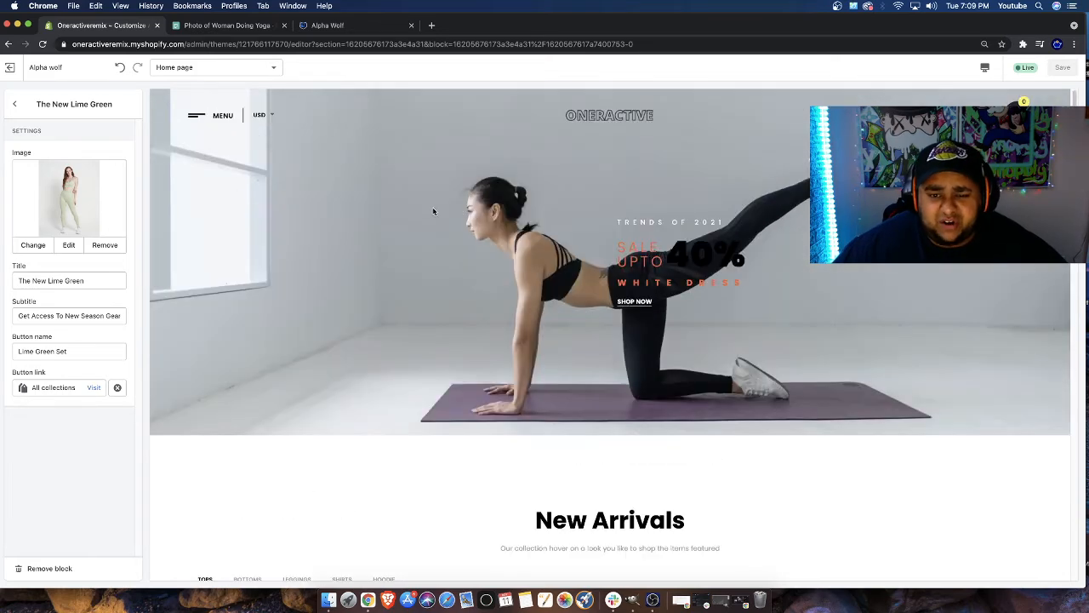
scroll(400, 225, down, 1)
scroll(622, 336, down, 15)
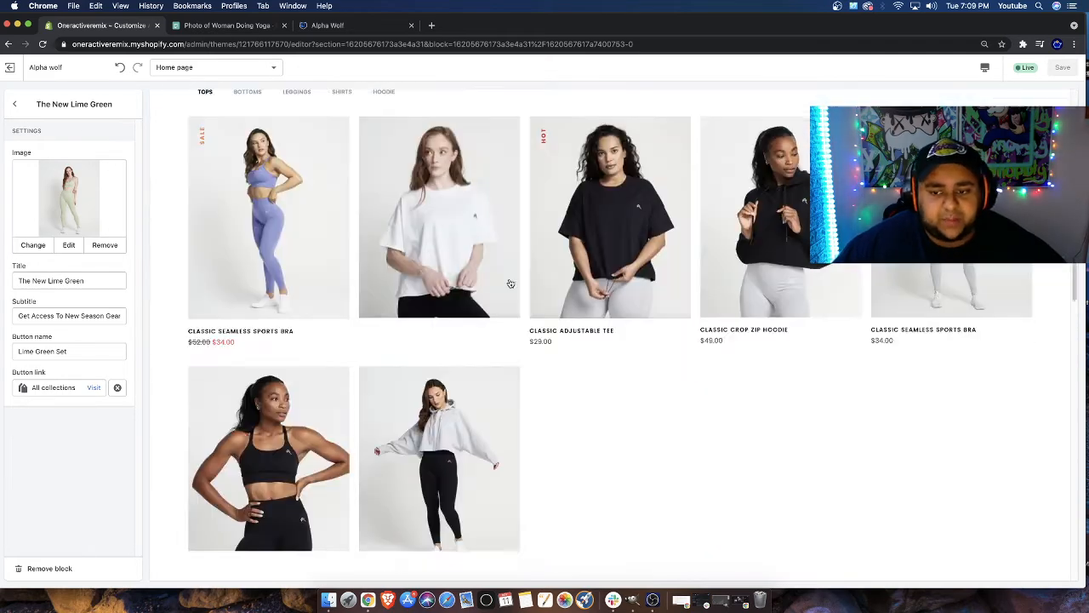
scroll(456, 264, down, 1)
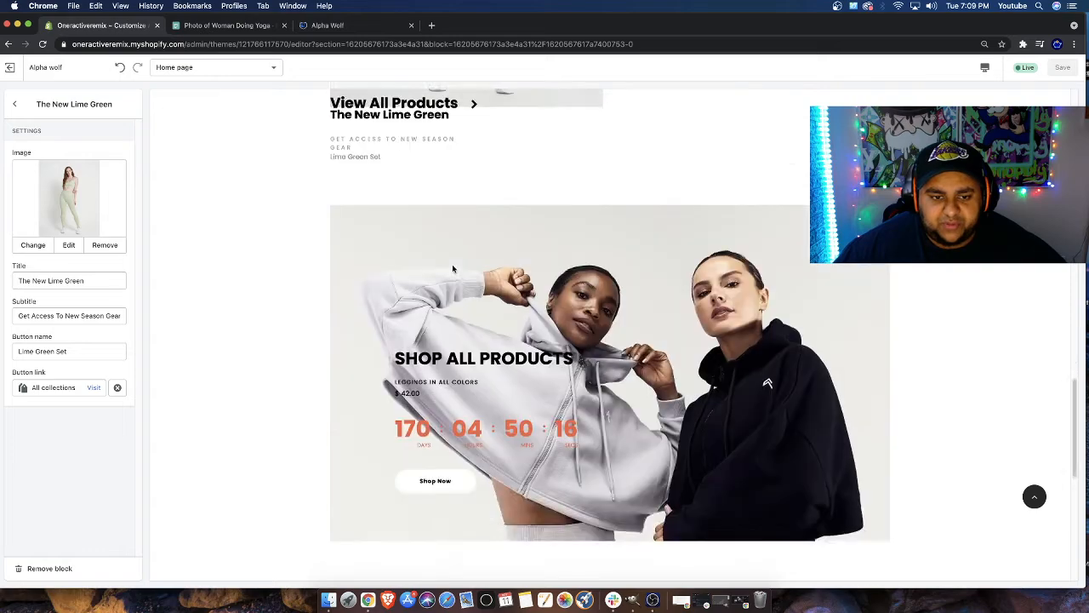
scroll(456, 268, up, 9)
scroll(459, 280, down, 7)
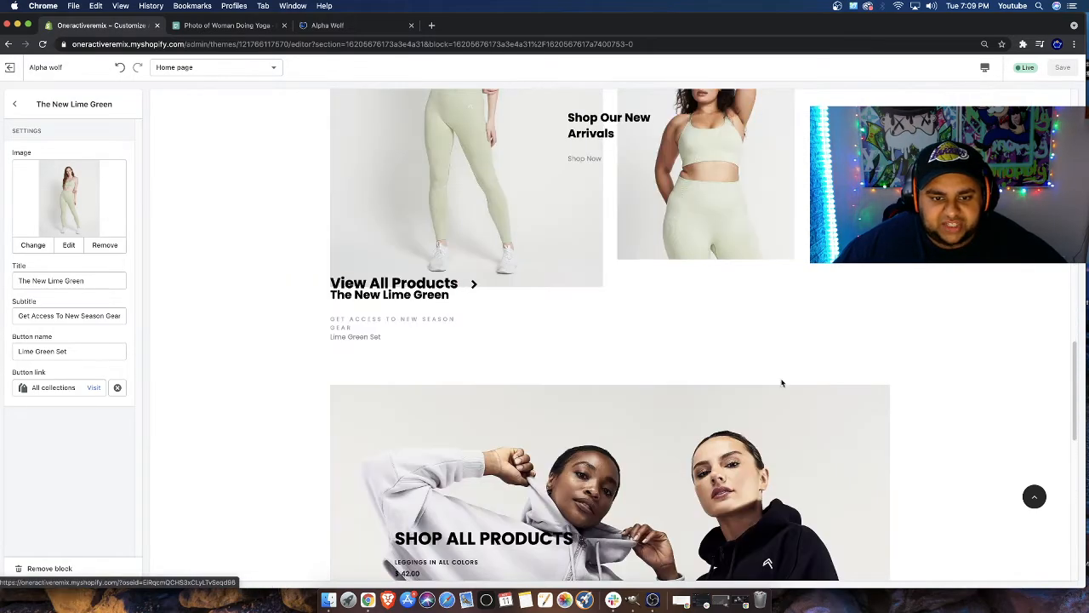
scroll(461, 263, up, 3)
scroll(532, 262, down, 10)
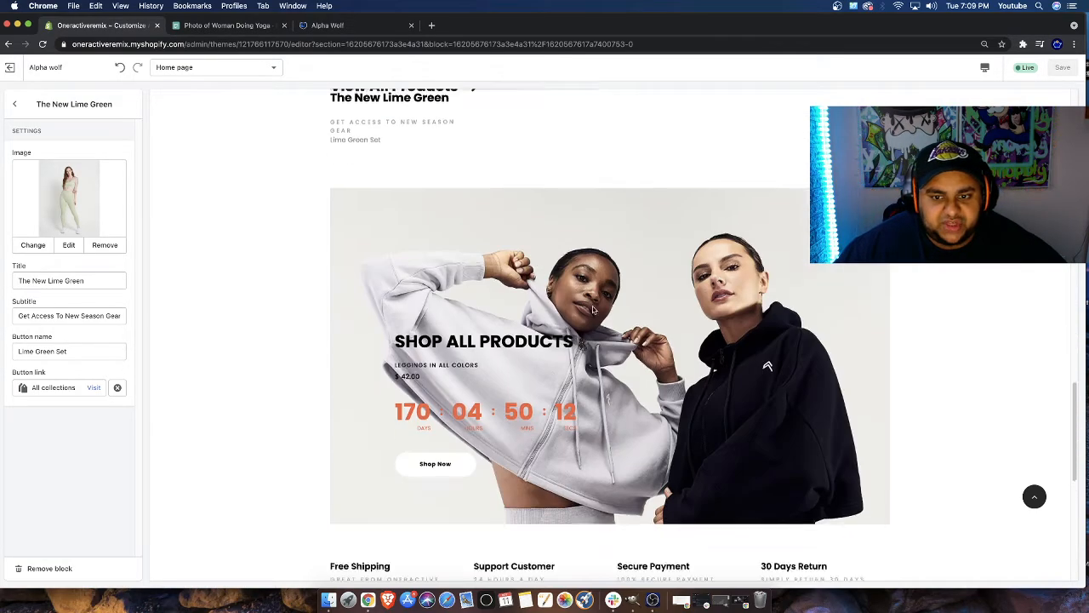
scroll(500, 189, down, 2)
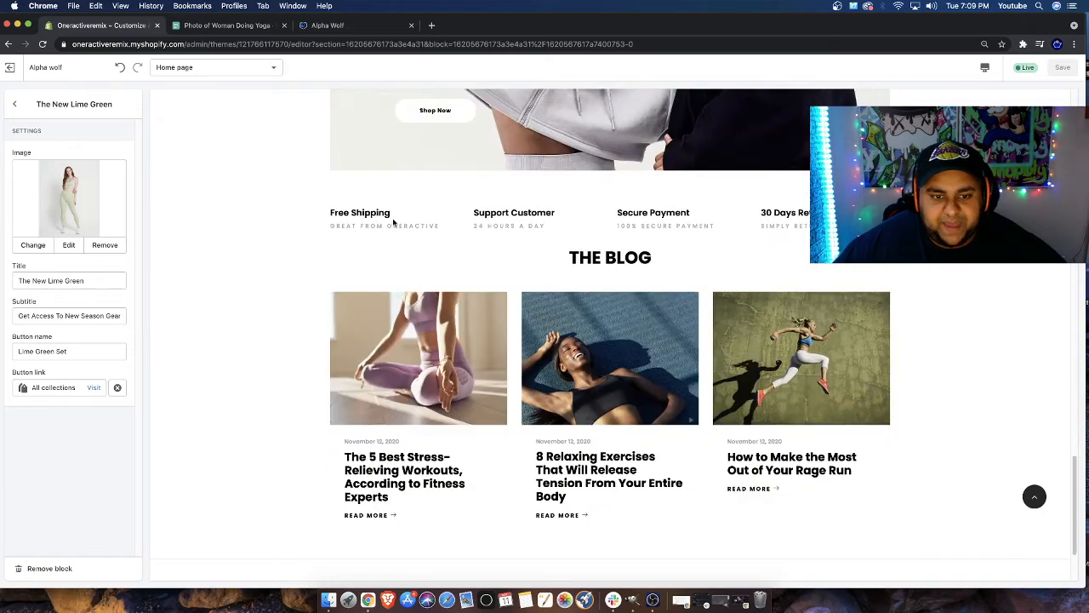
drag(338, 213, 808, 227)
scroll(683, 220, down, 2)
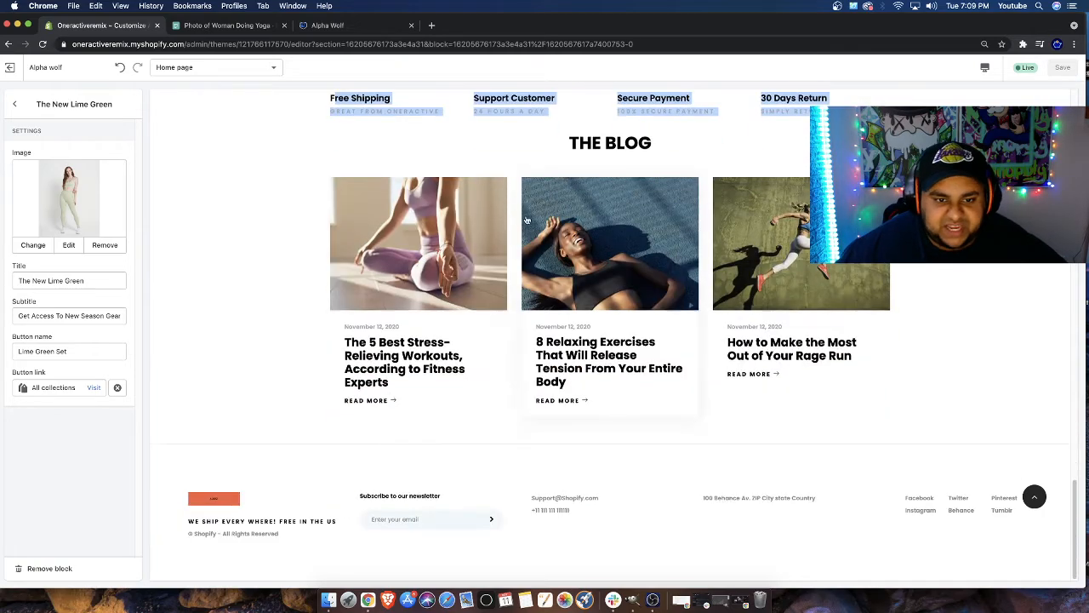
Open the "8 Relaxing Exercises" blog post from the home page and remove the Posts section's banner image
click(611, 201)
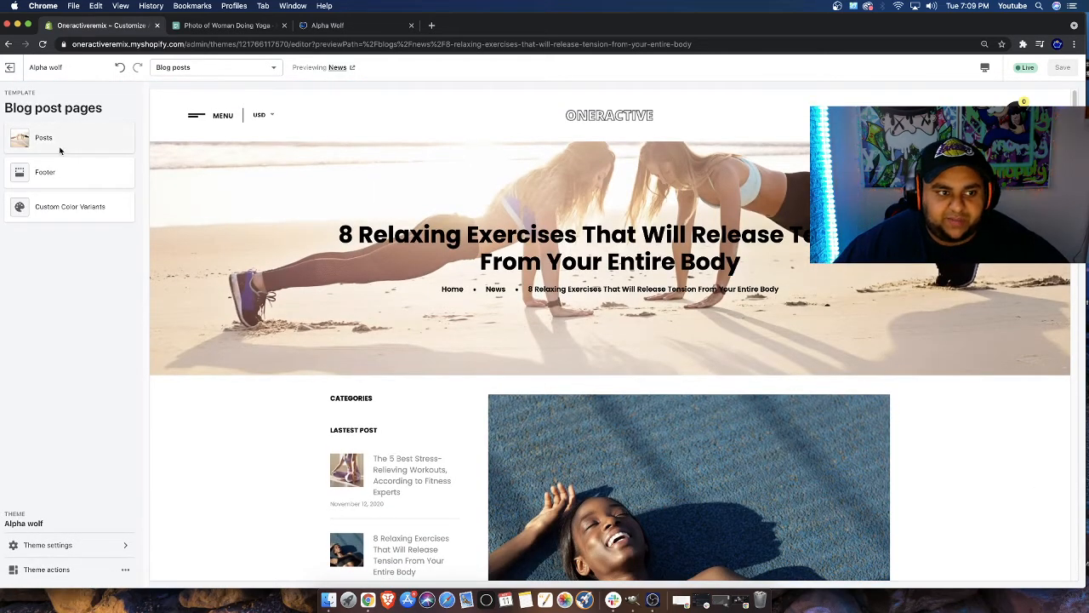
click(29, 139)
click(104, 281)
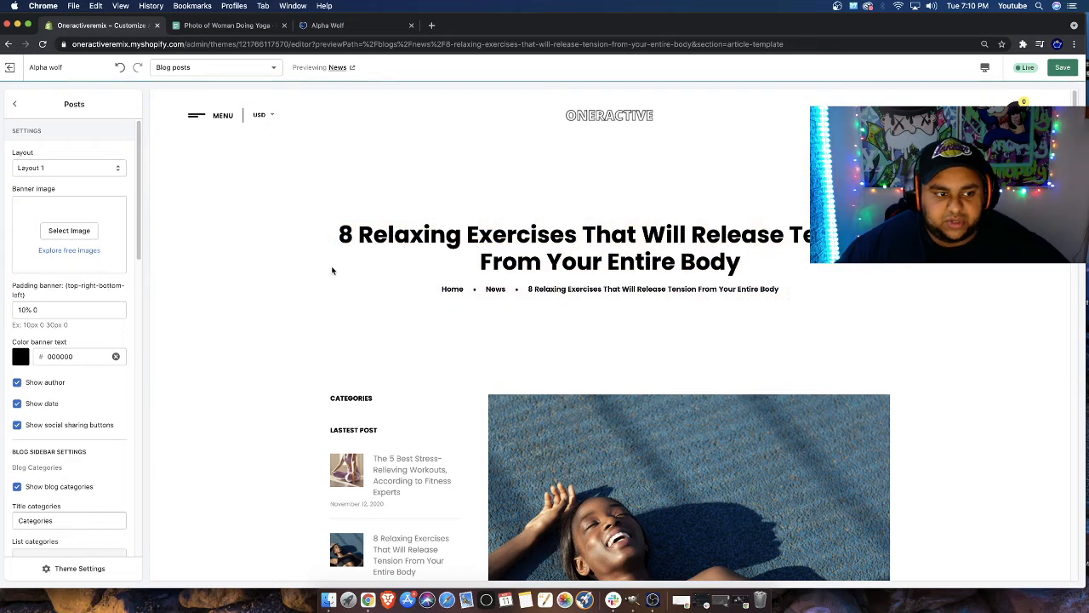
drag(315, 224, 777, 282)
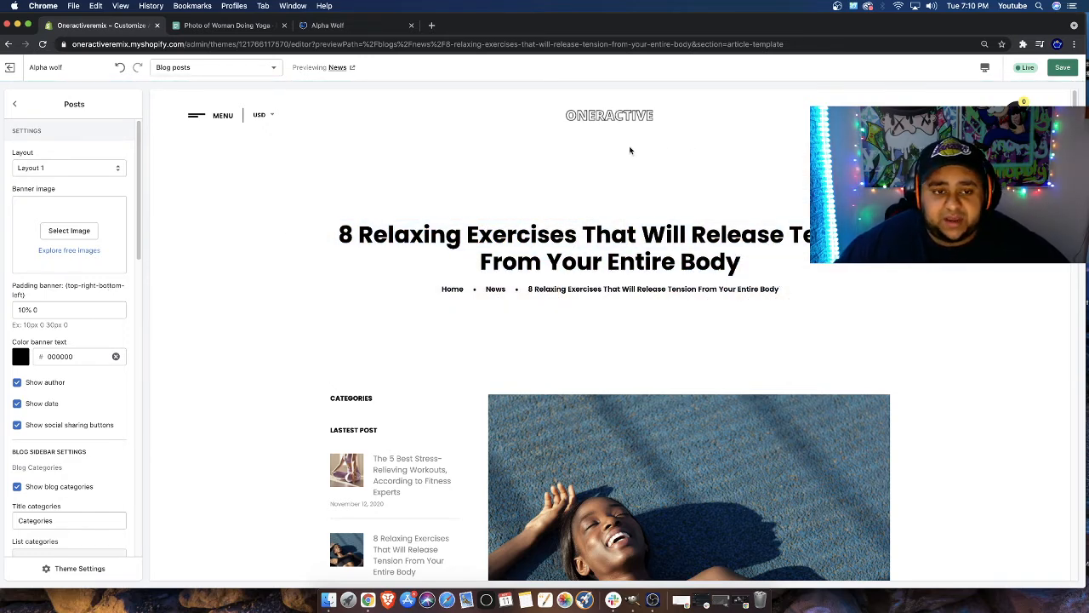
Inspect the store's navigation menu with the Tops and Bottoms submenus expanded, and close it again
click(198, 115)
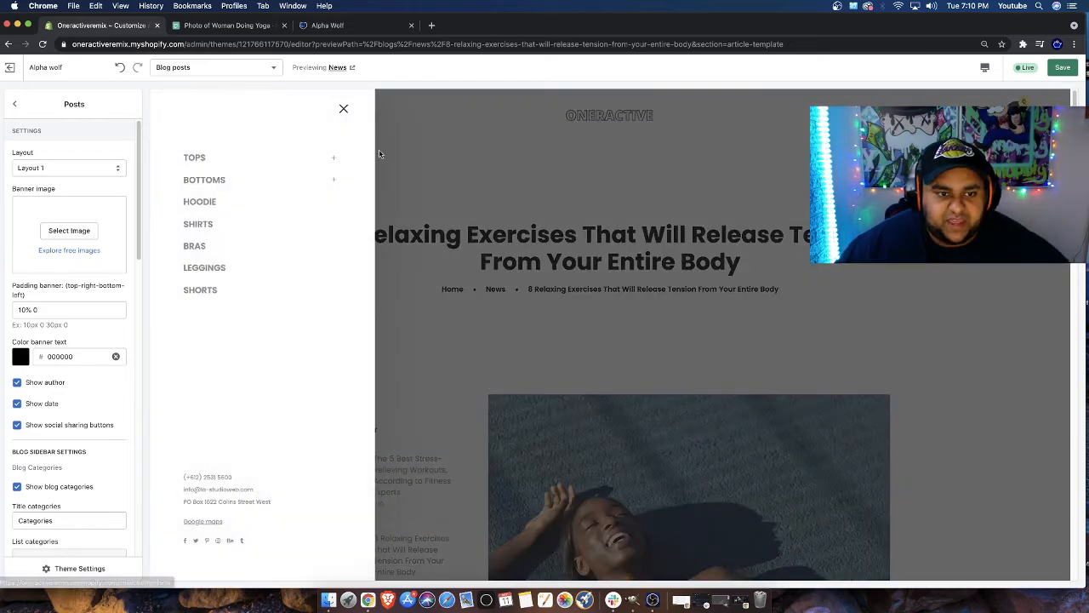
click(334, 163)
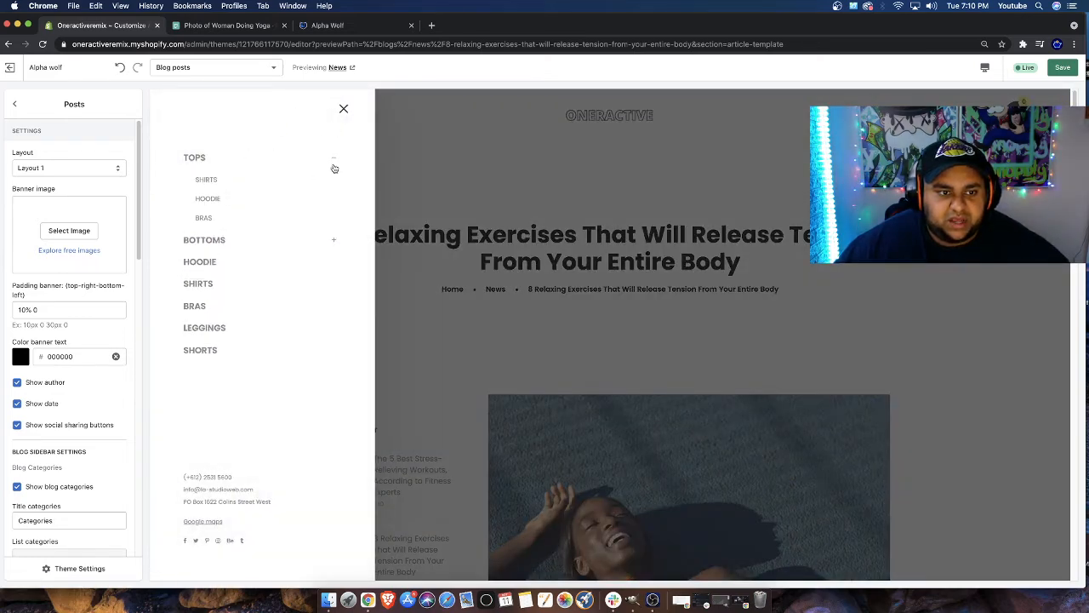
click(334, 243)
click(537, 166)
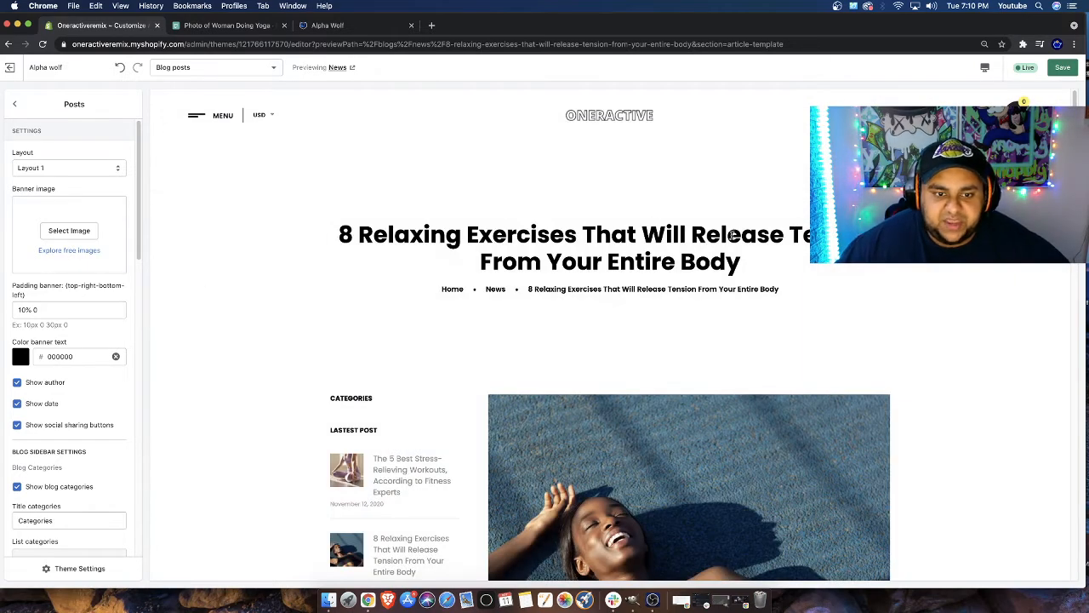
Switch to Pexels and download the workout photo of a person running between tall trees for the blog banner
click(51, 228)
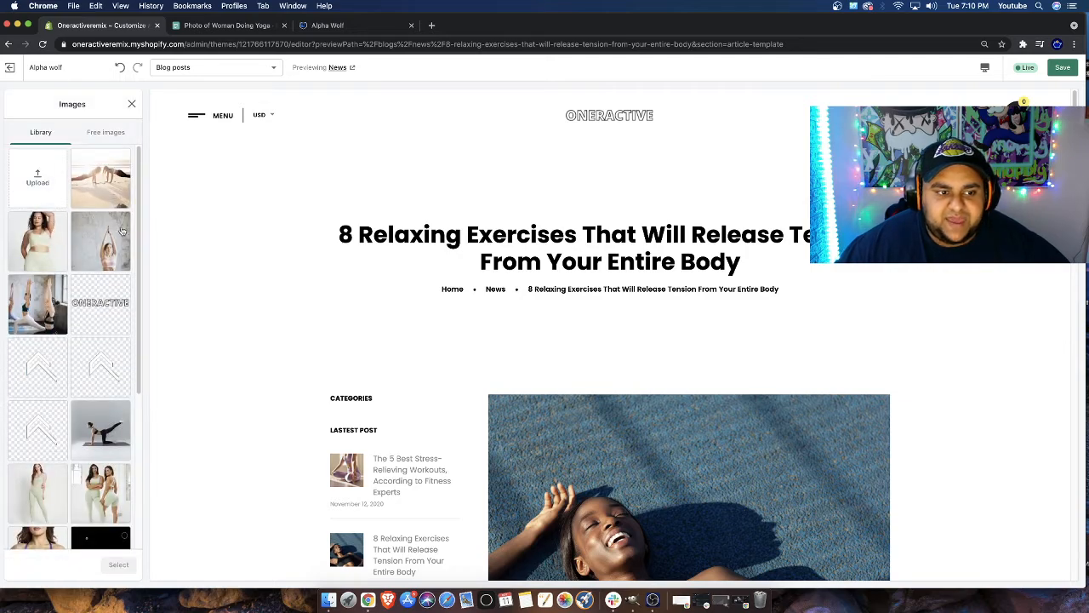
click(227, 26)
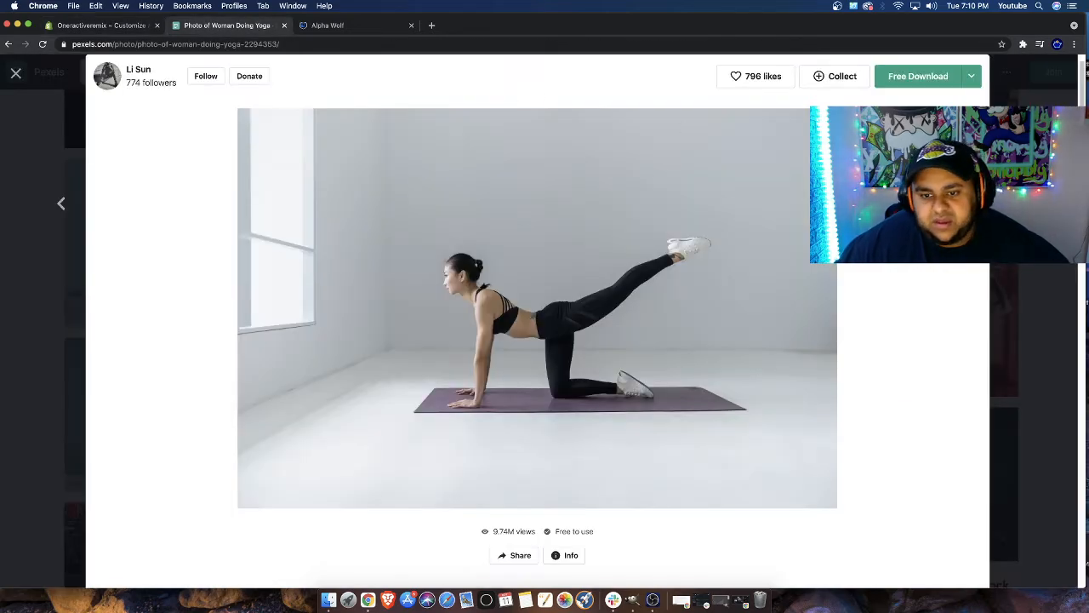
key(Escape)
scroll(581, 410, down, 5)
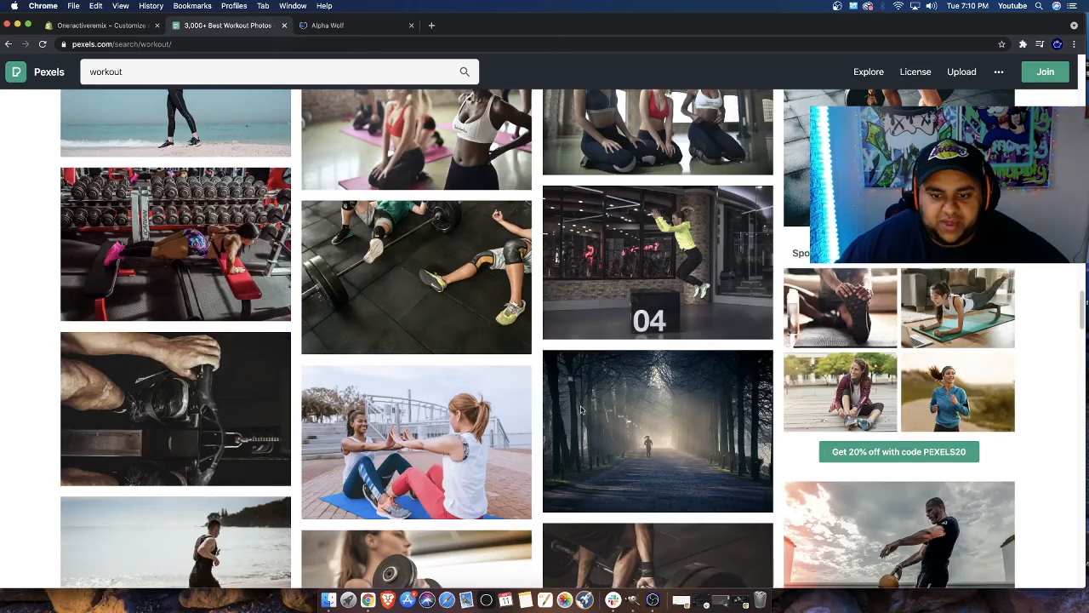
scroll(582, 411, down, 3)
click(662, 228)
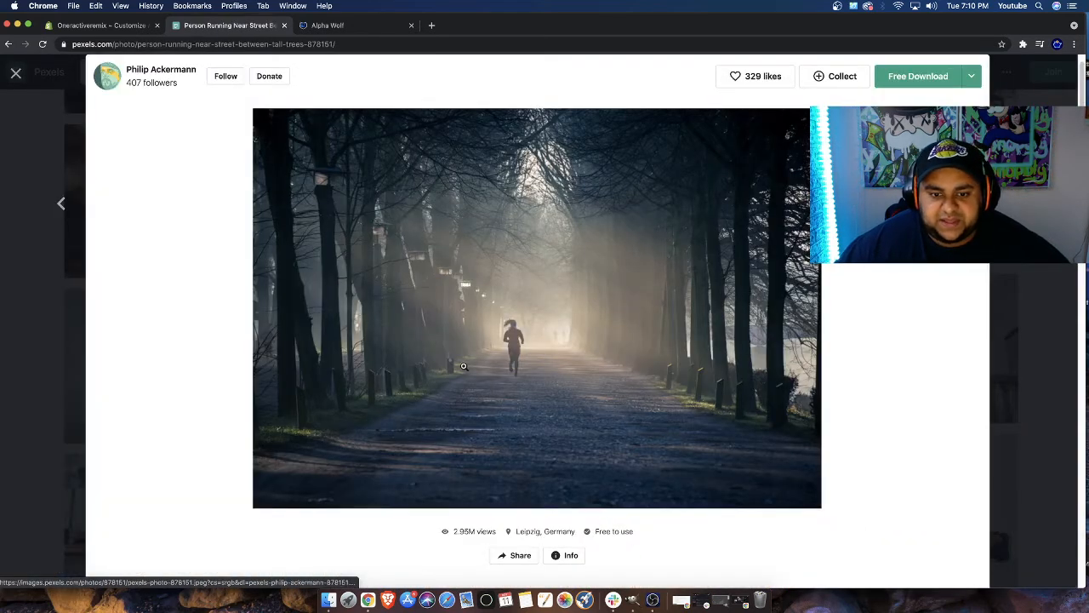
click(971, 75)
click(892, 277)
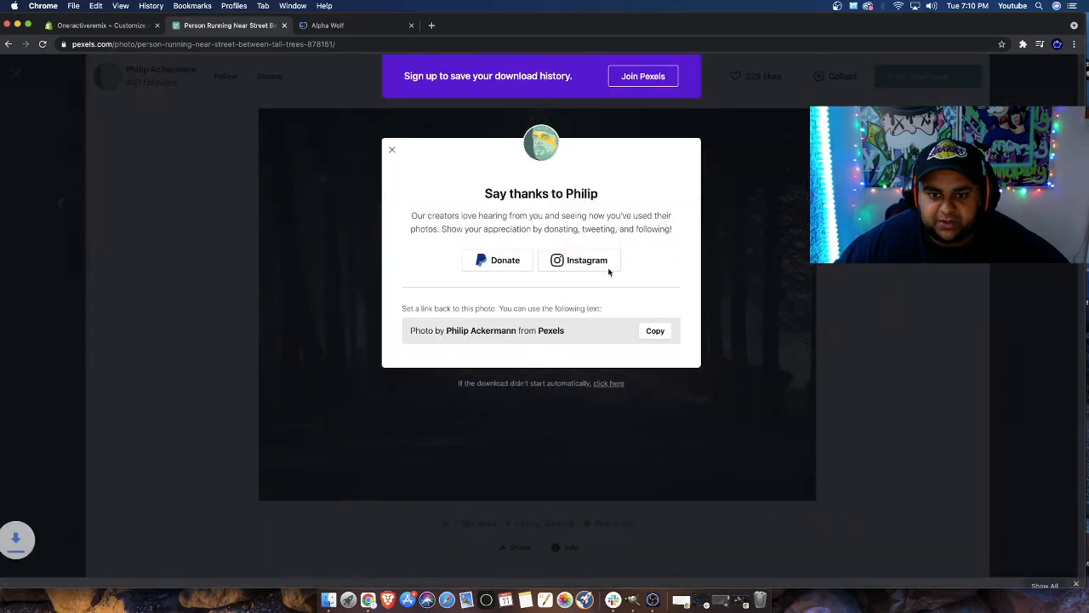
Return to the Shopify theme editor, upload the downloaded running photo and set it as the Posts banner image
click(117, 28)
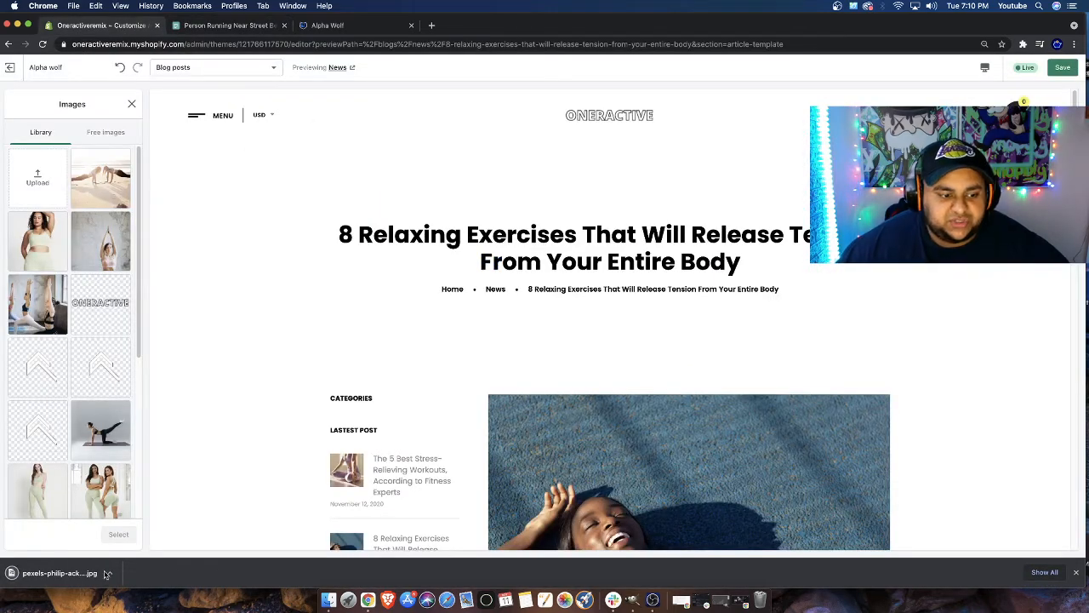
drag(59, 572, 38, 180)
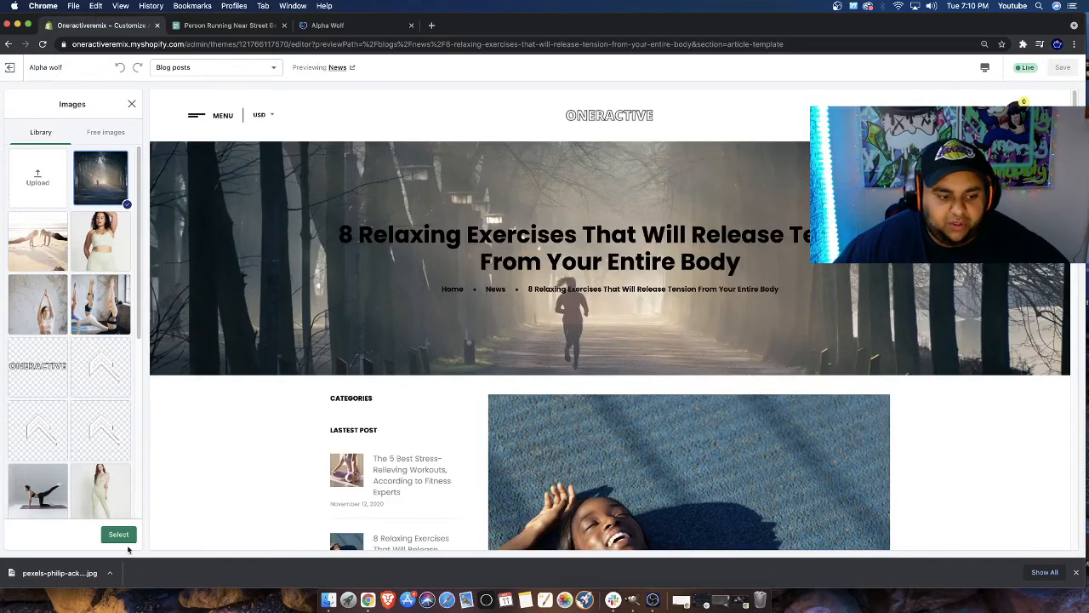
click(119, 534)
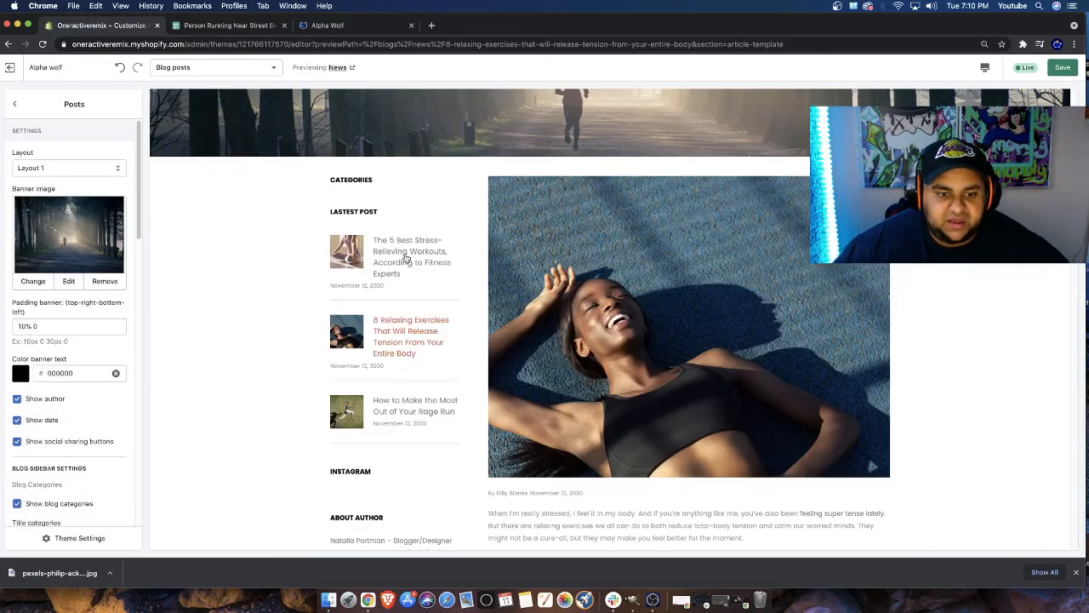
Open "The 5 Best Stress-Relieving Workouts" post from the latest posts and review its banner, sidebar and article
click(406, 256)
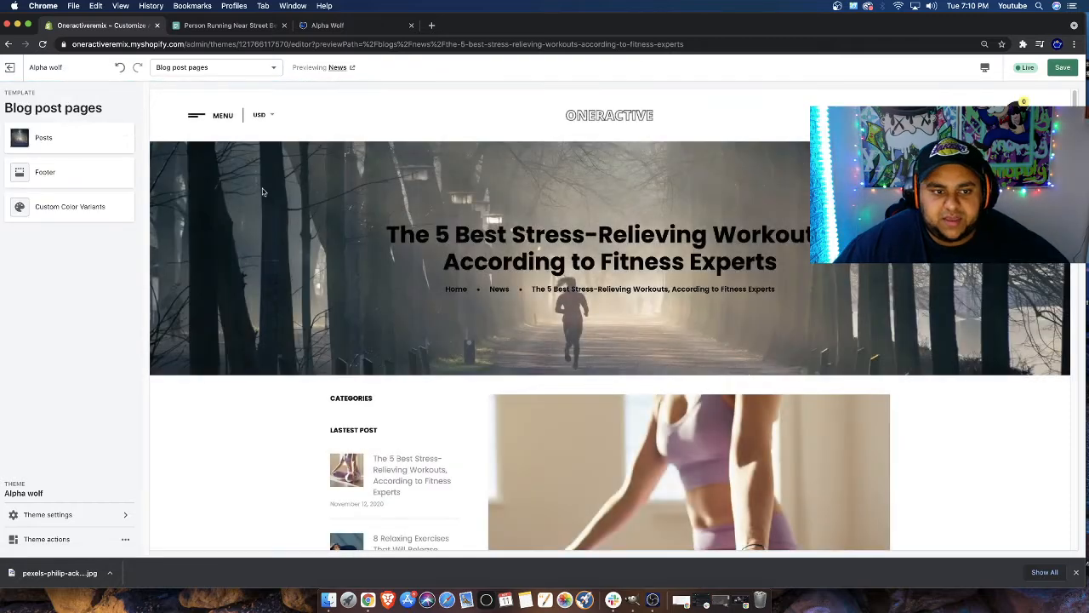
scroll(517, 197, down, 5)
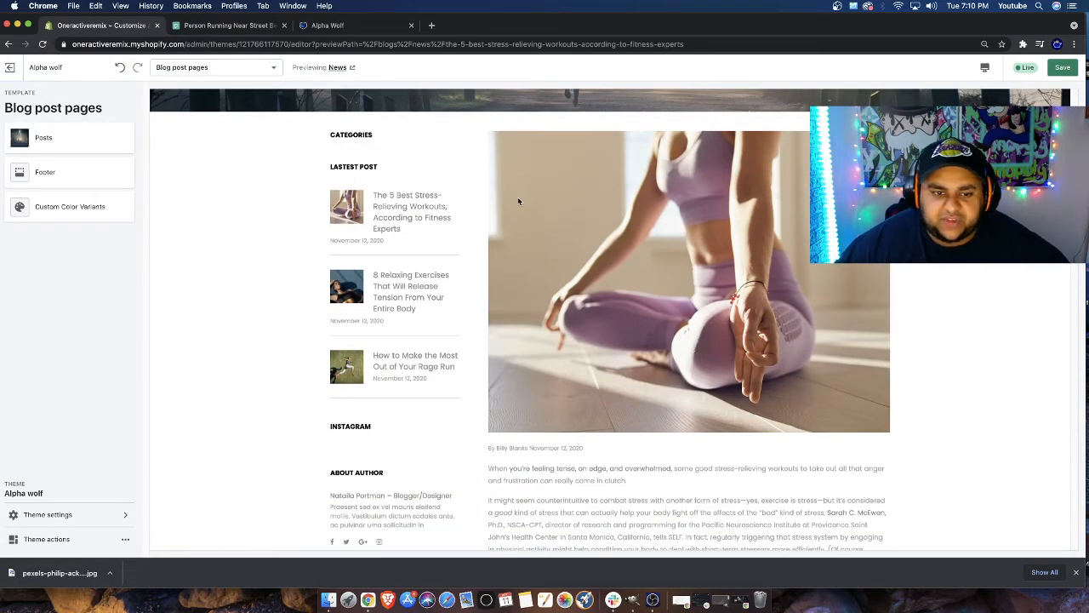
scroll(517, 201, down, 4)
scroll(503, 202, down, 1)
scroll(504, 204, up, 4)
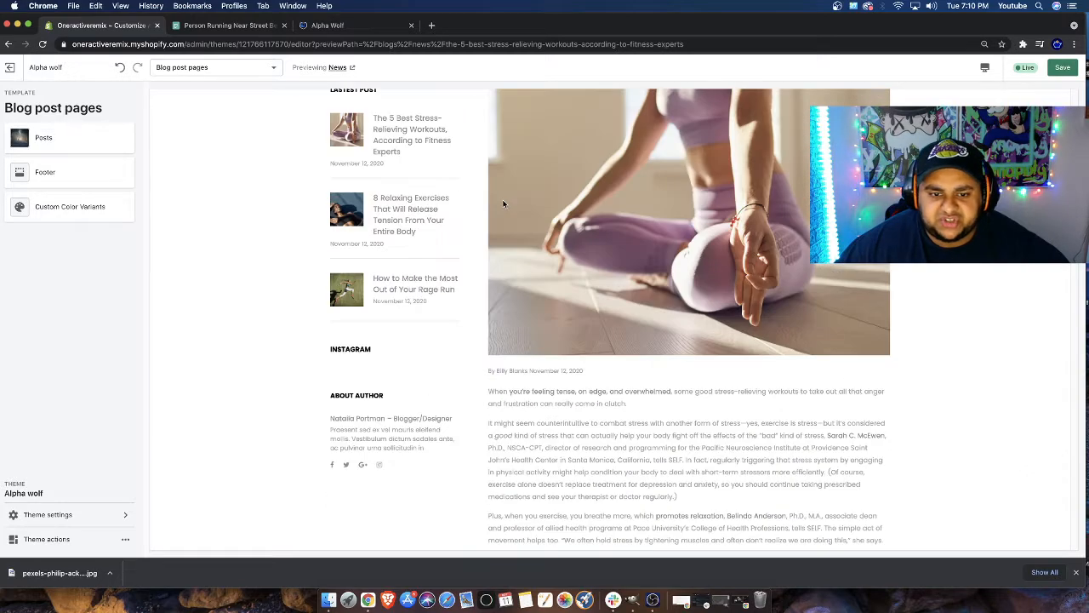
scroll(503, 203, up, 4)
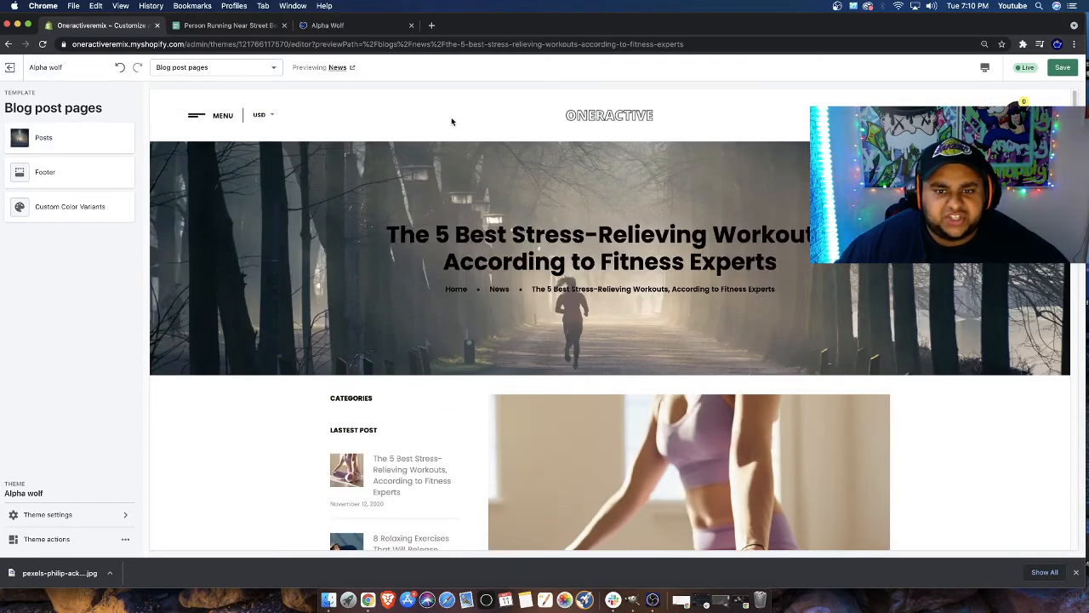
scroll(256, 168, down, 1)
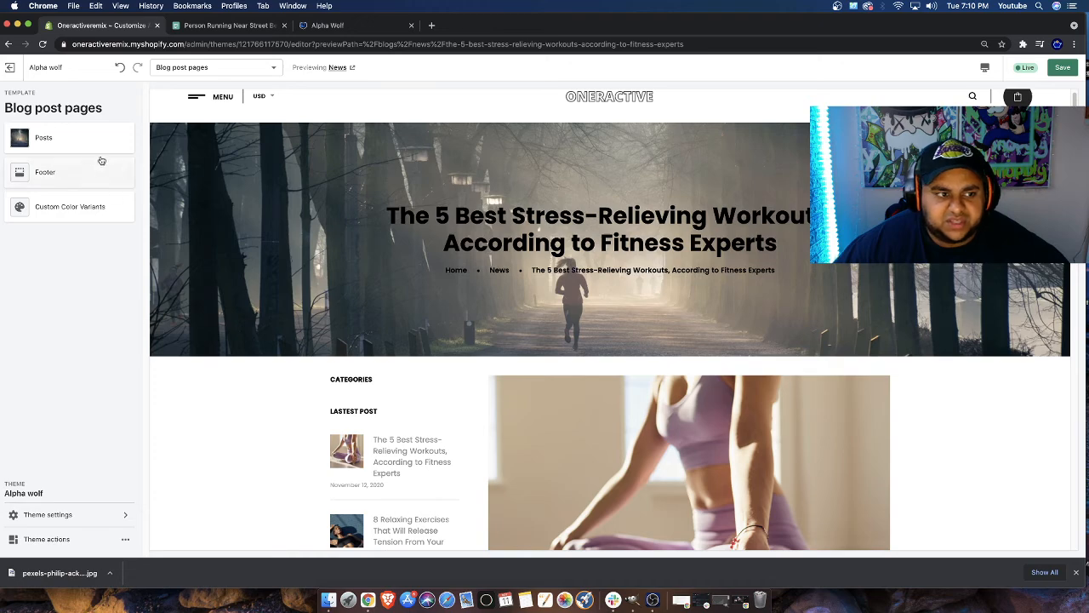
Try Layout 2 for the blog Posts section and review the article in the preview
click(51, 138)
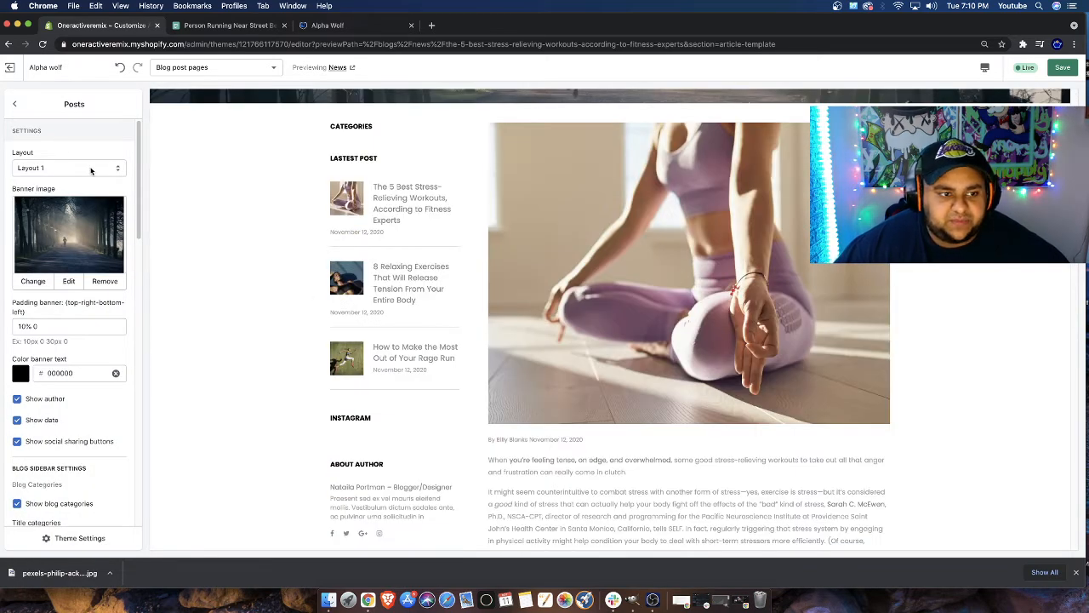
click(91, 170)
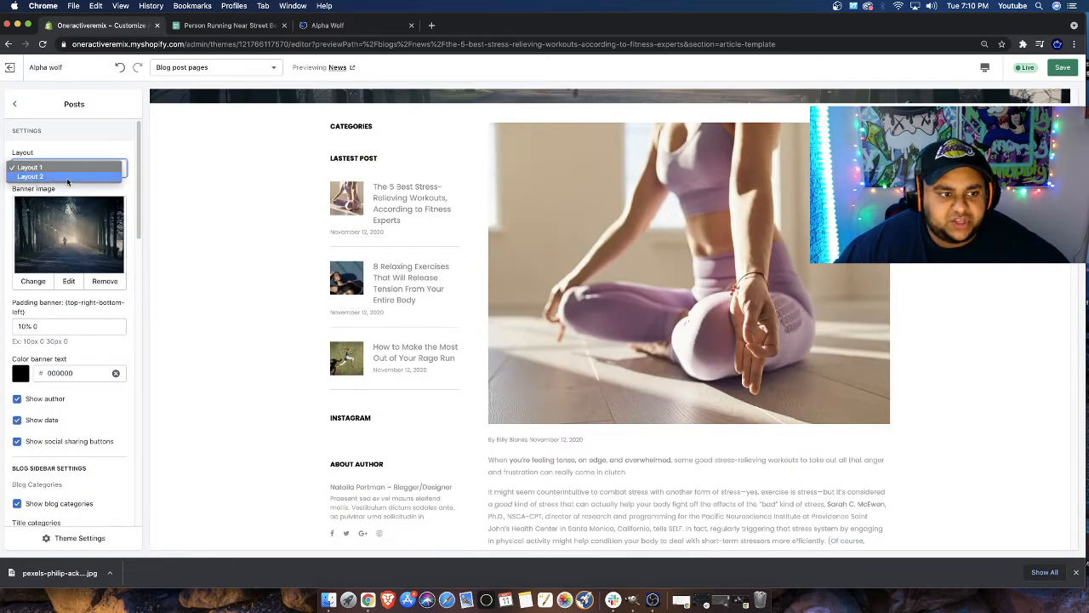
click(70, 180)
scroll(544, 255, down, 20)
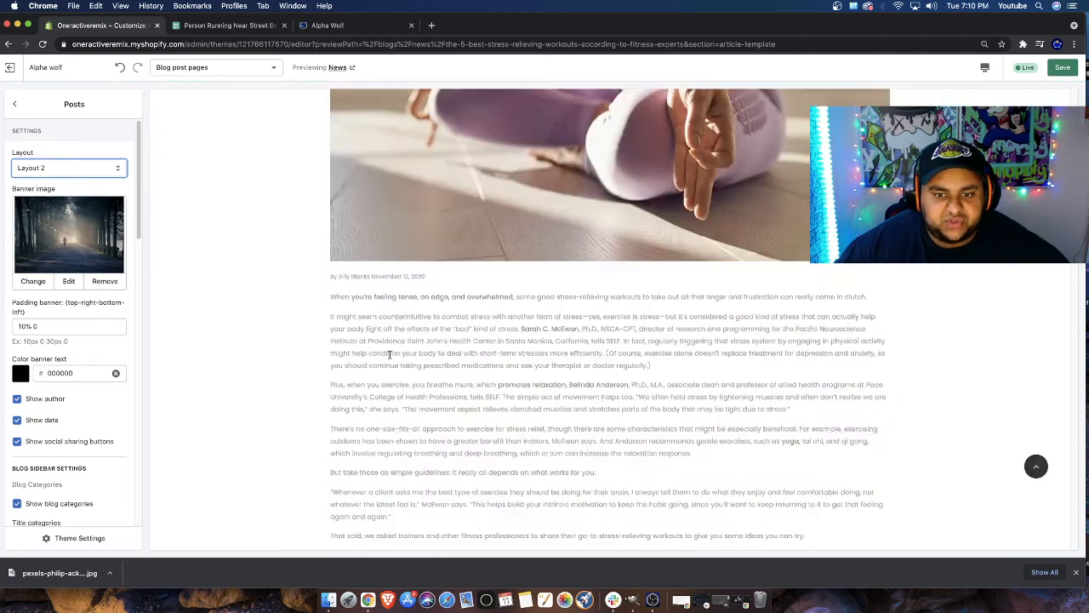
scroll(544, 281, up, 20)
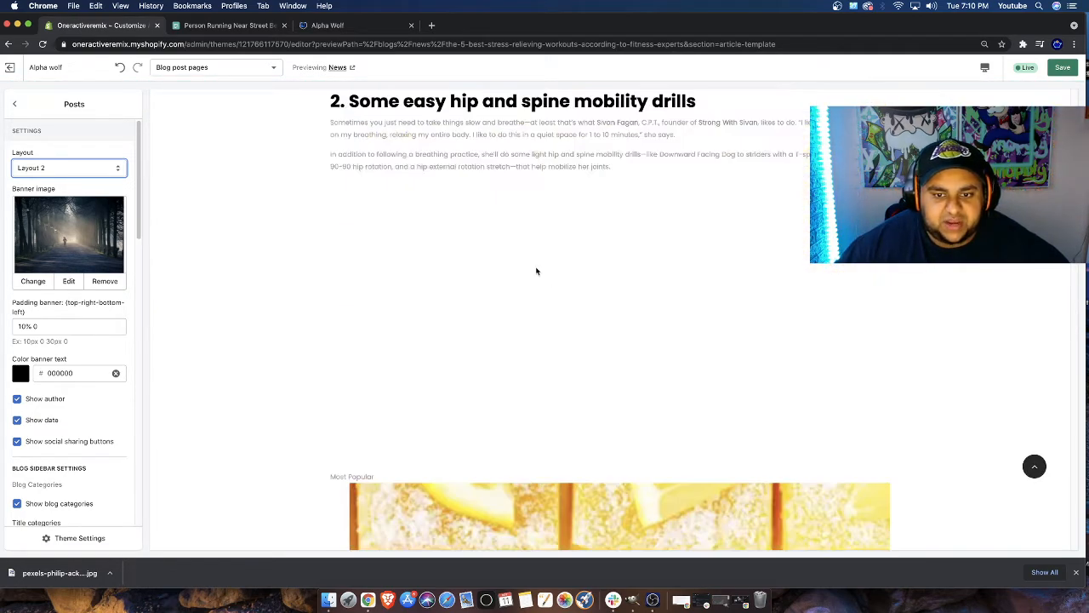
Set the blog Posts section back to Layout 1 and examine the article content in the preview
click(29, 170)
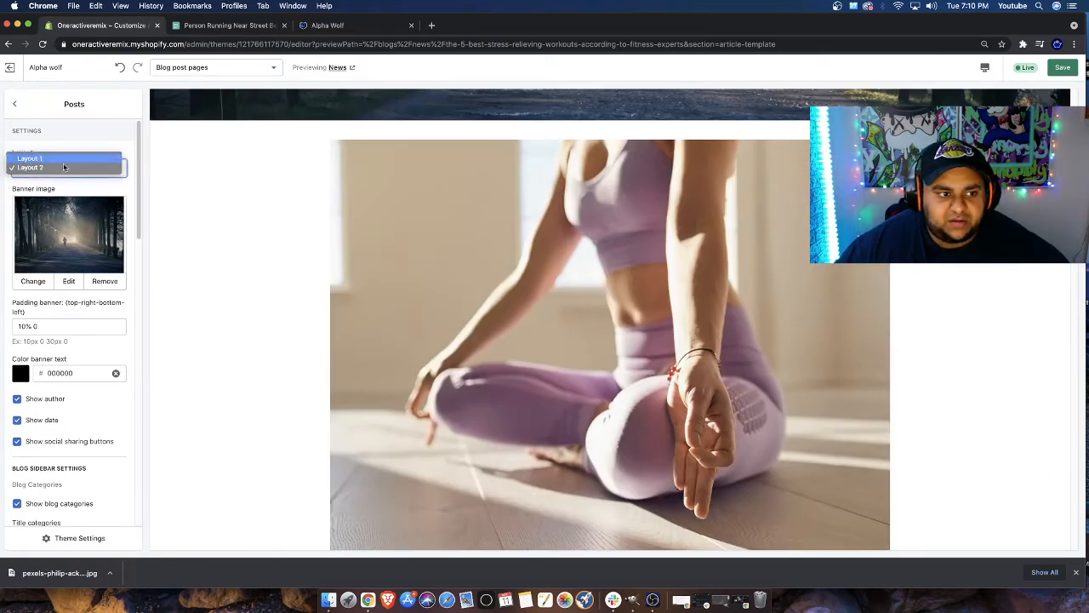
click(29, 158)
scroll(527, 260, down, 5)
scroll(545, 257, down, 6)
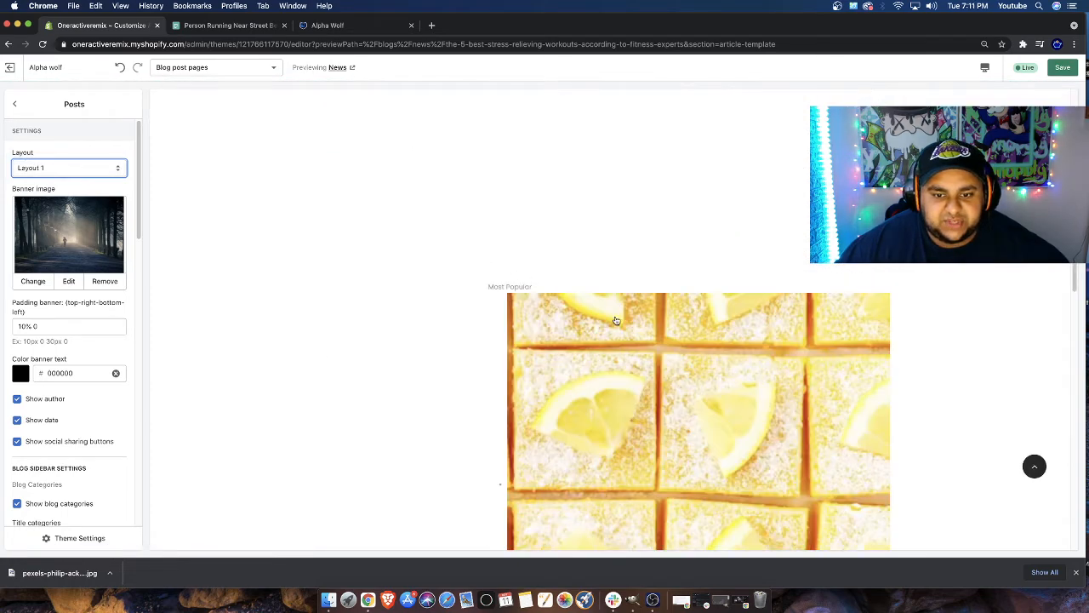
scroll(662, 263, down, 5)
scroll(656, 255, up, 8)
scroll(636, 241, down, 5)
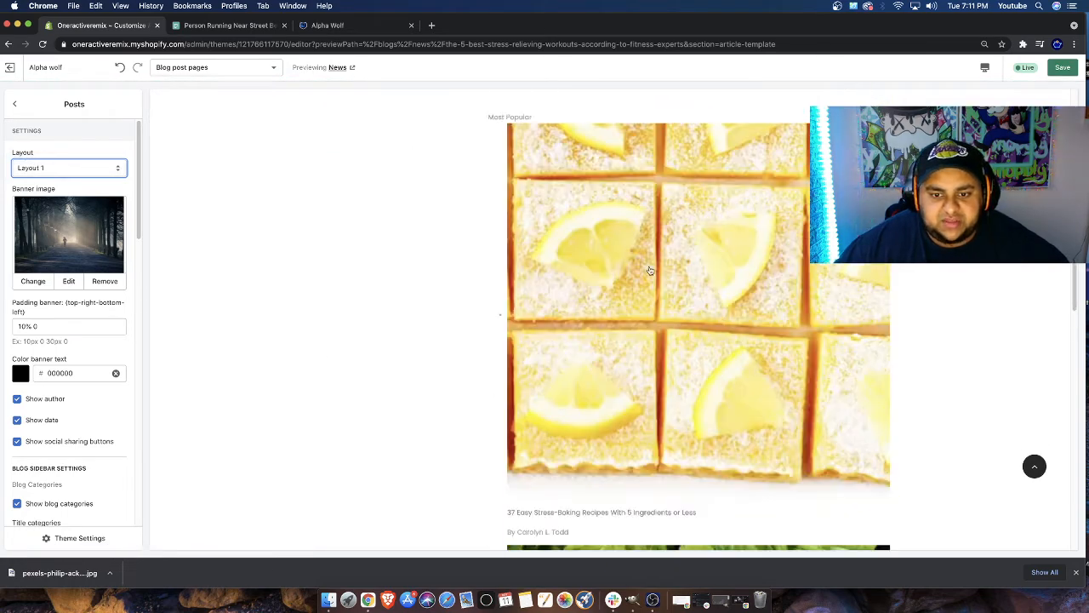
Review the rest of the stress-relieving workouts article and the Posts section's sidebar, Instagram, tag and author settings
scroll(657, 228, up, 1)
scroll(657, 228, up, 10)
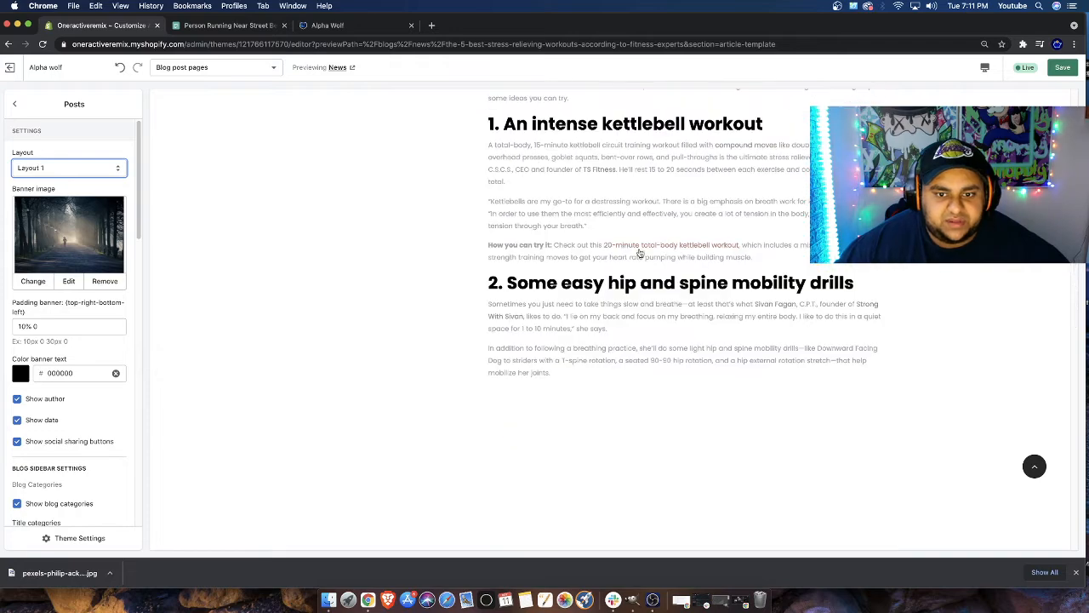
scroll(514, 289, up, 5)
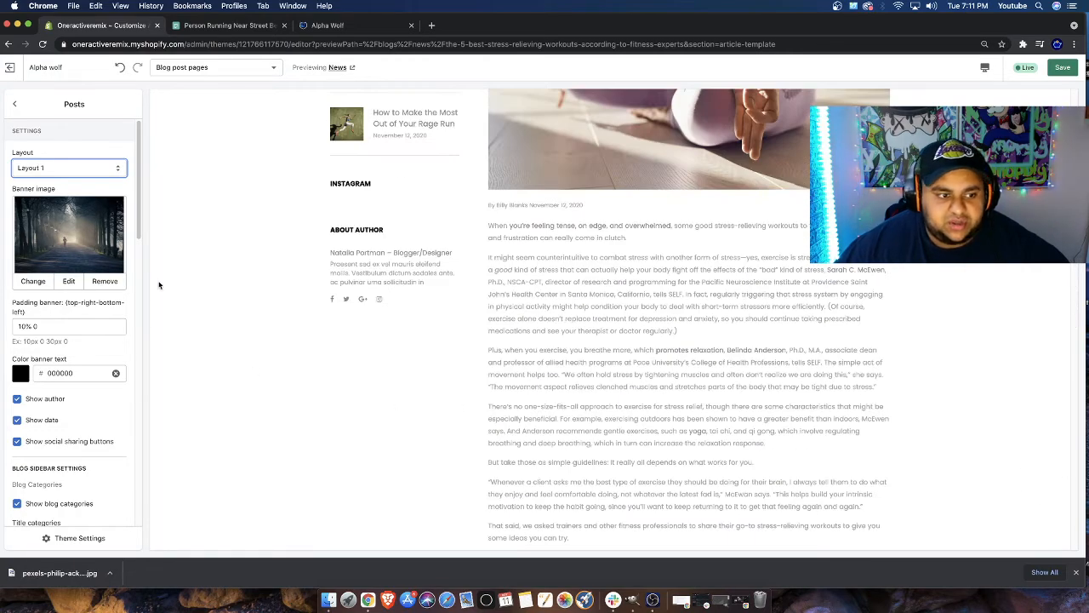
scroll(51, 340, down, 2)
scroll(40, 351, down, 8)
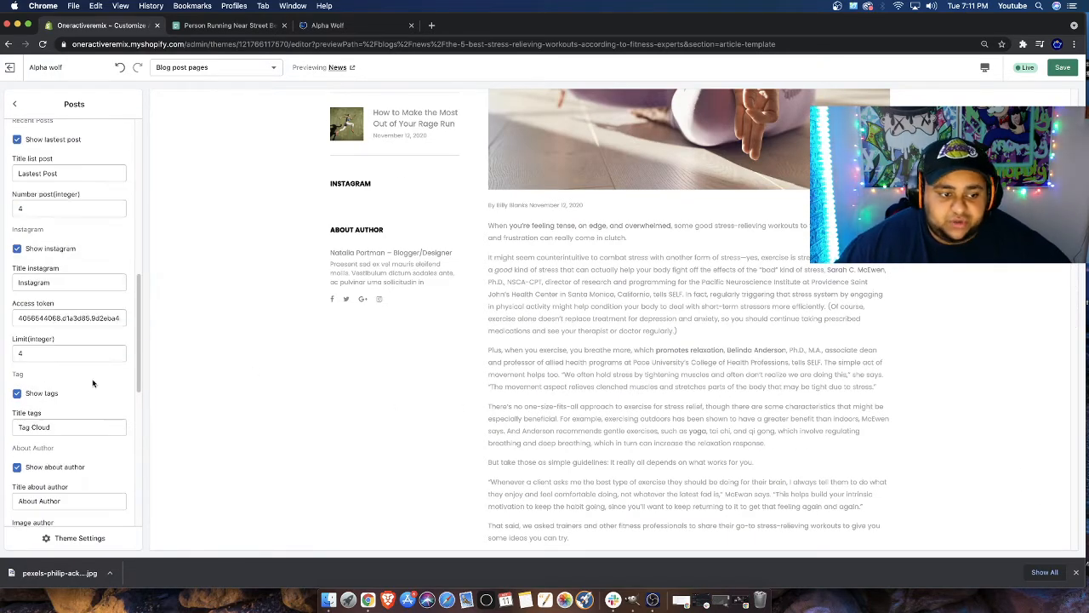
scroll(51, 289, down, 5)
scroll(23, 176, up, 2)
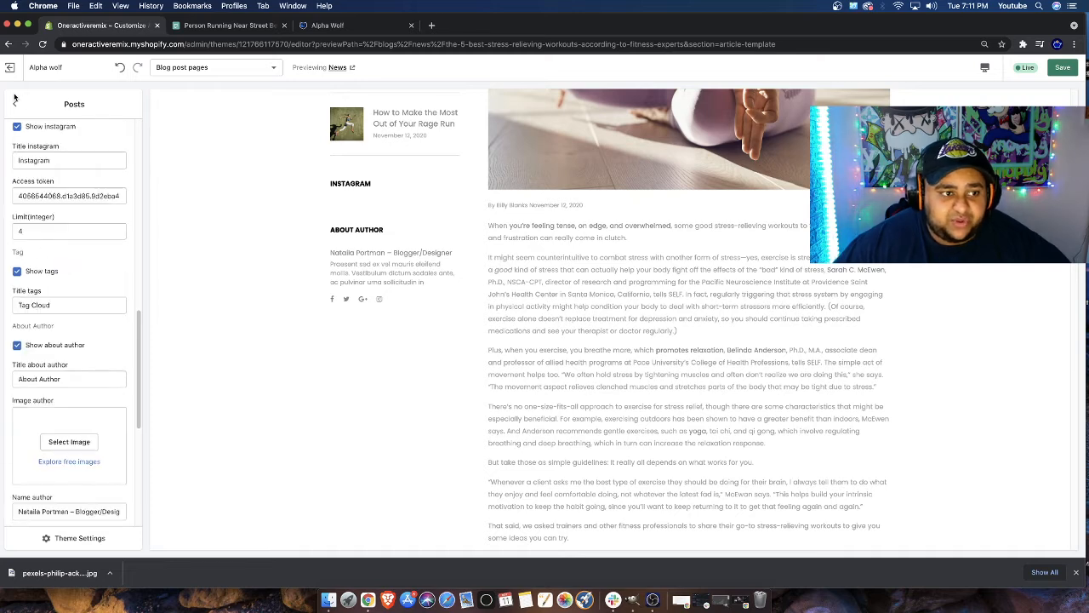
Switch from the blog post template to the Home page and test the View All Products link under New Arrivals
click(15, 104)
click(195, 73)
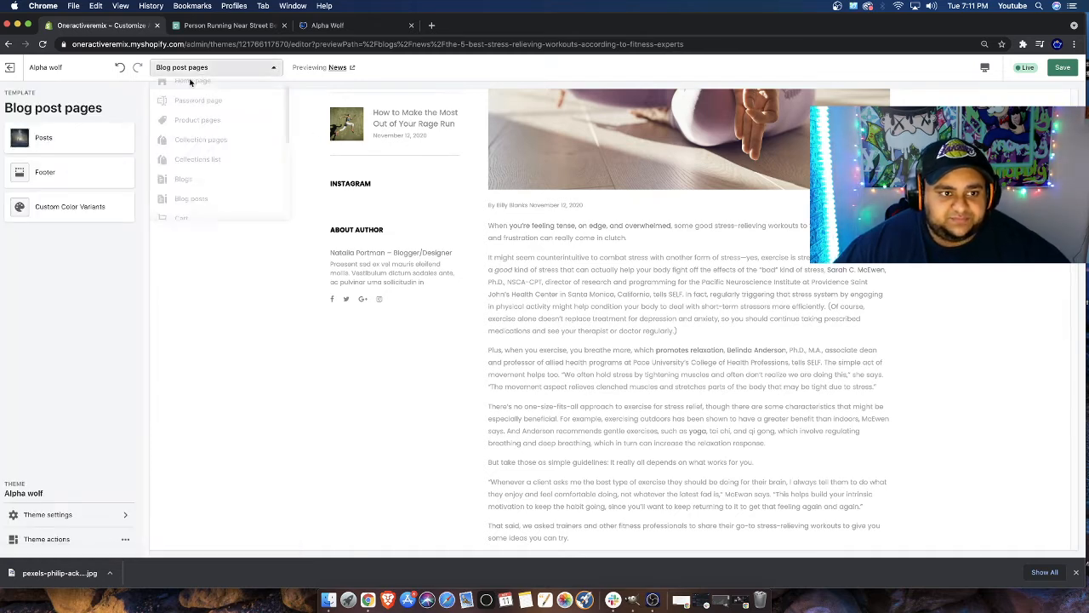
click(190, 92)
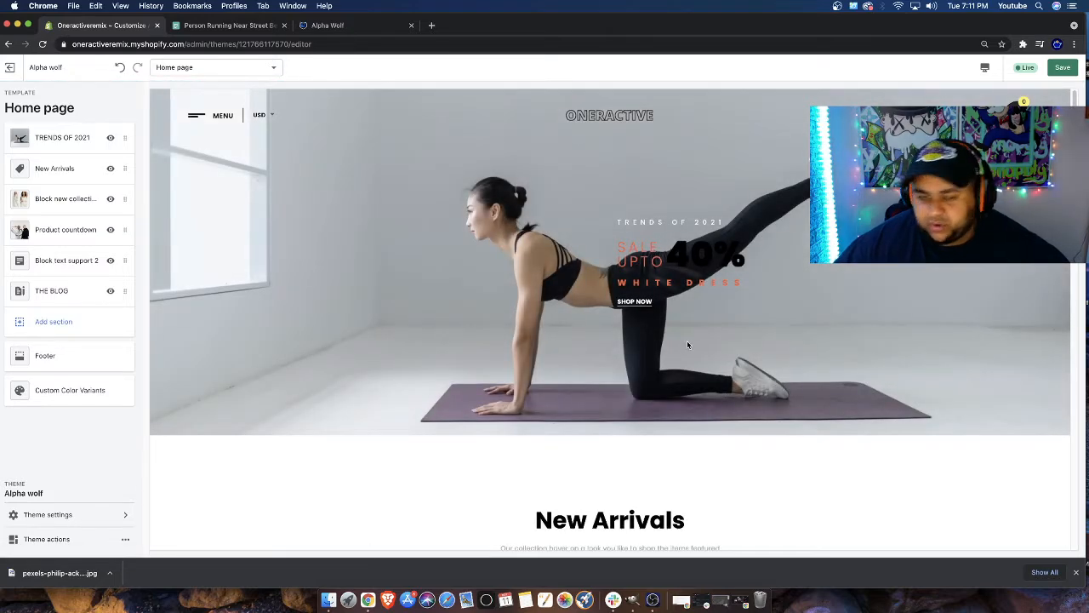
scroll(686, 340, down, 10)
scroll(673, 325, down, 3)
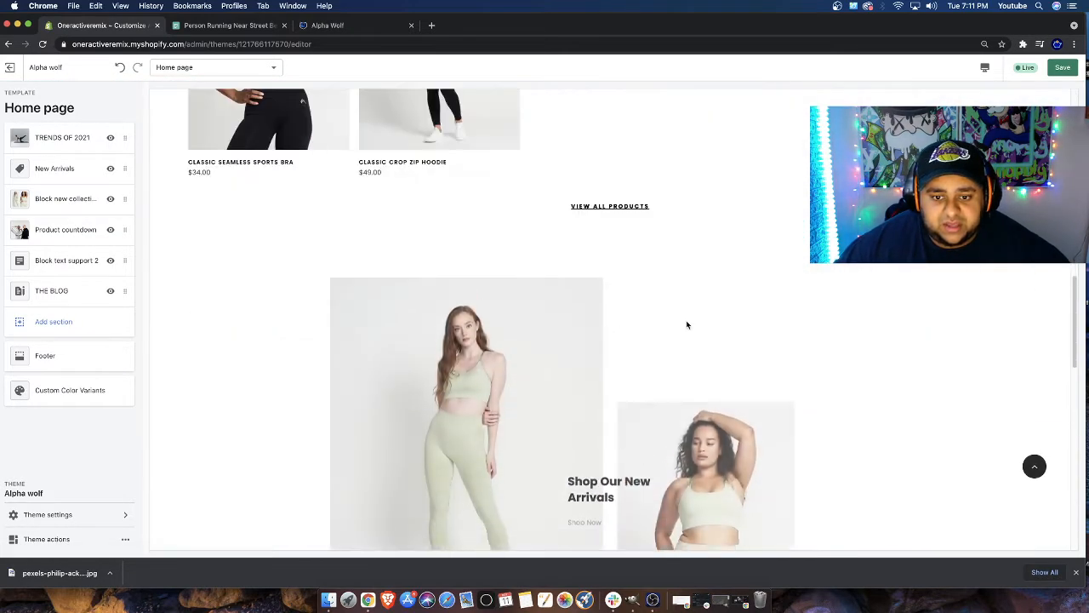
click(622, 206)
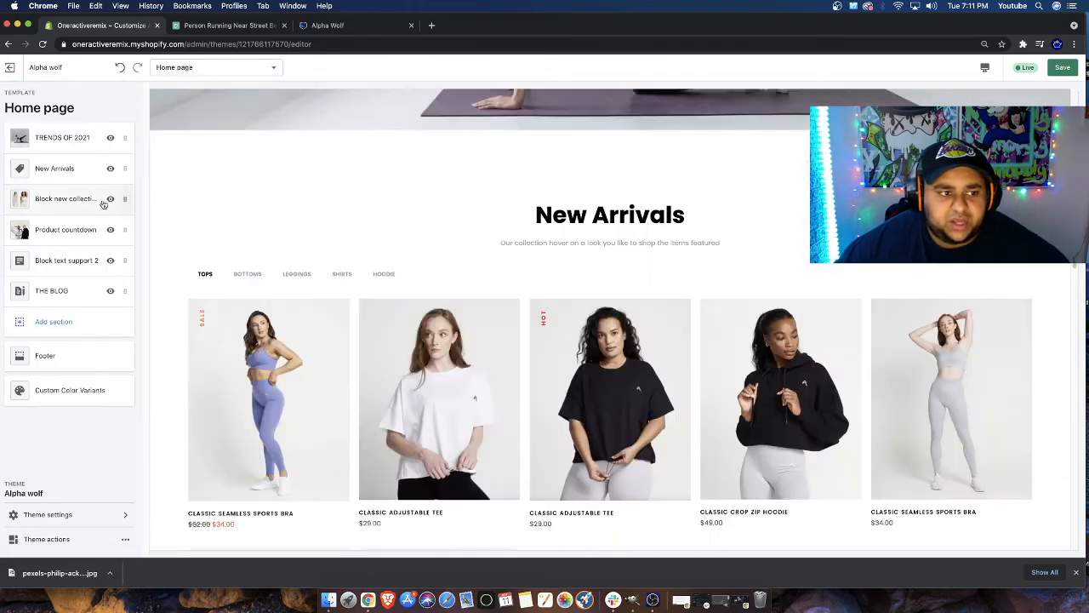
Open the New Arrivals section settings and set its View products link to All collections
click(77, 170)
scroll(93, 372, down, 3)
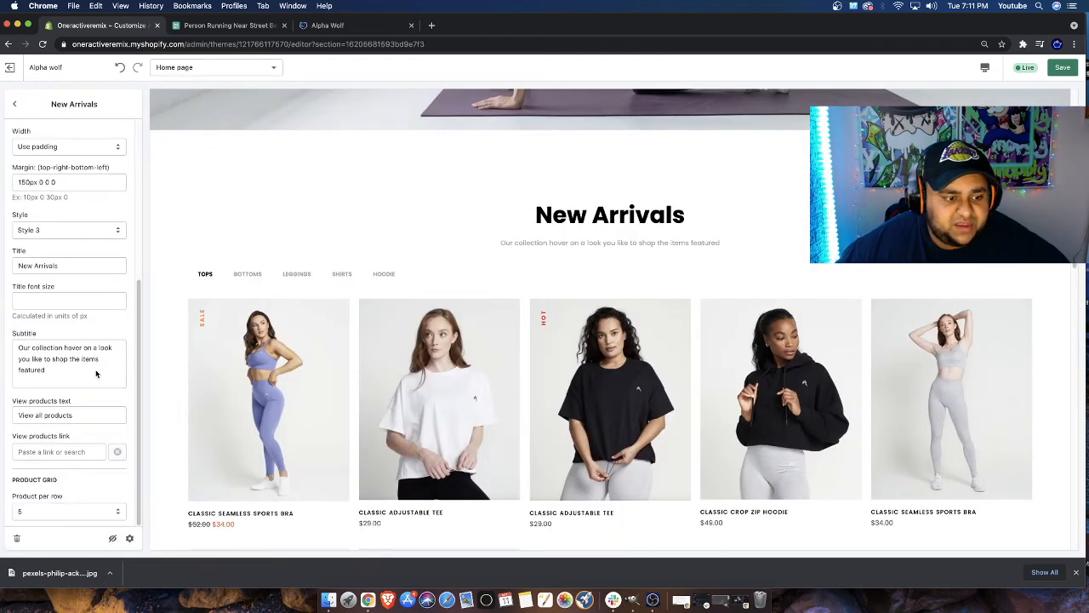
click(60, 452)
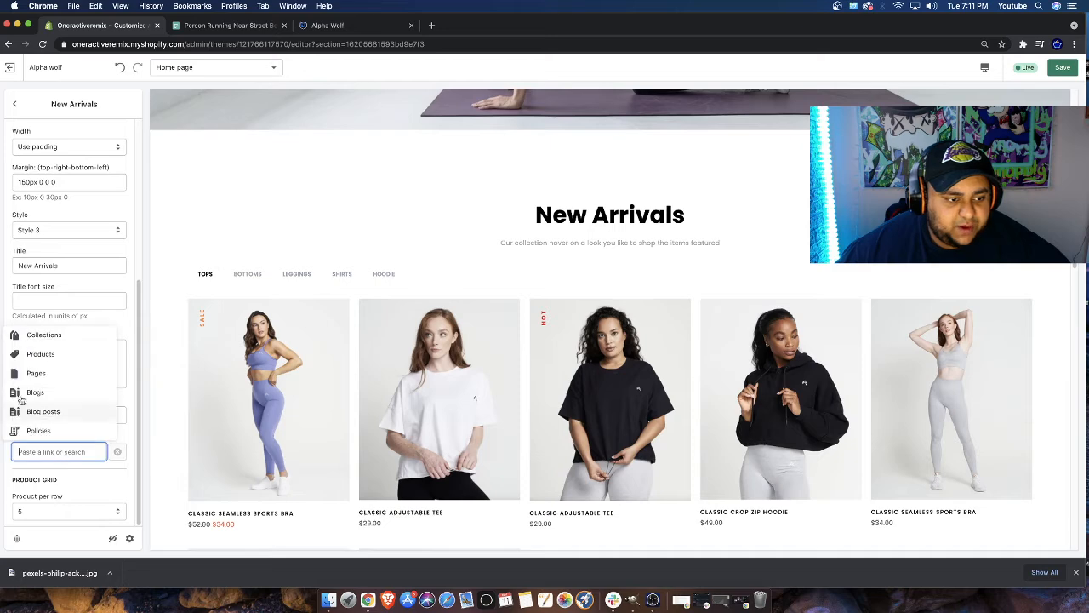
click(41, 332)
click(47, 329)
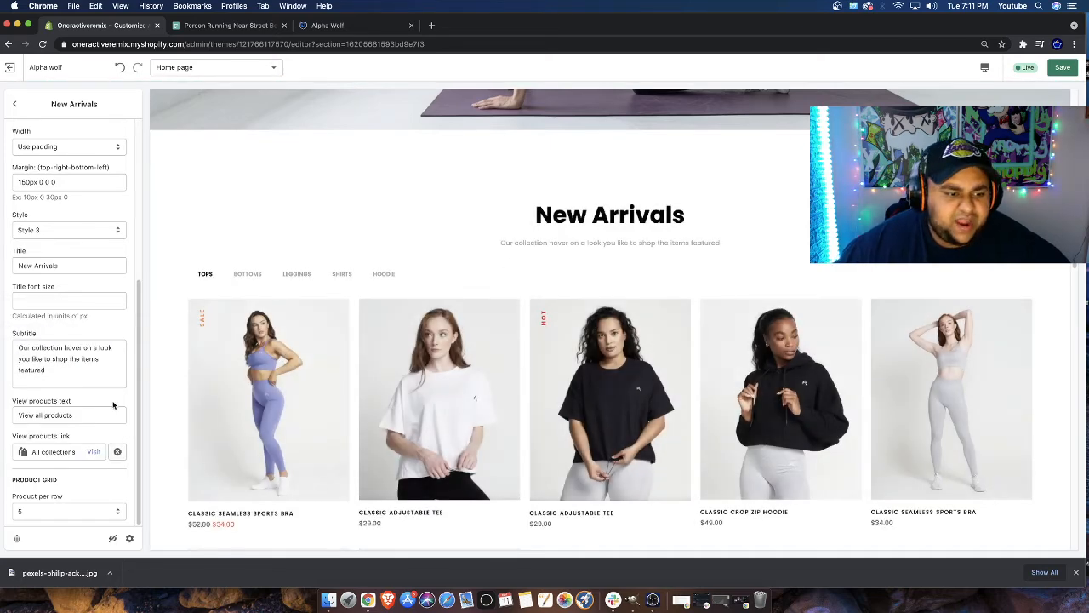
Replace the New Arrivals View products link with All Products and save the theme
click(117, 452)
click(25, 451)
click(36, 352)
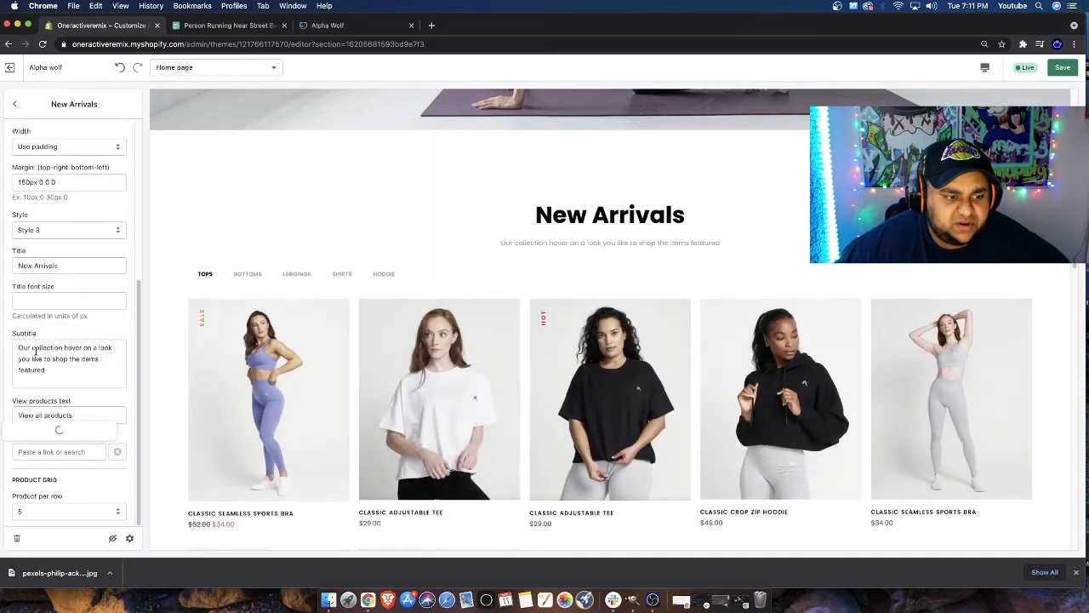
click(51, 327)
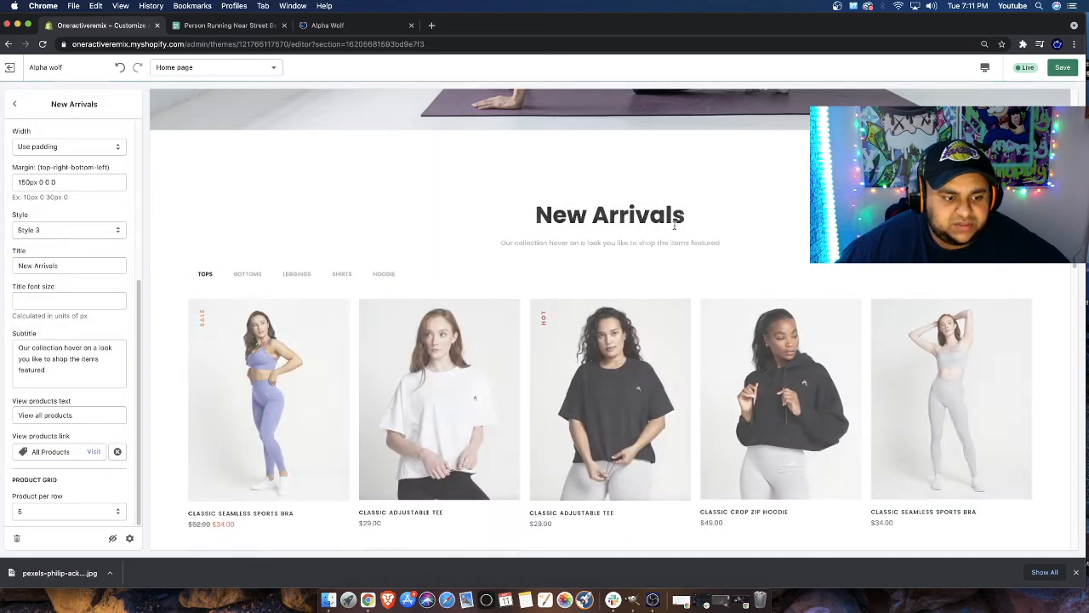
click(1063, 67)
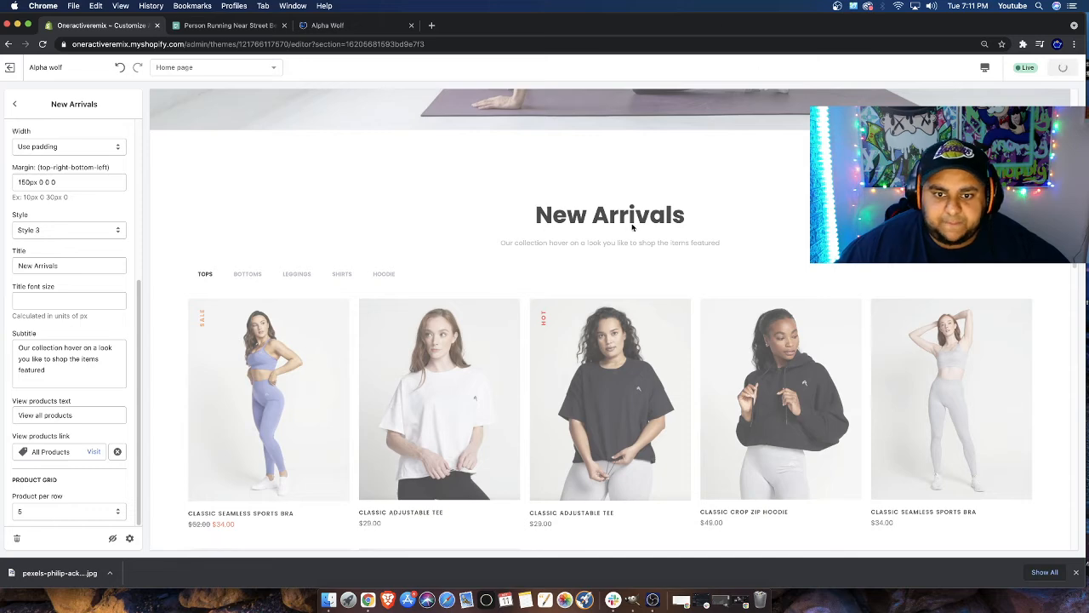
Follow the View All Products link in the preview and review the Products collection page's sidebar and product grid
scroll(632, 226, down, 1)
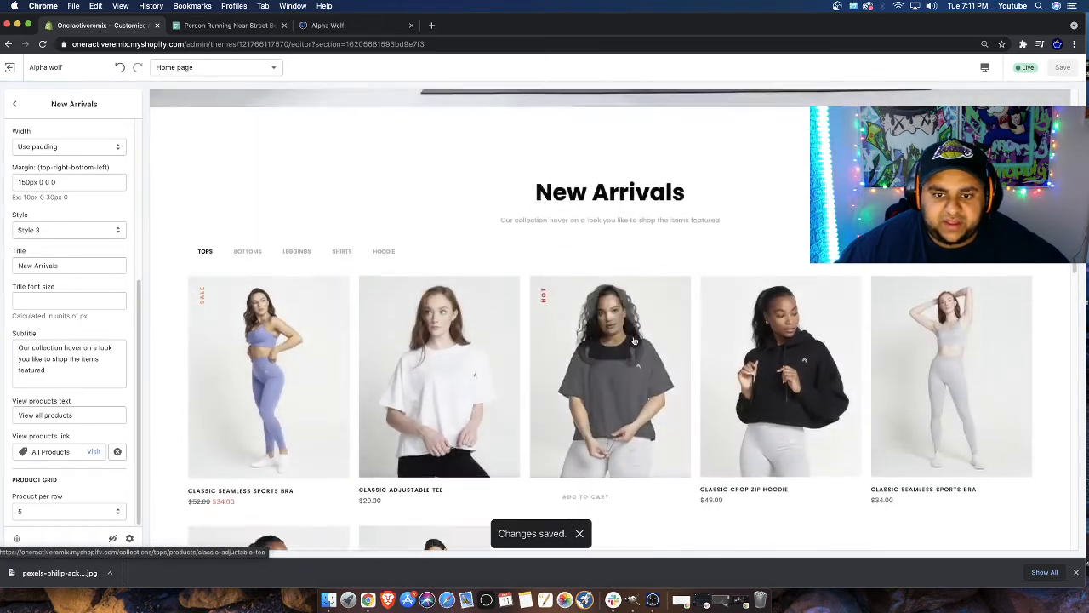
scroll(625, 383, down, 5)
click(612, 453)
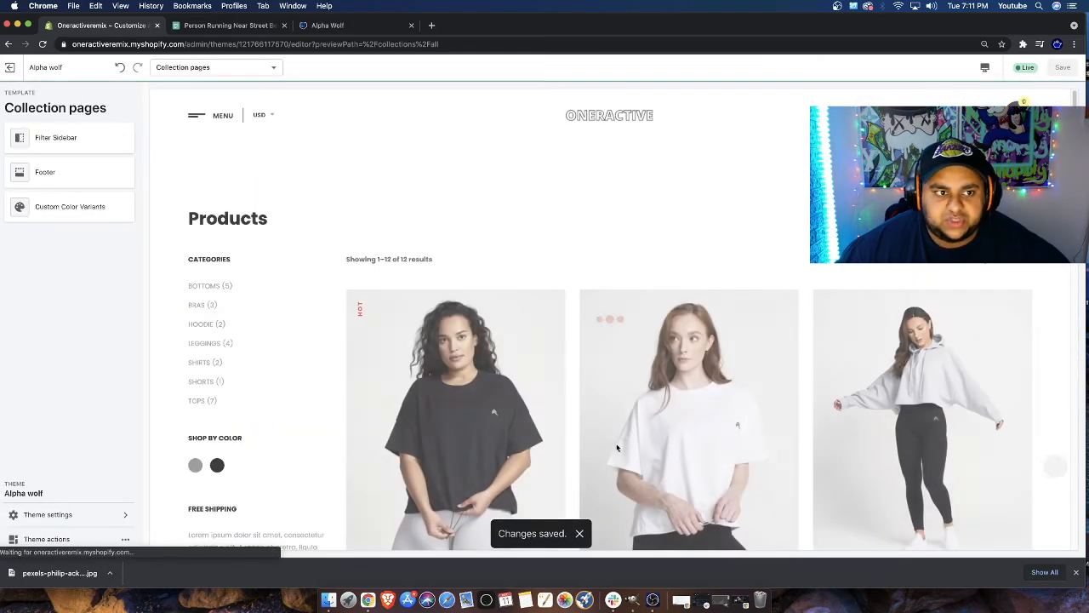
scroll(588, 177, down, 3)
scroll(433, 394, down, 4)
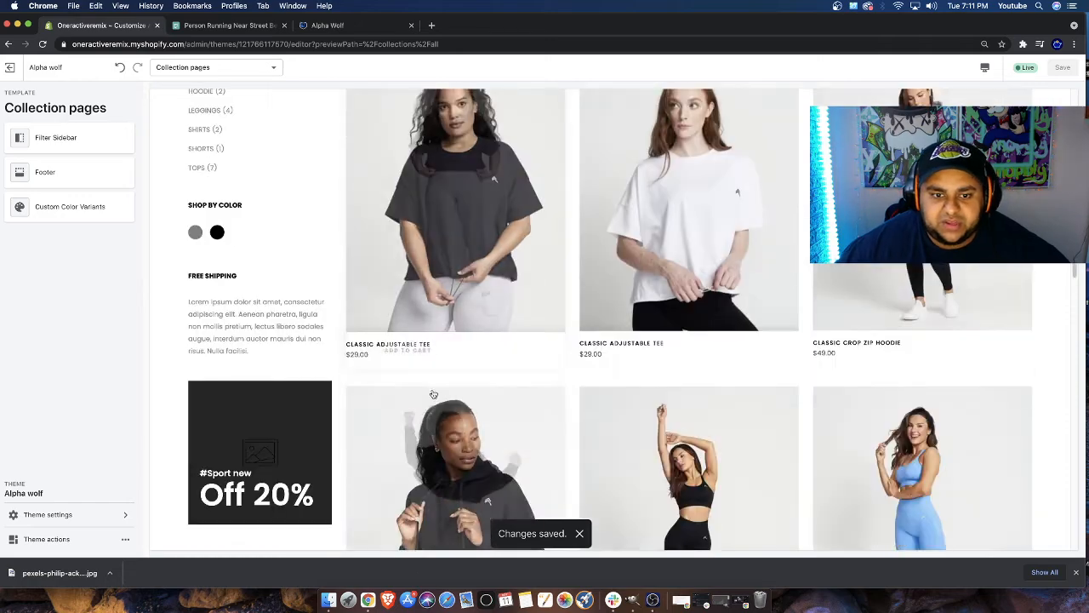
scroll(433, 394, down, 5)
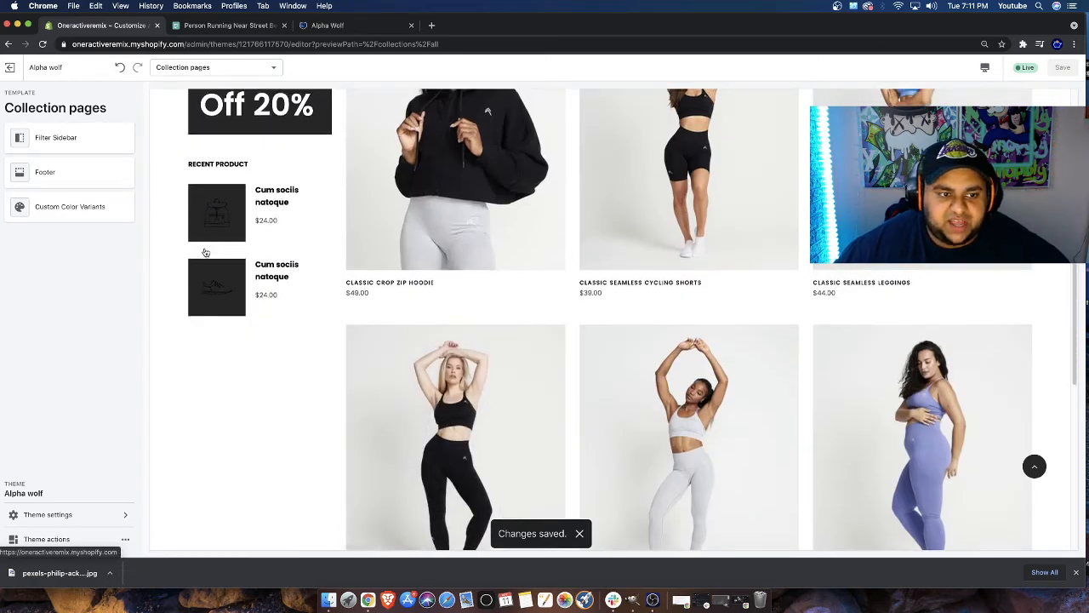
scroll(205, 253, up, 10)
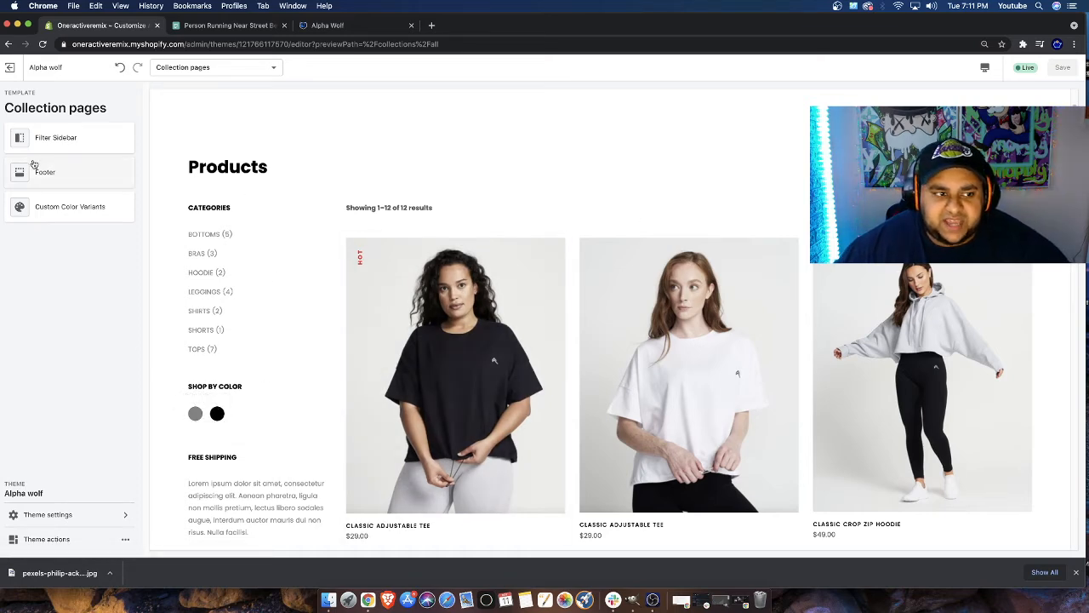
Open the Shop By Color block of the Filter Sidebar and examine its list of color tags
click(57, 143)
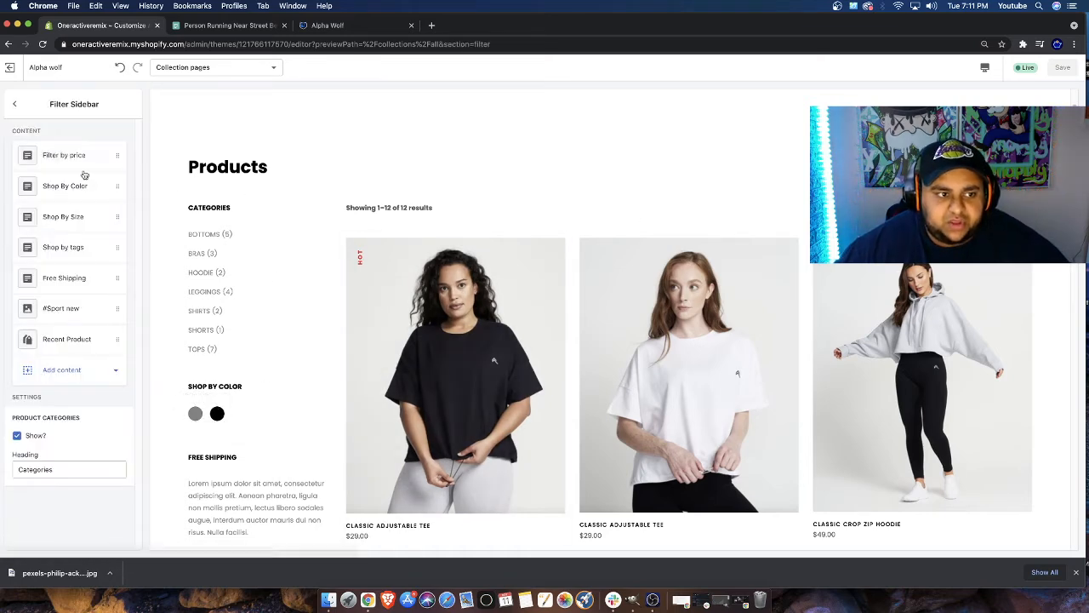
click(74, 187)
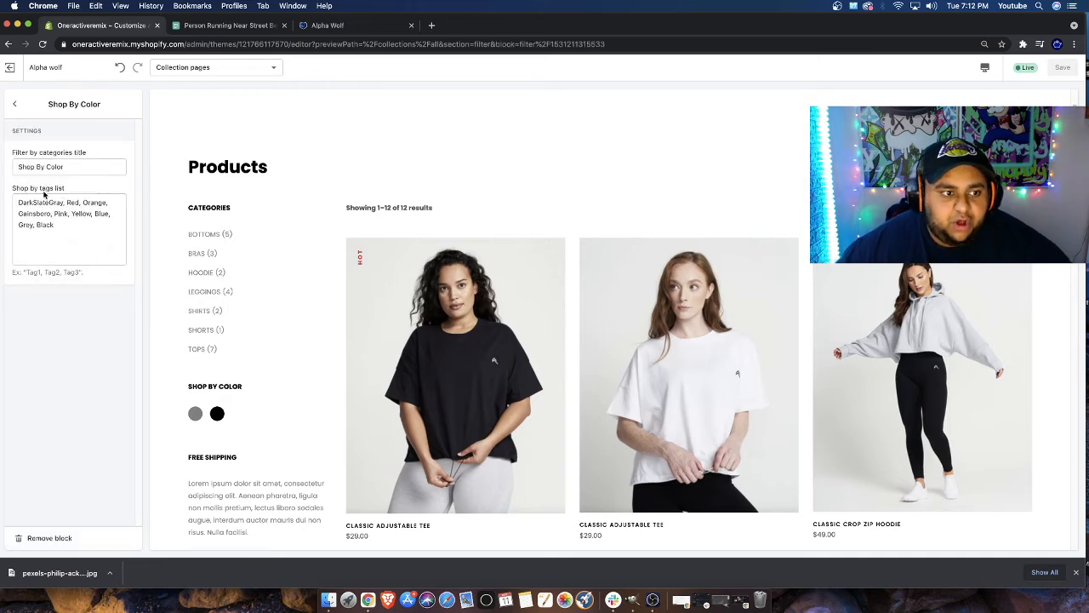
drag(18, 202, 86, 236)
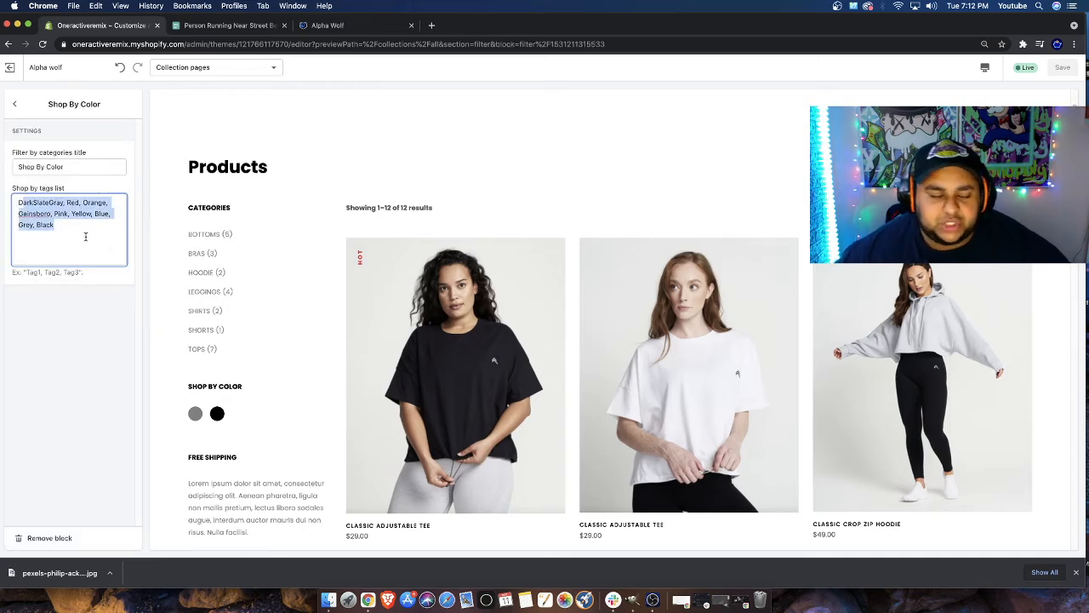
click(85, 237)
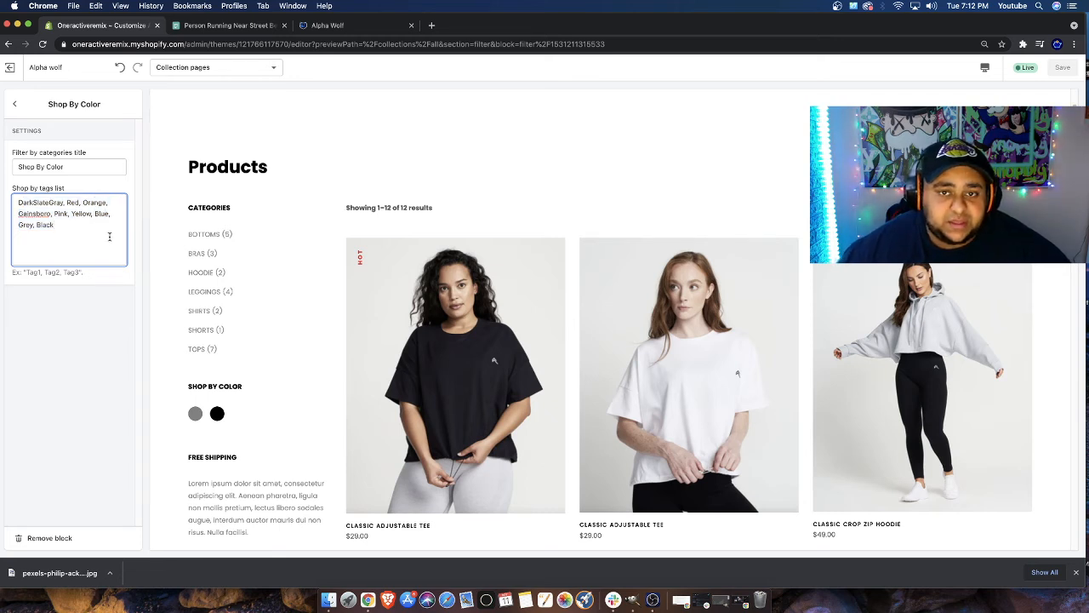
click(495, 165)
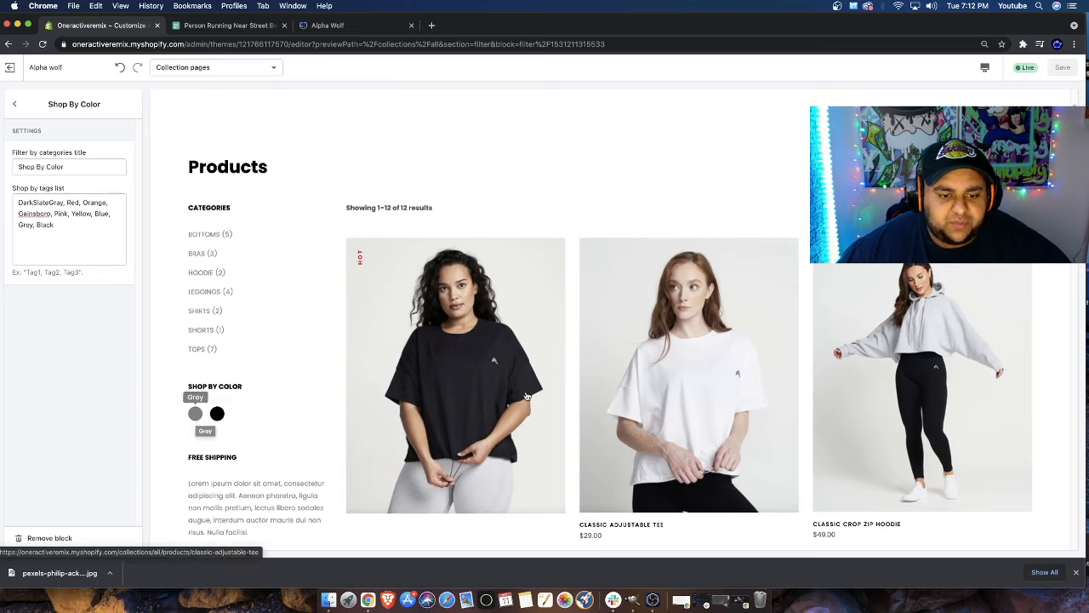
Filter the Products collection by the Grey color in the preview and review the matching items
scroll(510, 291, down, 5)
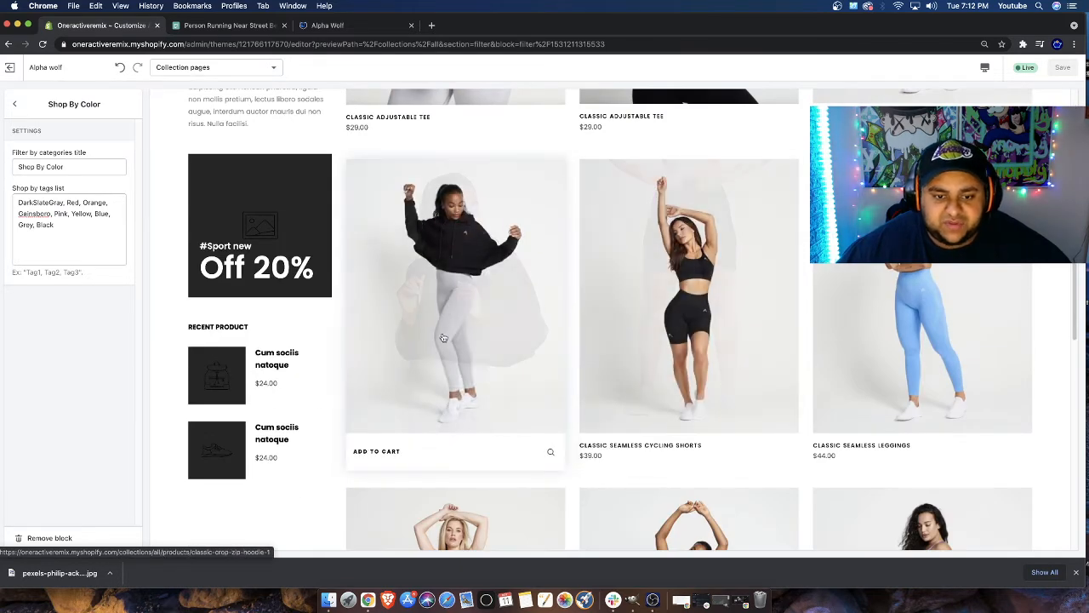
scroll(313, 238, up, 5)
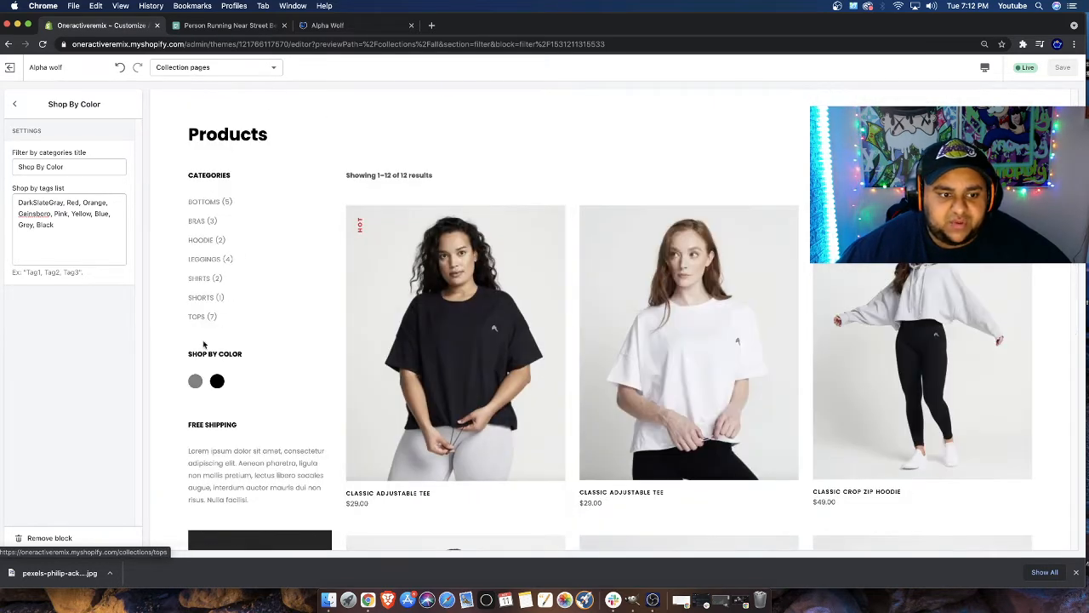
click(194, 381)
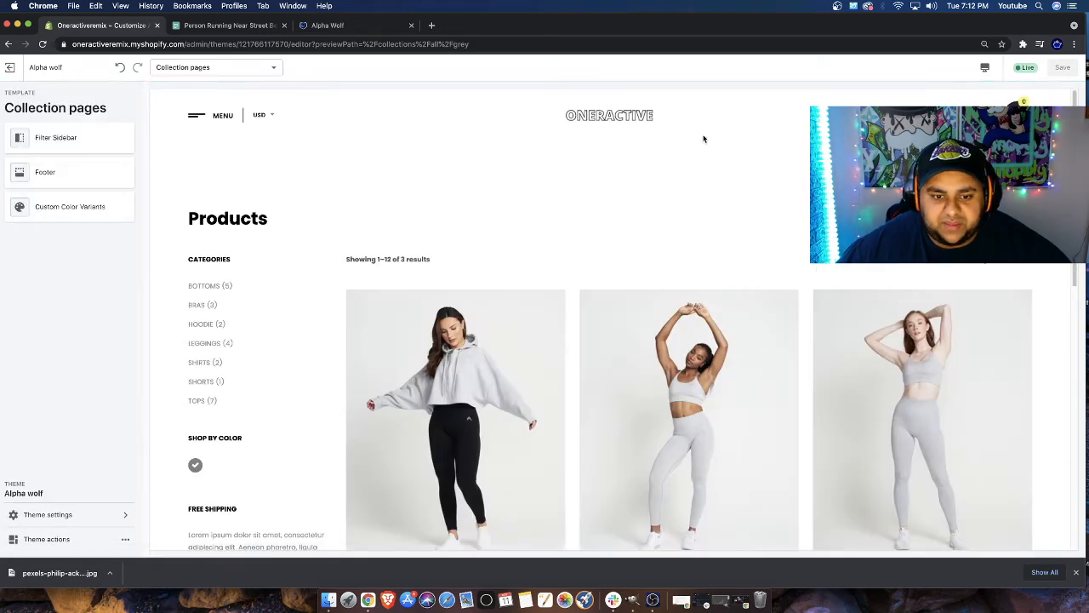
scroll(706, 138, down, 2)
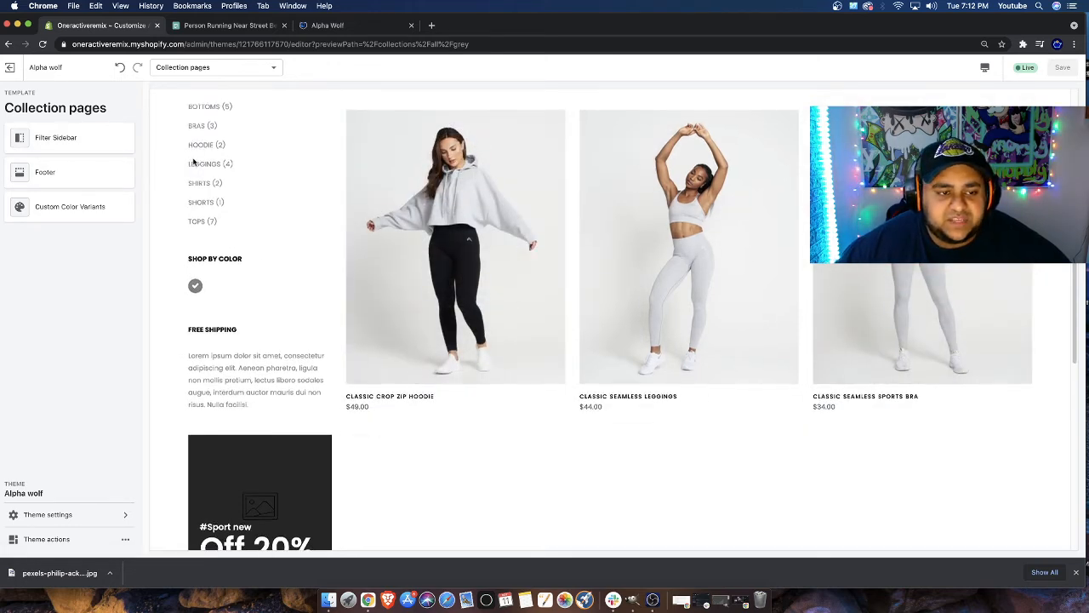
scroll(195, 174, up, 3)
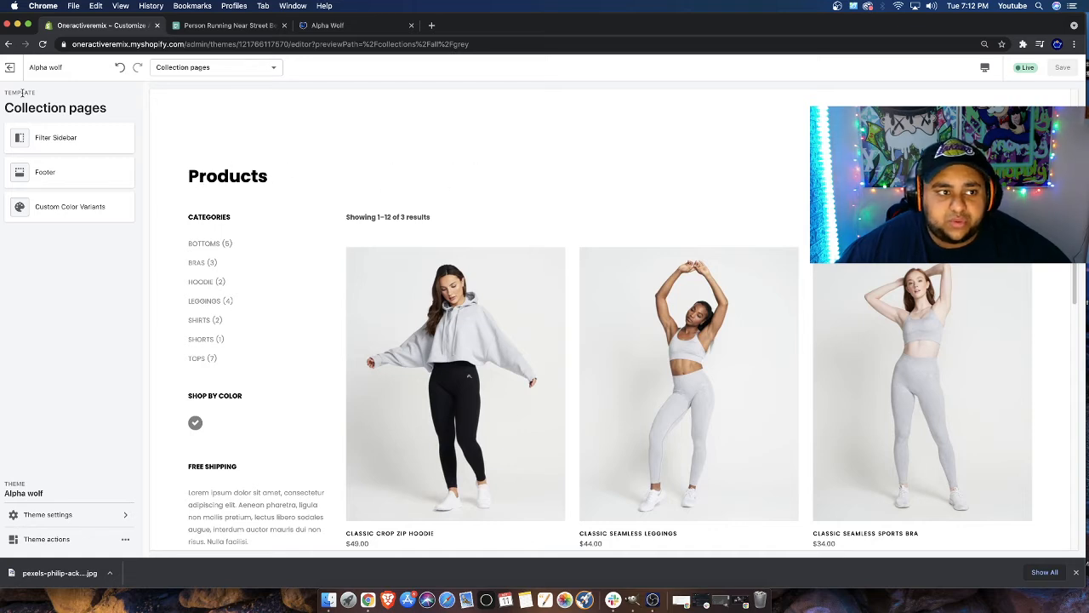
Return to the Home page template and follow the View All Products link to review the unfiltered Products page and its color filters
click(219, 66)
click(193, 93)
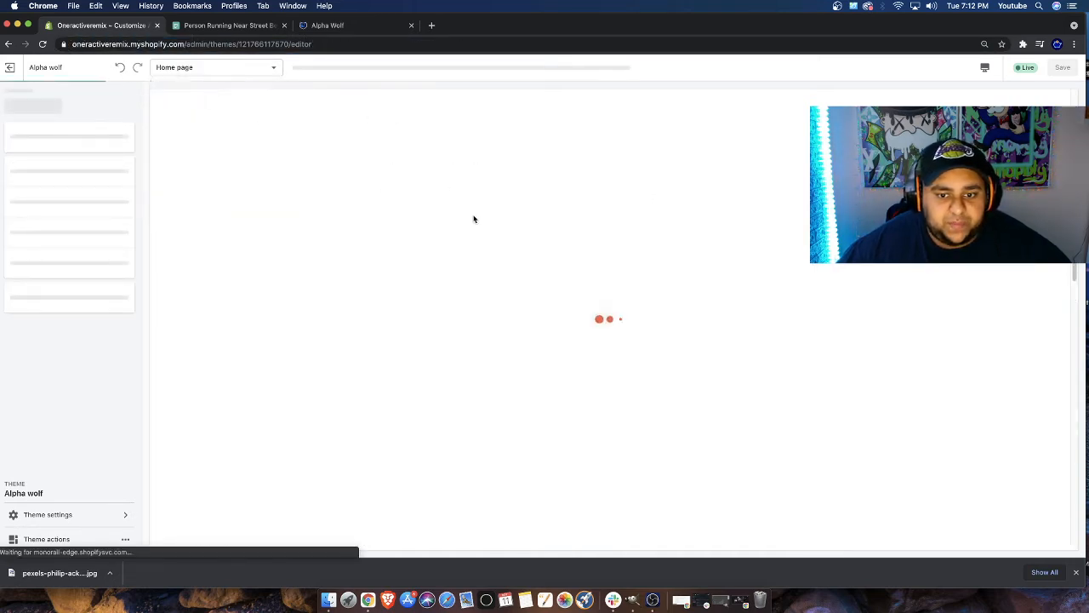
scroll(546, 322, down, 3)
scroll(546, 321, down, 2)
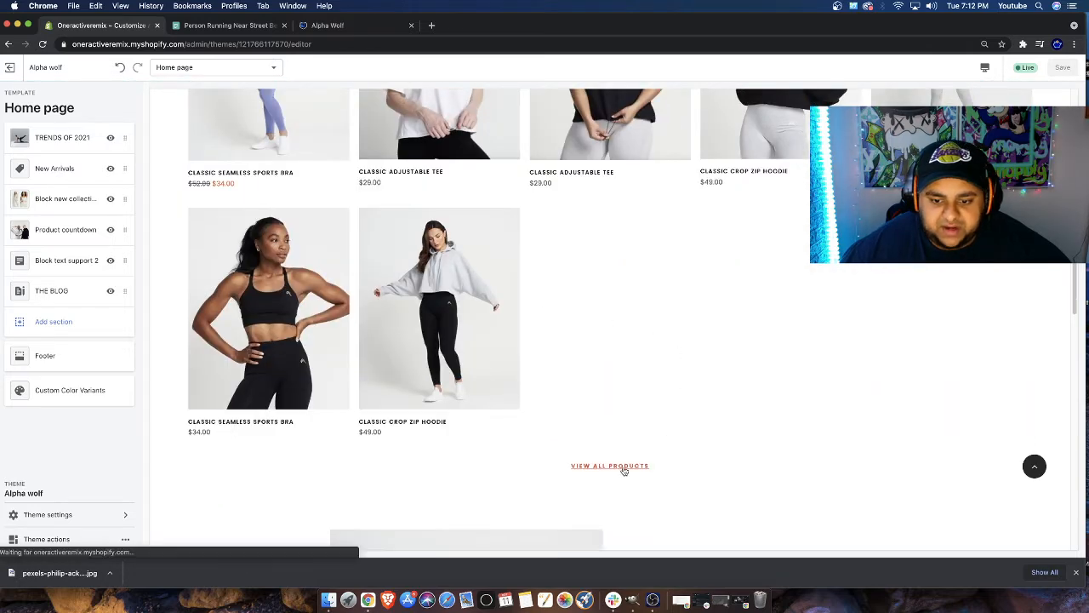
click(620, 467)
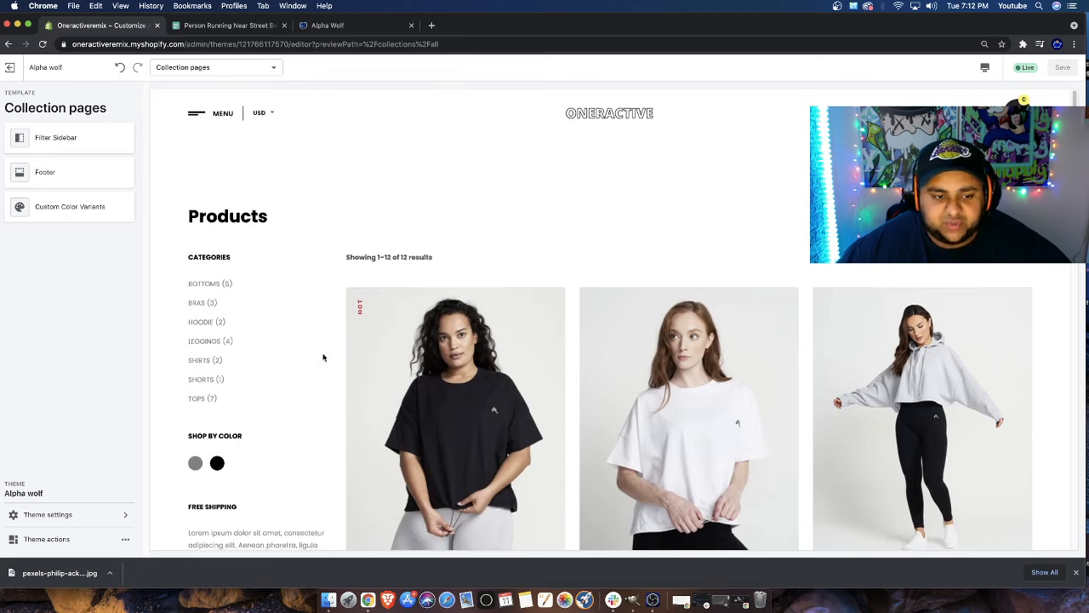
scroll(260, 347, down, 3)
scroll(476, 330, up, 3)
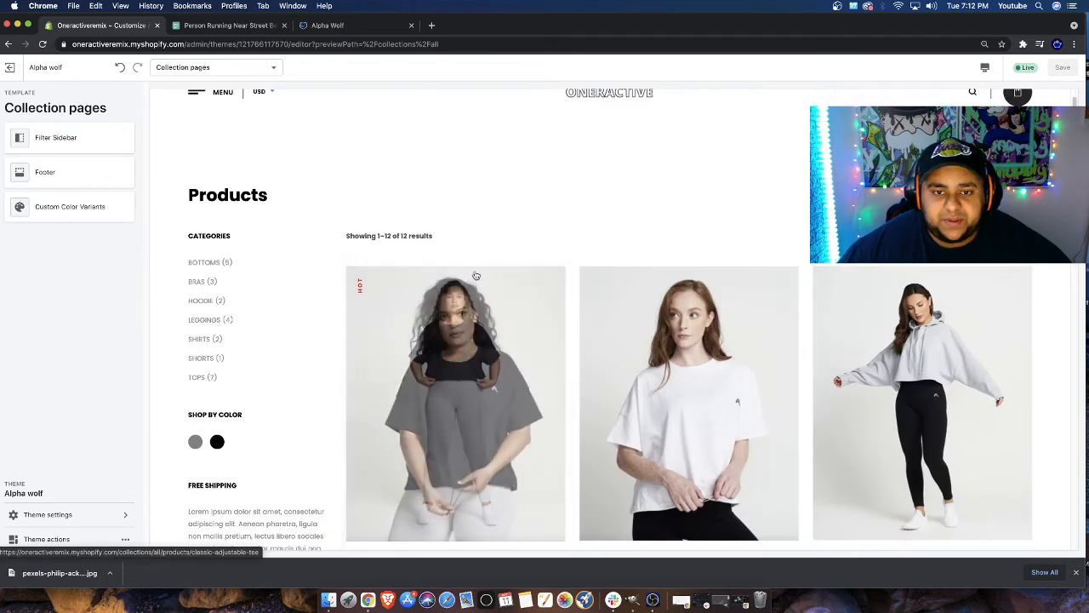
scroll(510, 213, down, 1)
scroll(383, 294, down, 1)
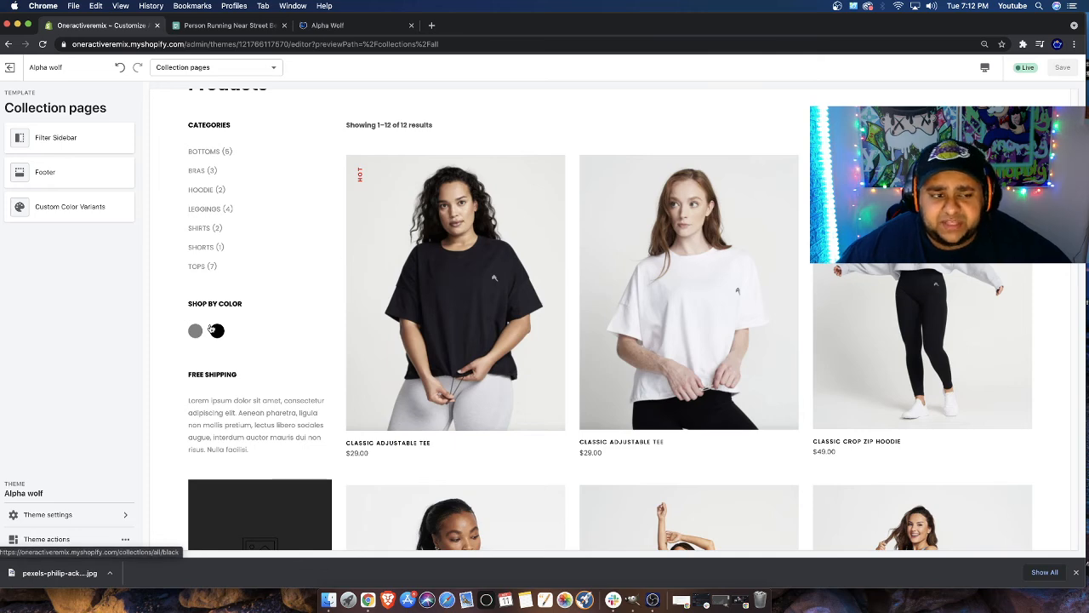
scroll(440, 143, up, 2)
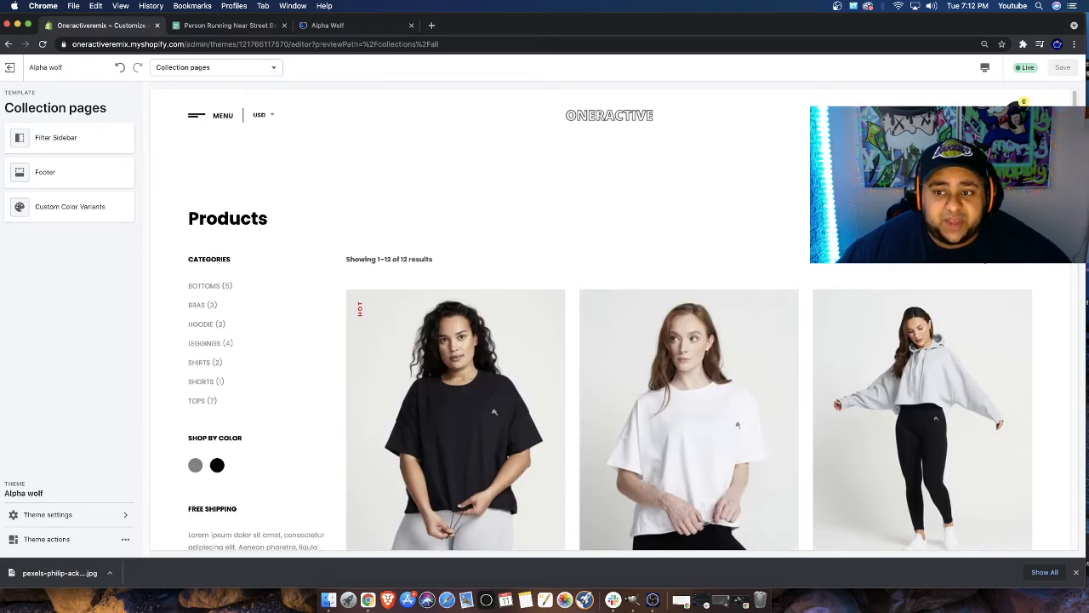
Open the store's product search overlay in the preview, close it, and return to the Products page
click(950, 115)
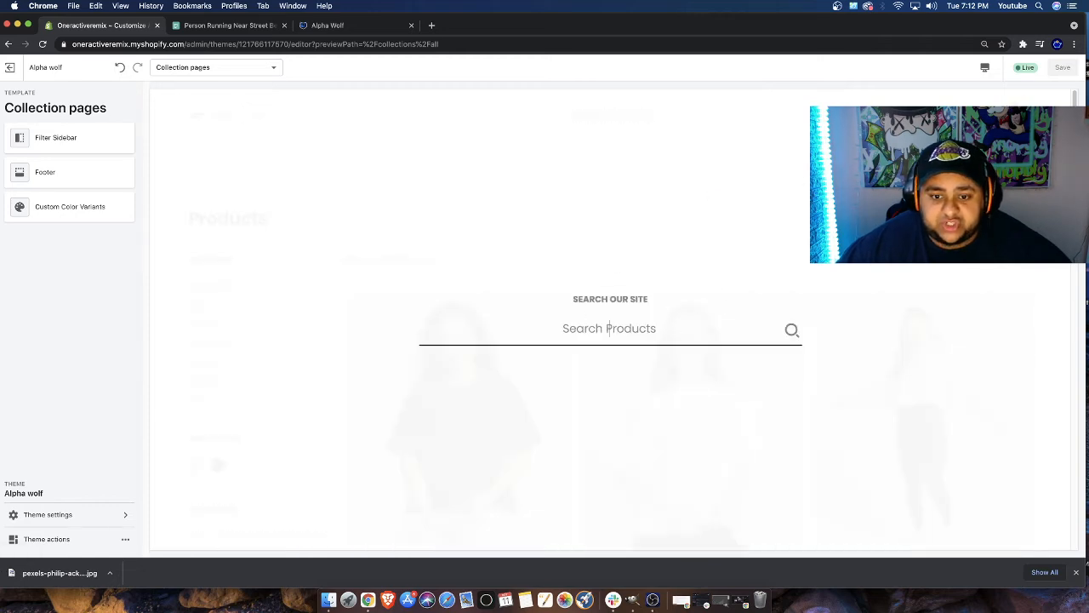
click(1023, 118)
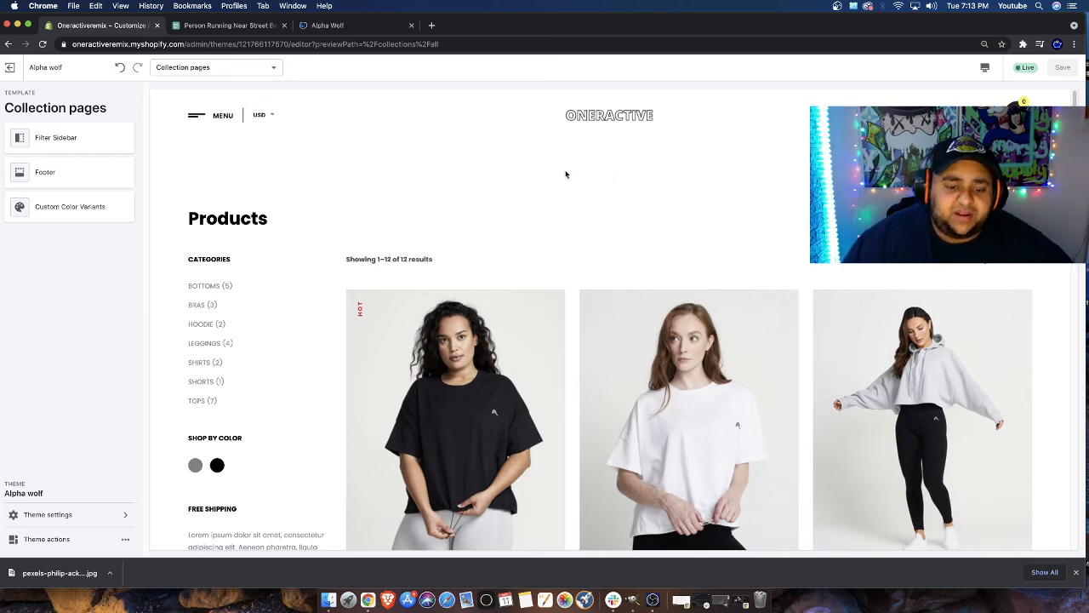
scroll(553, 173, down, 6)
scroll(316, 136, up, 6)
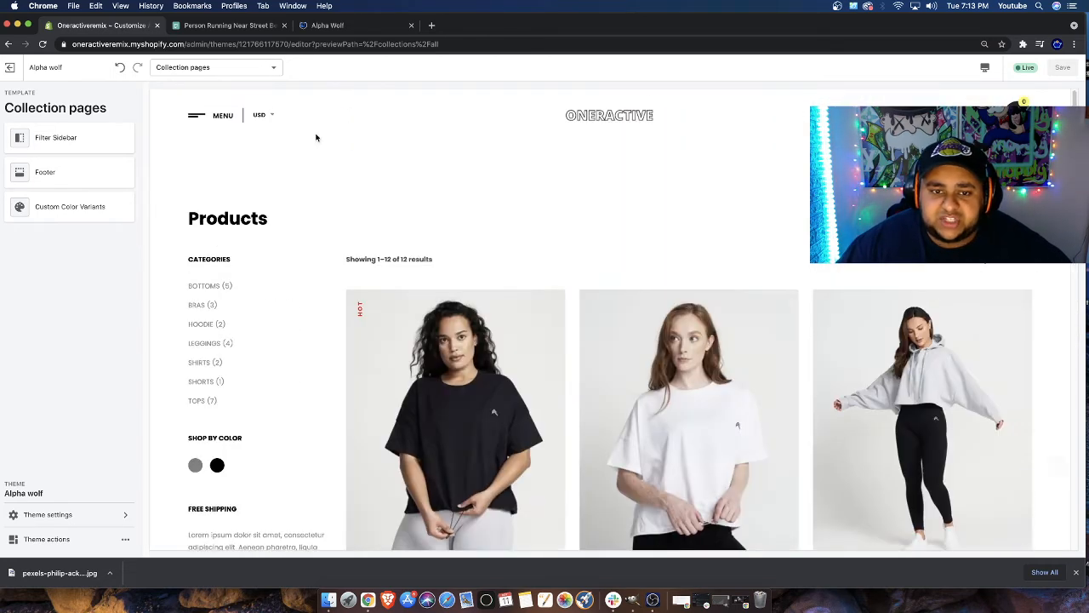
Return to the home page through the store logo and examine the list of Theme settings categories
click(619, 119)
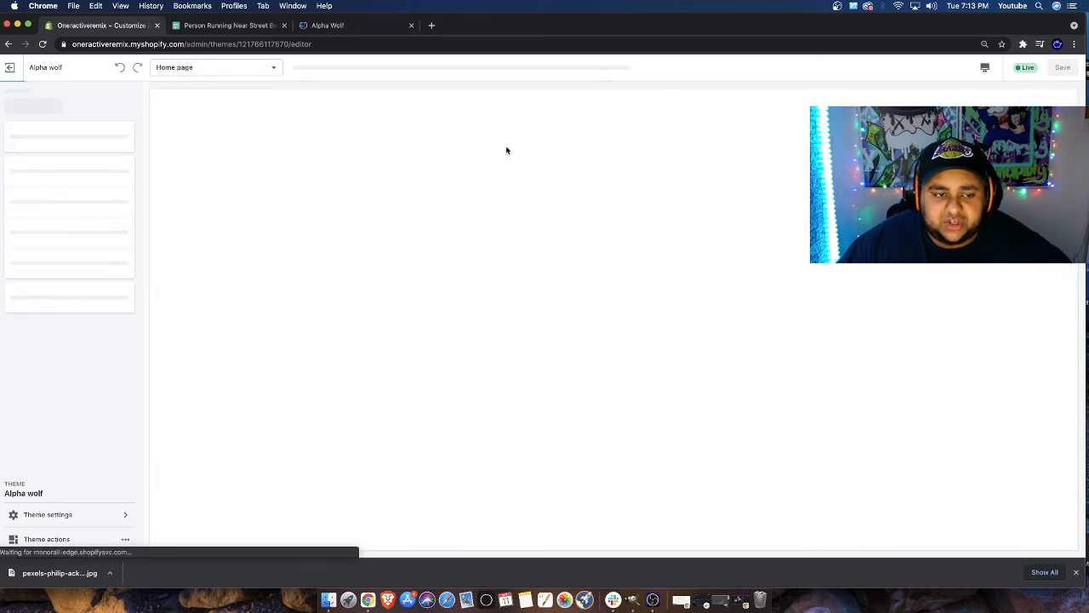
scroll(455, 147, down, 3)
scroll(415, 149, up, 4)
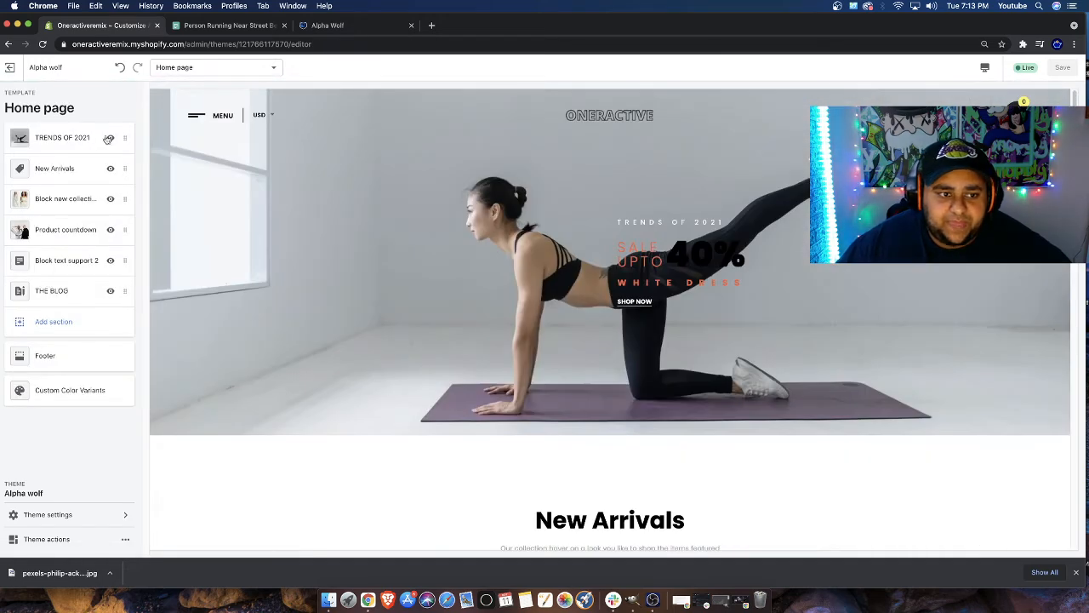
click(51, 515)
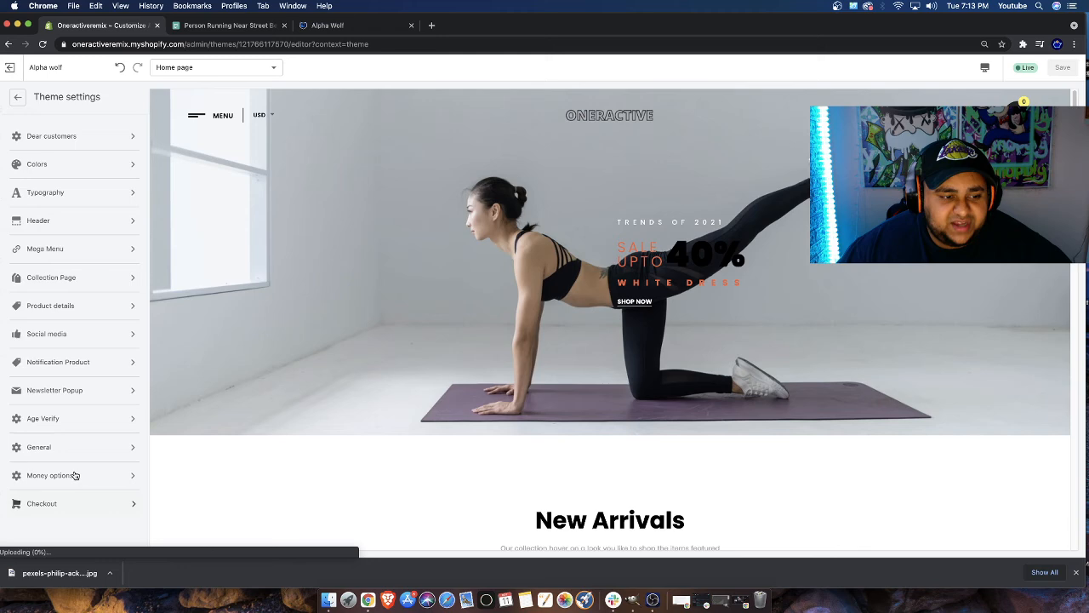
click(18, 97)
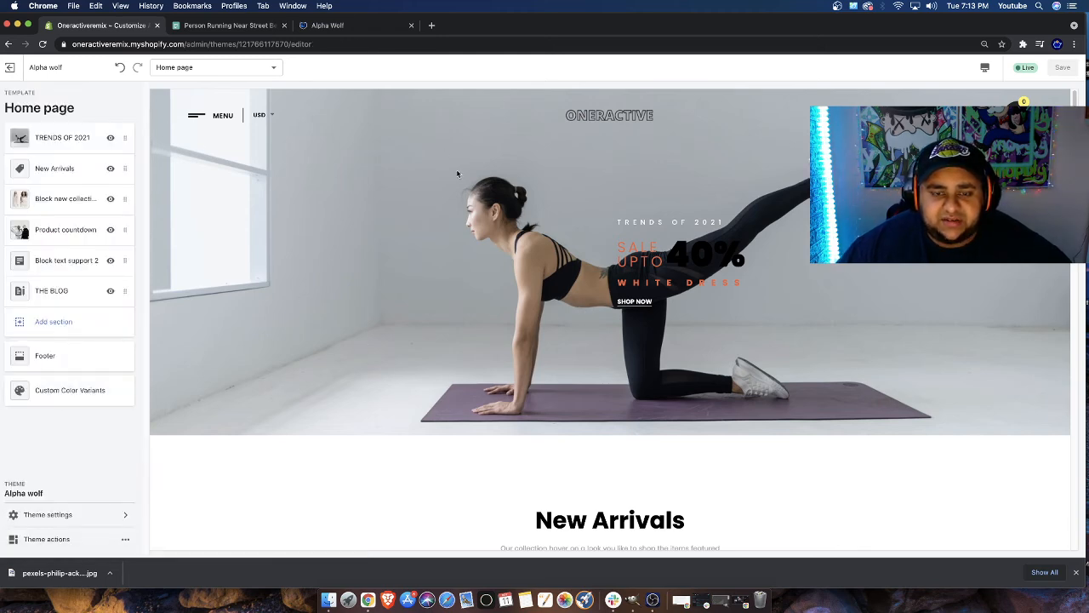
Hide the TRENDS OF 2021 banner section on the home page and return to the section list
click(69, 137)
scroll(68, 382, down, 3)
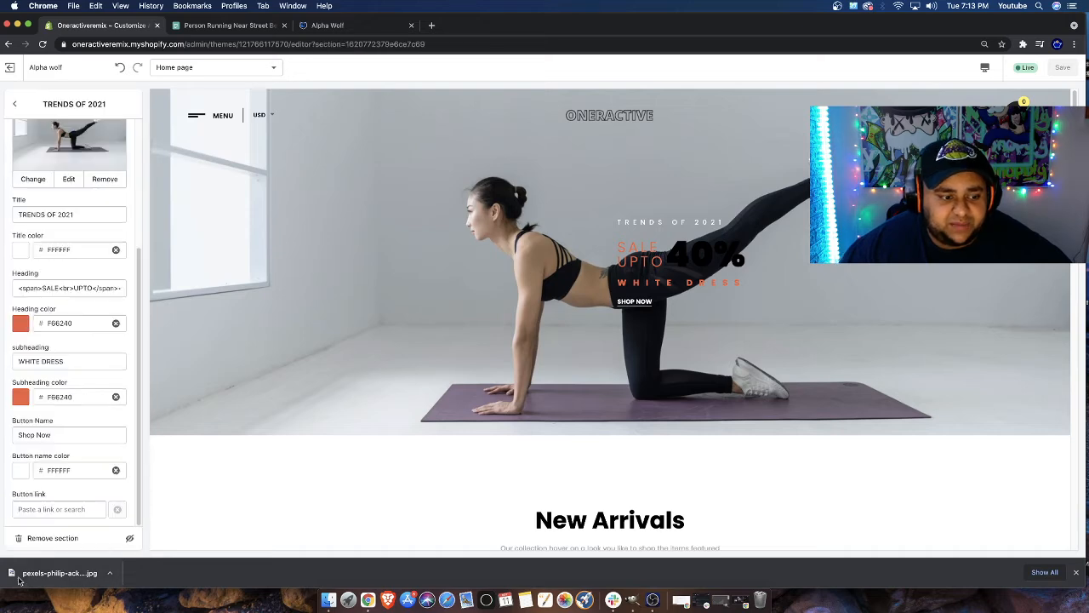
click(129, 537)
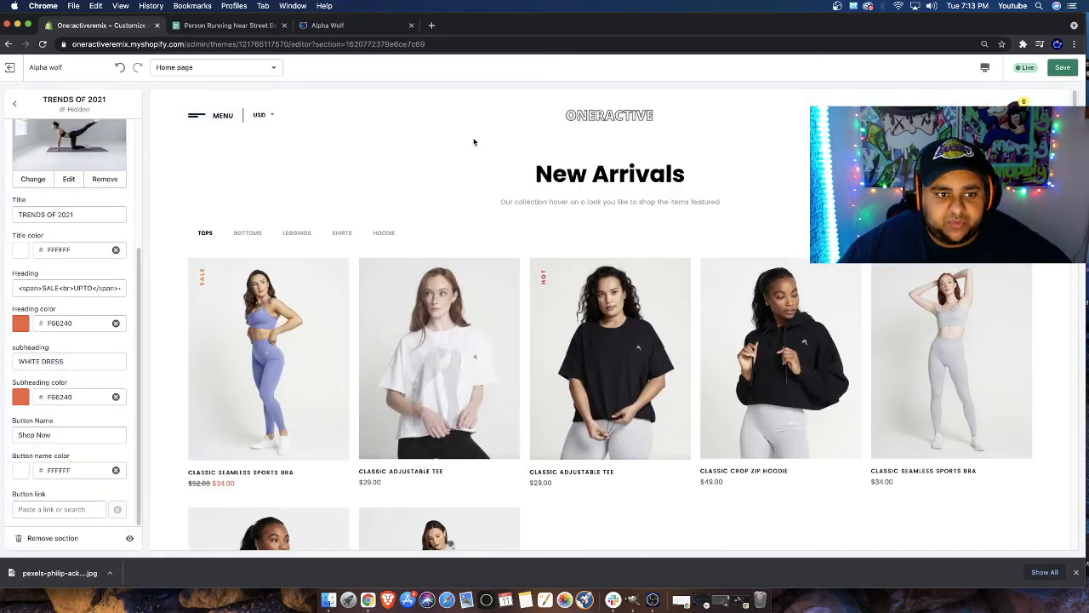
scroll(511, 138, down, 10)
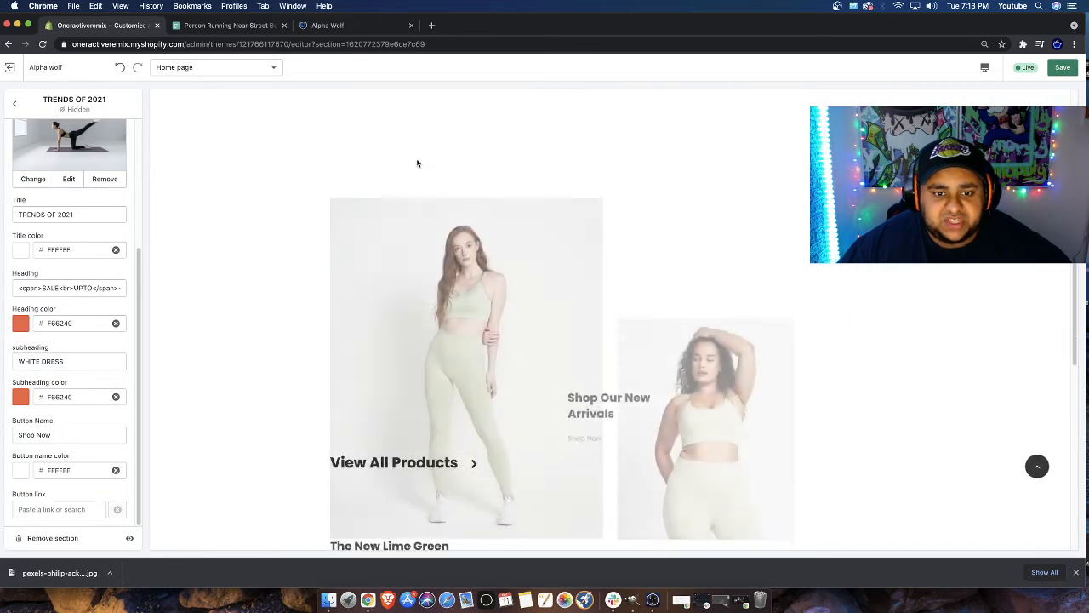
scroll(407, 156, up, 8)
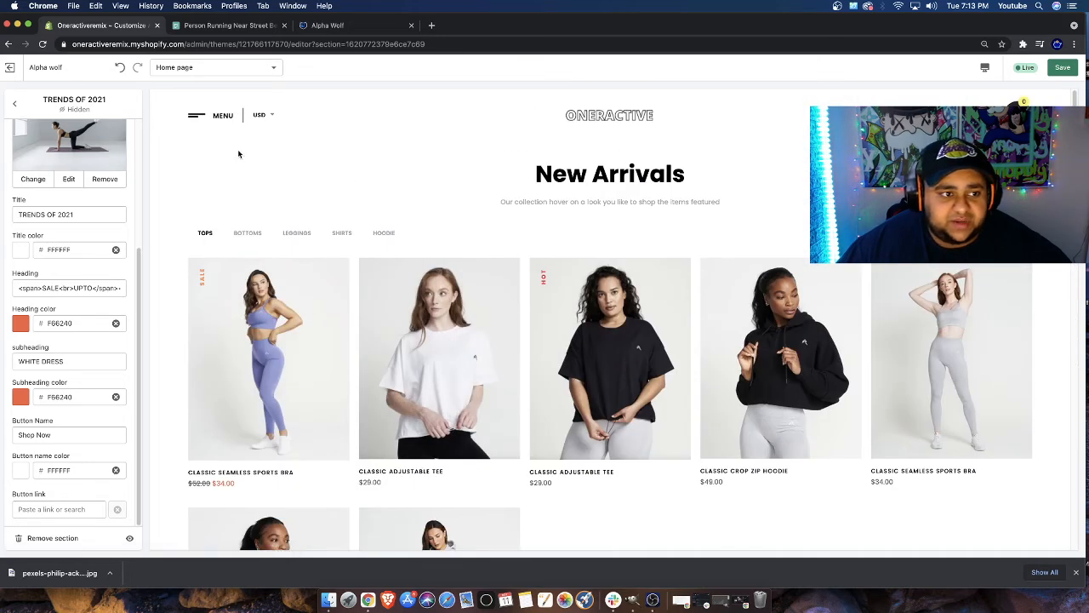
click(13, 103)
scroll(488, 185, down, 1)
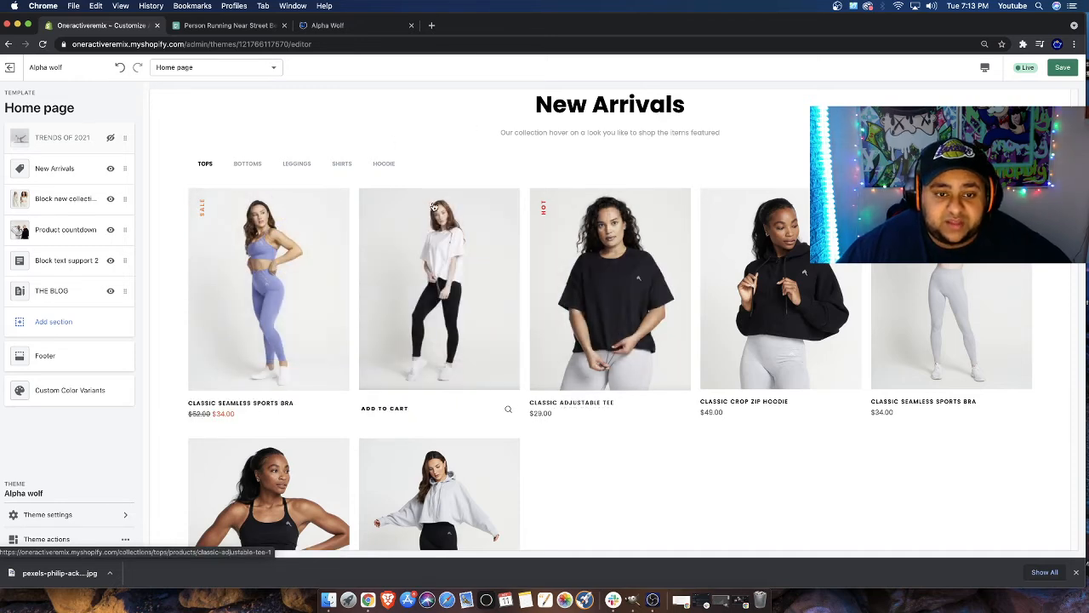
scroll(426, 187, up, 1)
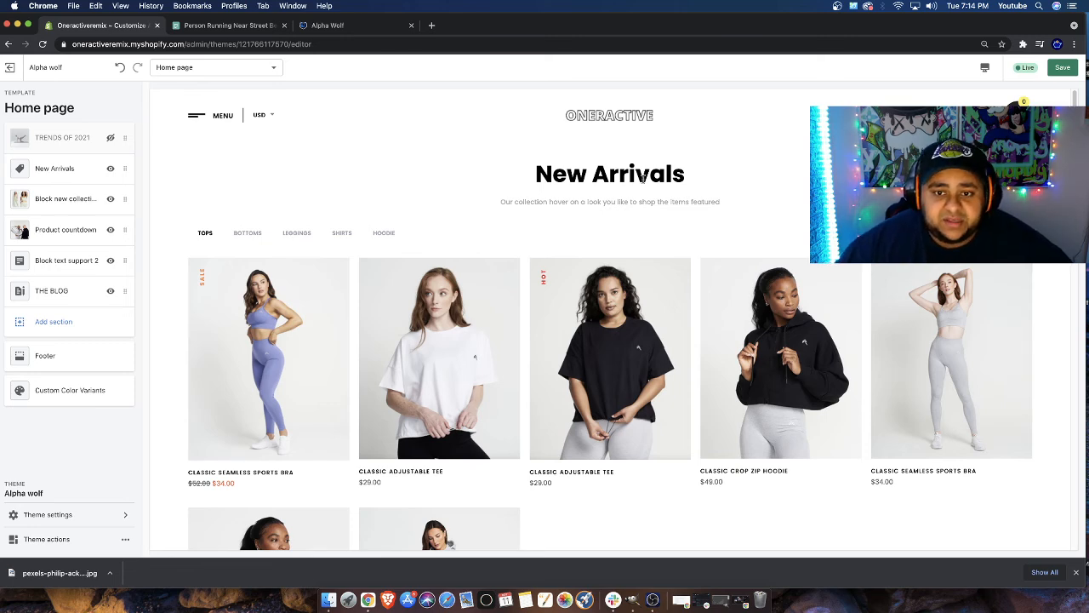
Review the home page preview without its banner, from the New Arrivals products through the countdown to the blog section
scroll(533, 194, down, 6)
scroll(534, 190, down, 9)
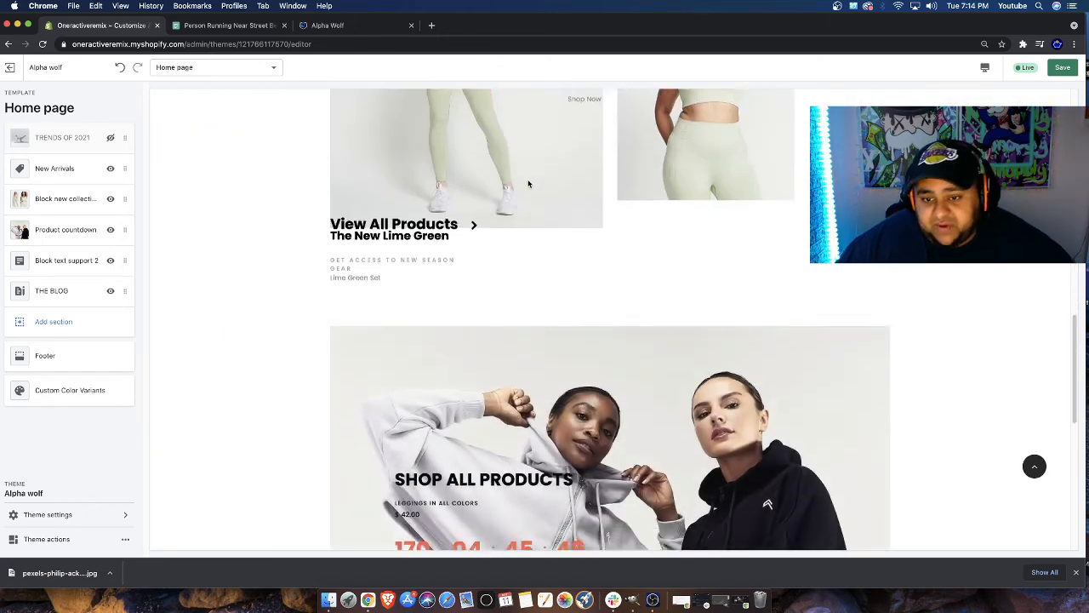
scroll(527, 184, up, 6)
scroll(527, 184, down, 4)
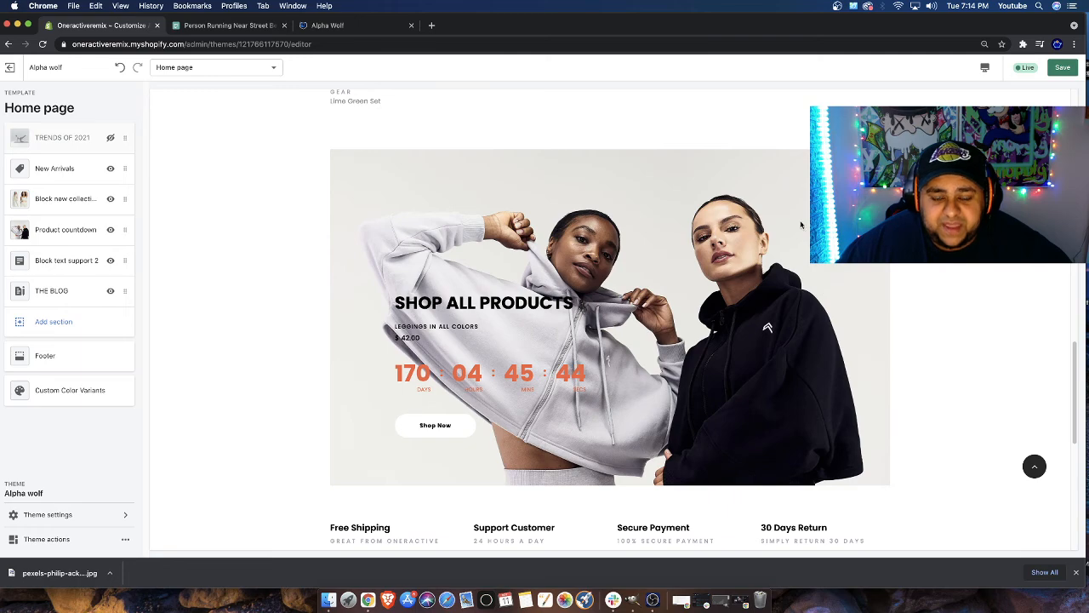
scroll(646, 202, up, 10)
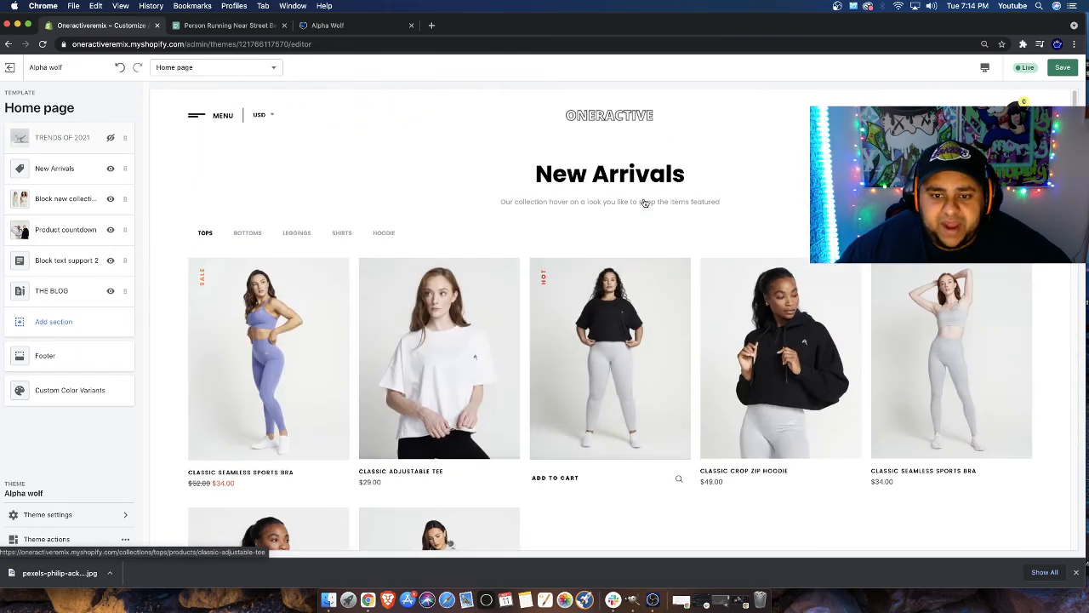
scroll(621, 204, down, 2)
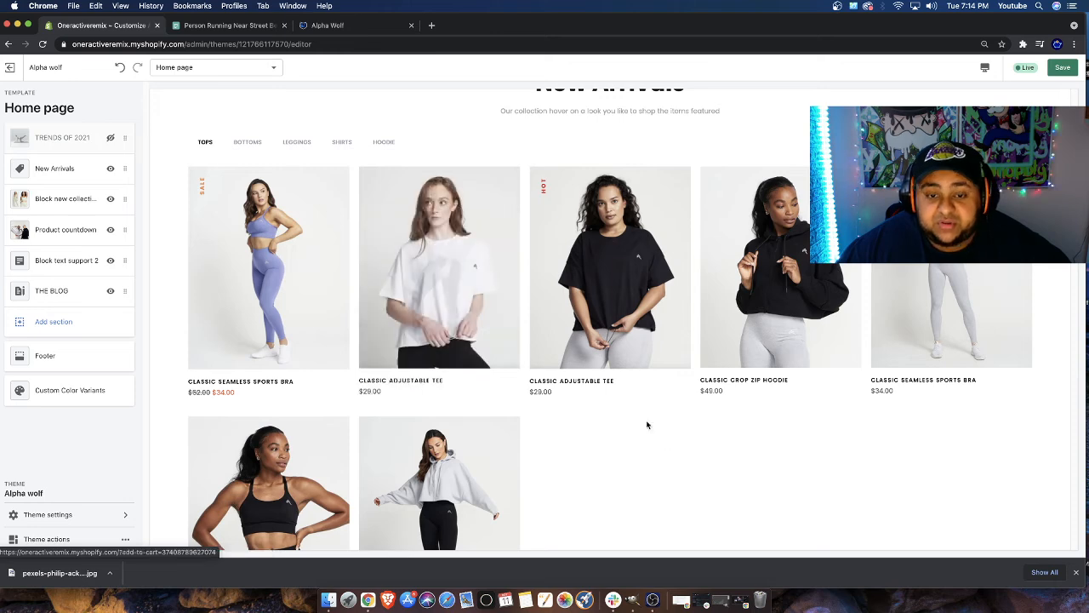
scroll(630, 417, down, 3)
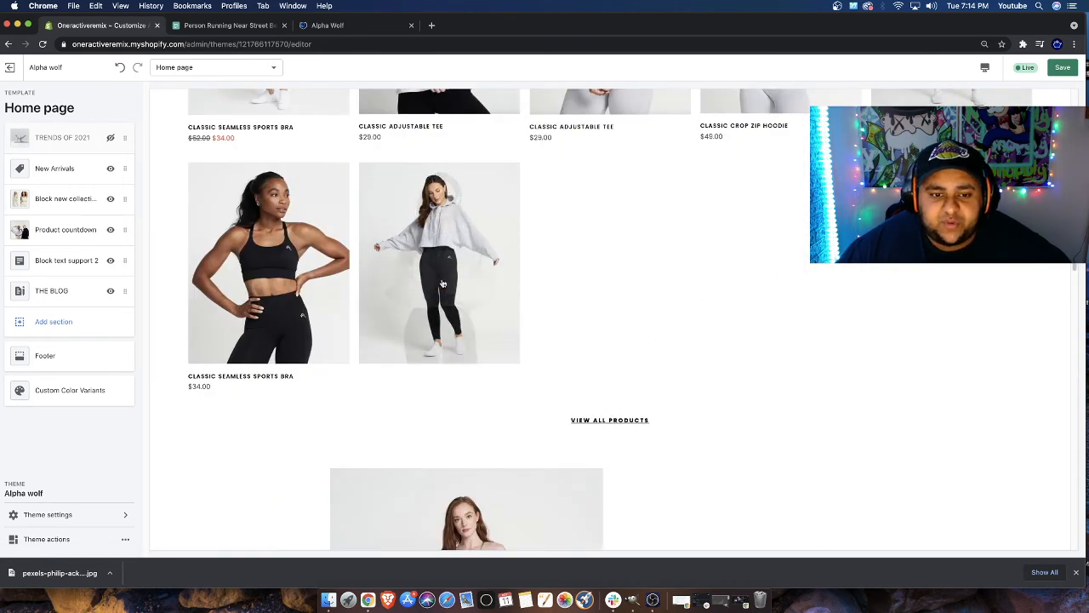
scroll(546, 332, up, 2)
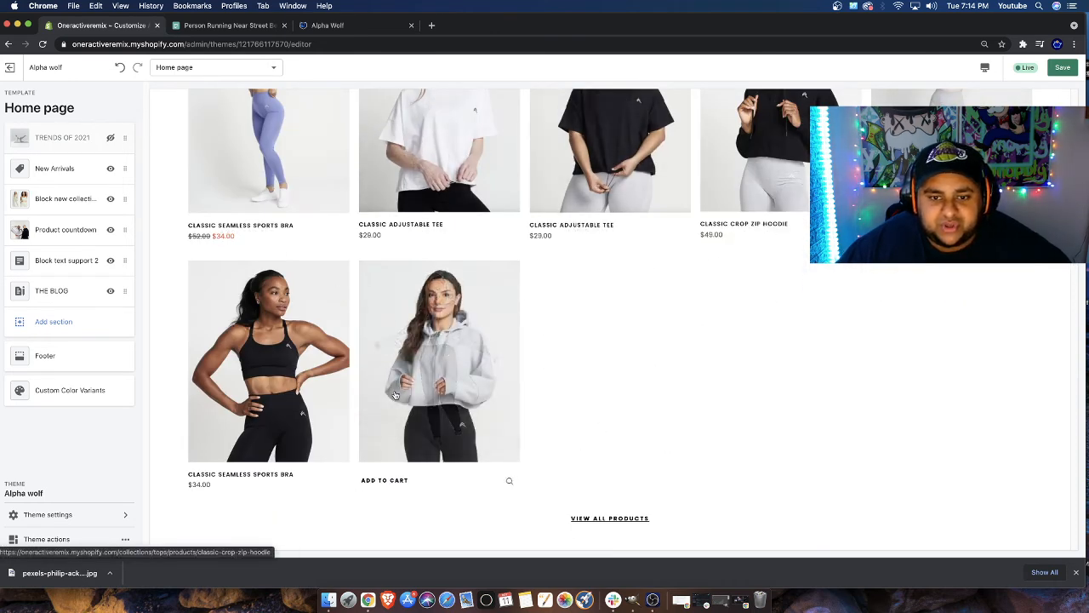
scroll(620, 279, up, 4)
scroll(619, 279, down, 10)
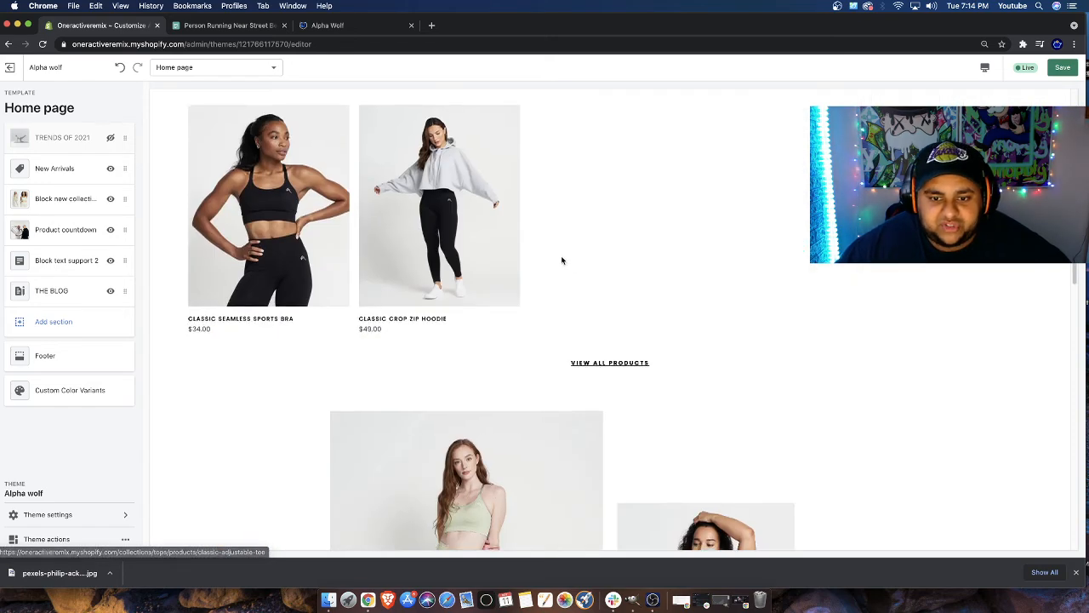
scroll(532, 252, up, 7)
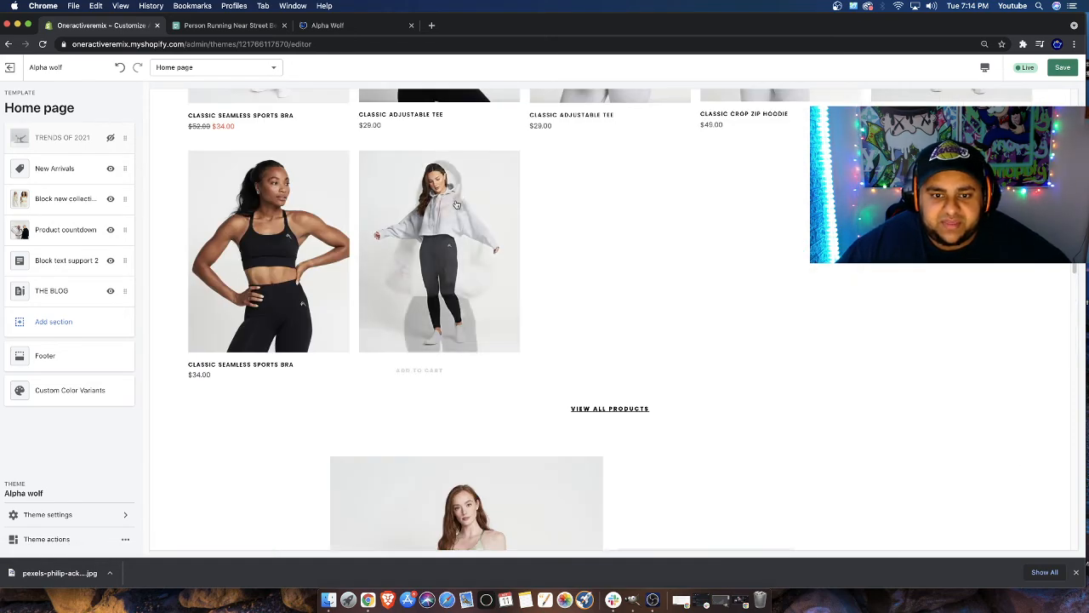
scroll(749, 353, down, 12)
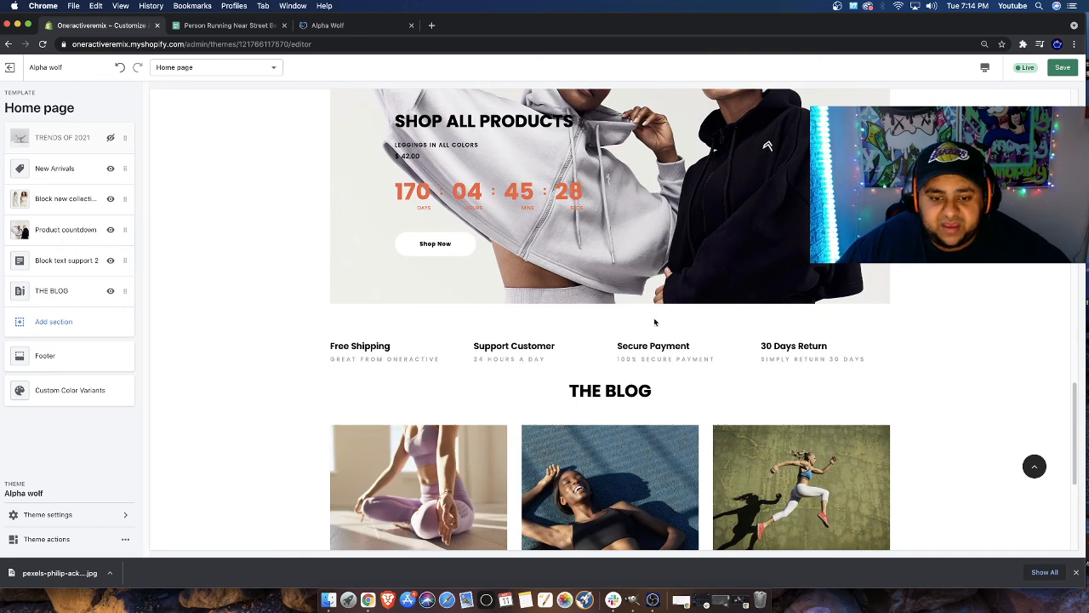
scroll(581, 221, up, 15)
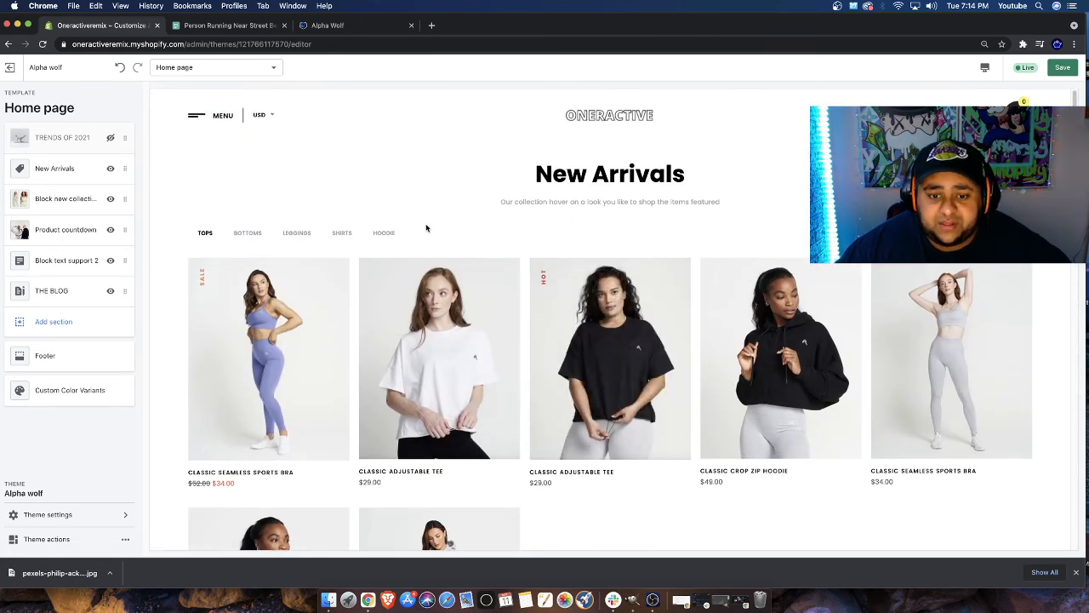
scroll(426, 228, down, 2)
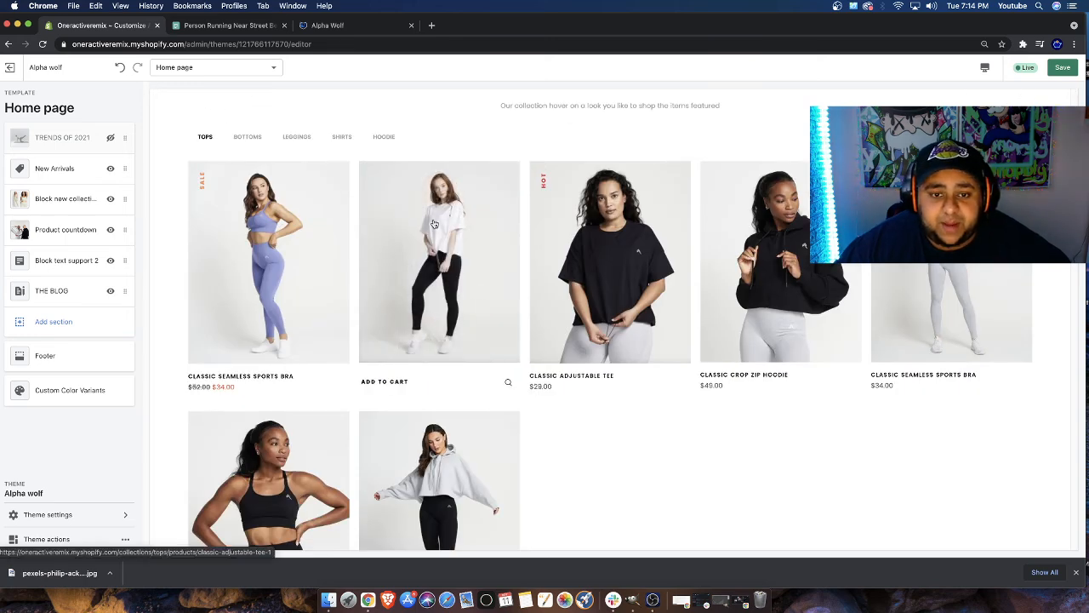
Open the Sour Strips website, sourstrips.com, in a new browser tab
click(432, 26)
text(sourstri)
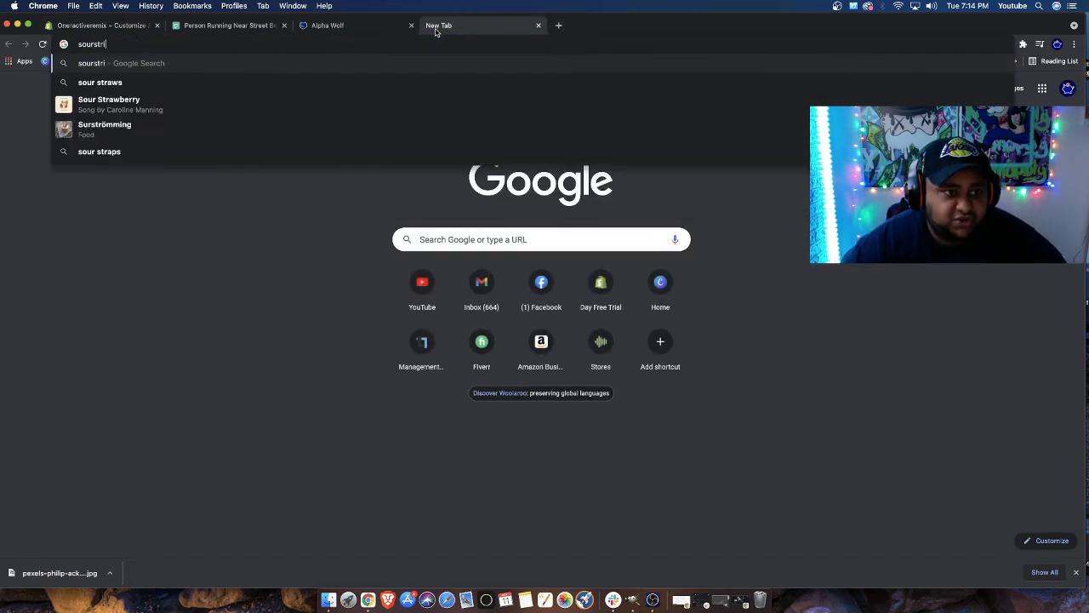
text(ps)
key(Return)
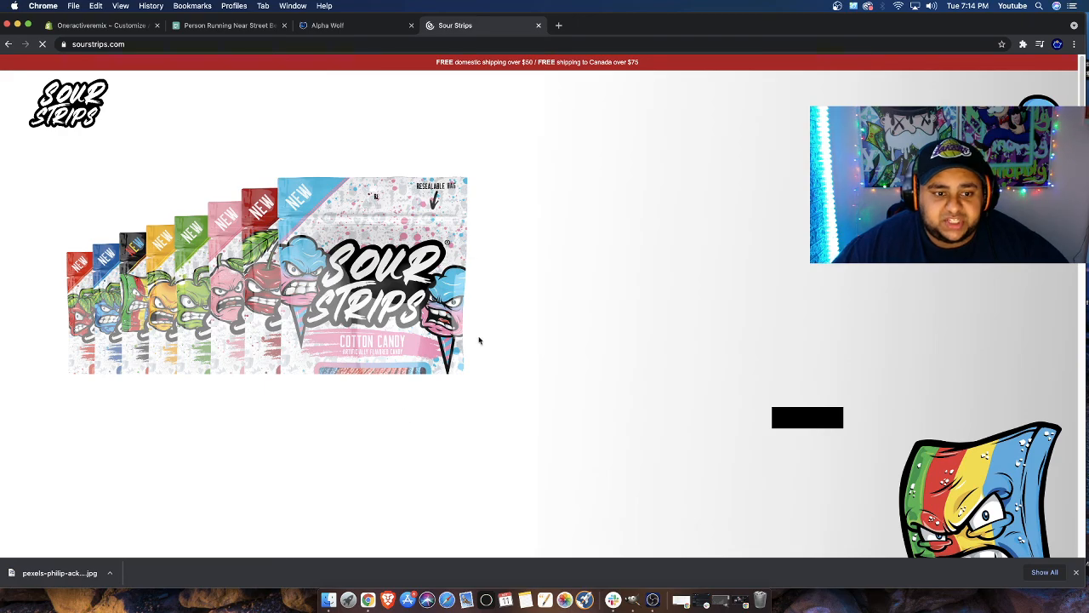
Examine the Sour Strips home page as a design example, covering its hero area, flavor blocks, company description and footer
scroll(479, 341, down, 20)
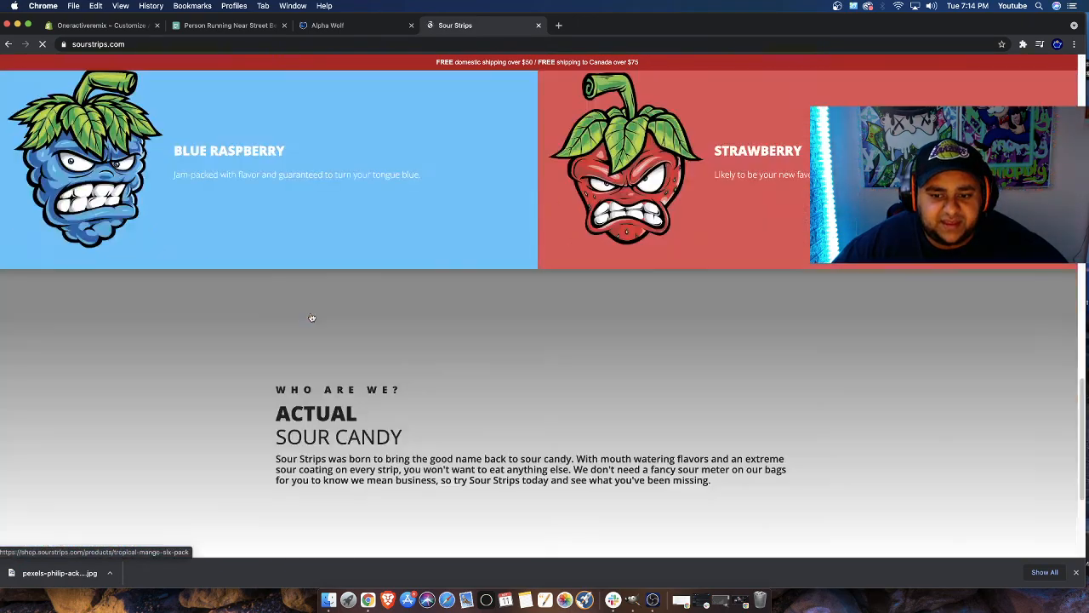
scroll(312, 317, down, 5)
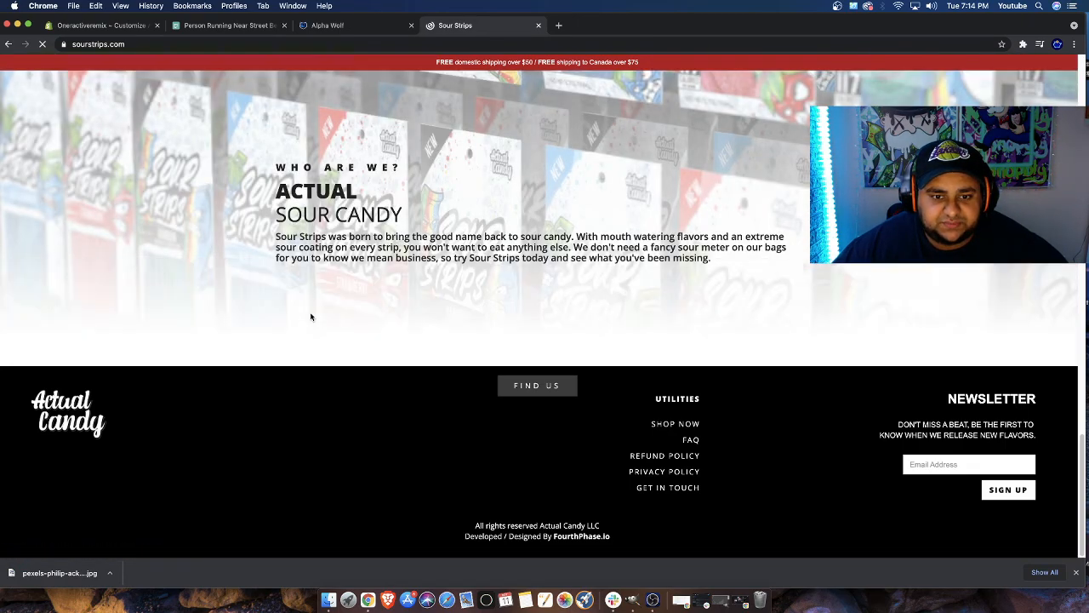
scroll(312, 317, up, 20)
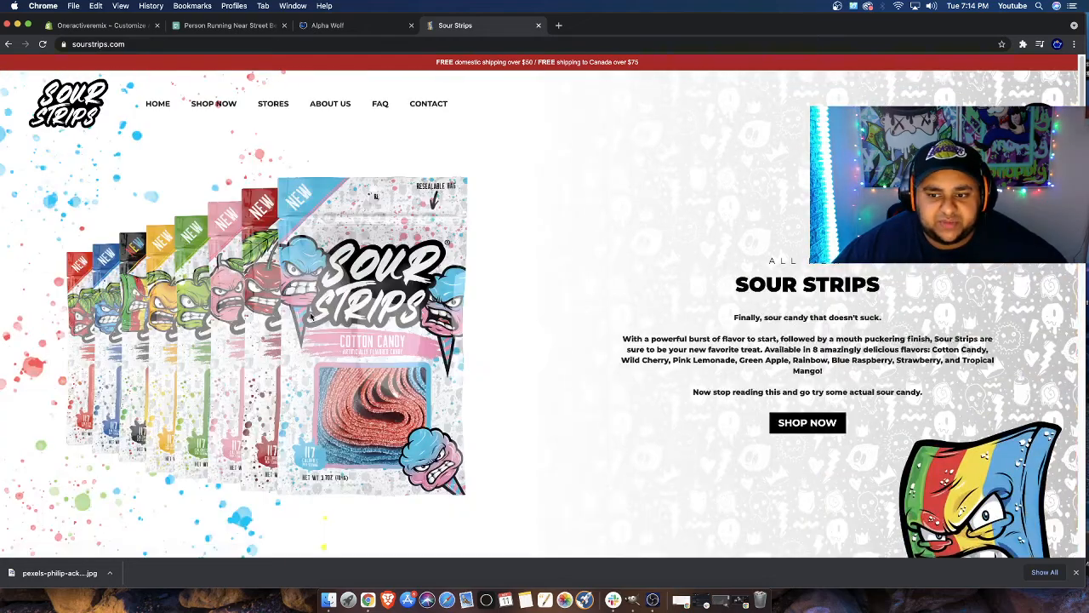
scroll(312, 318, down, 5)
scroll(303, 341, up, 5)
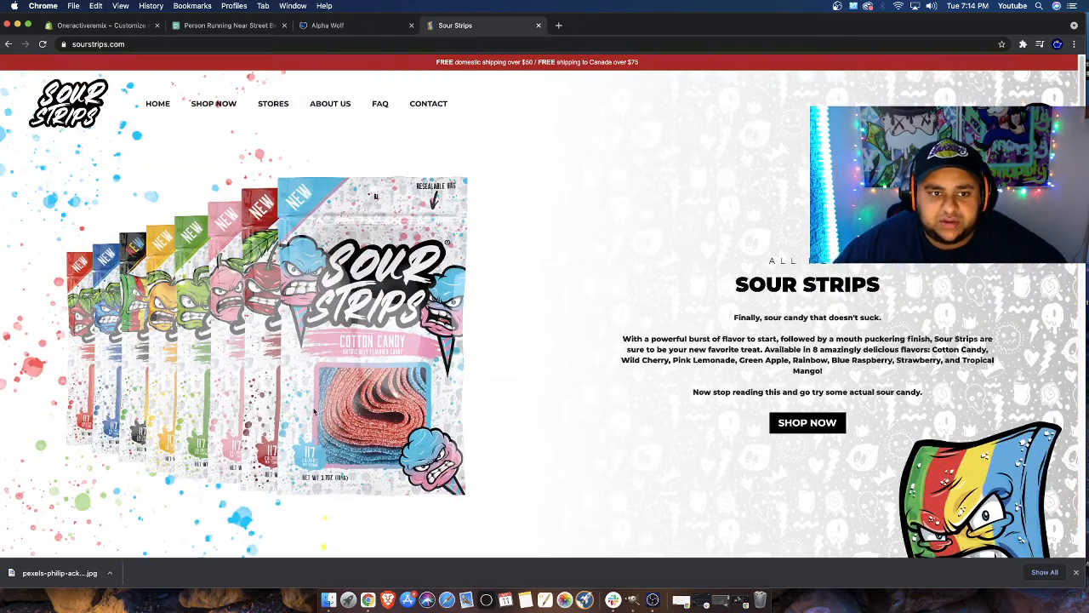
scroll(356, 337, down, 2)
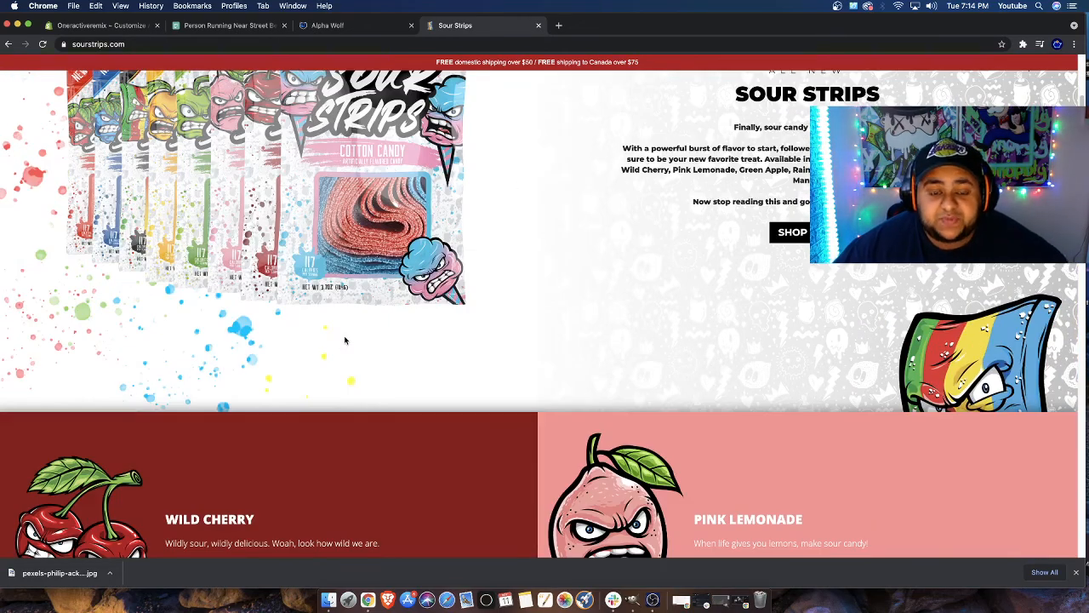
scroll(534, 320, up, 2)
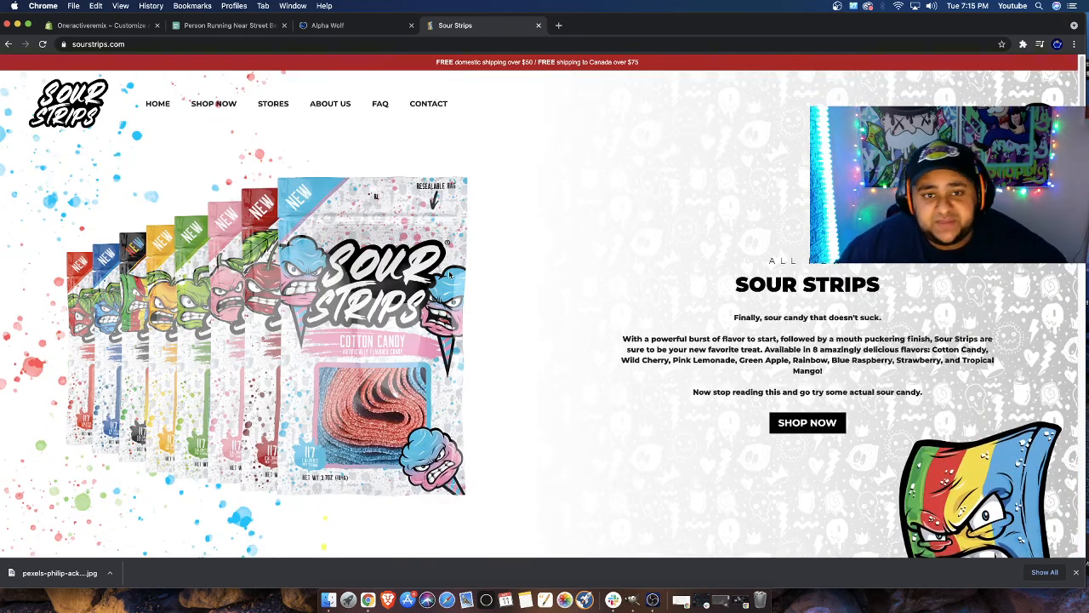
scroll(348, 208, down, 9)
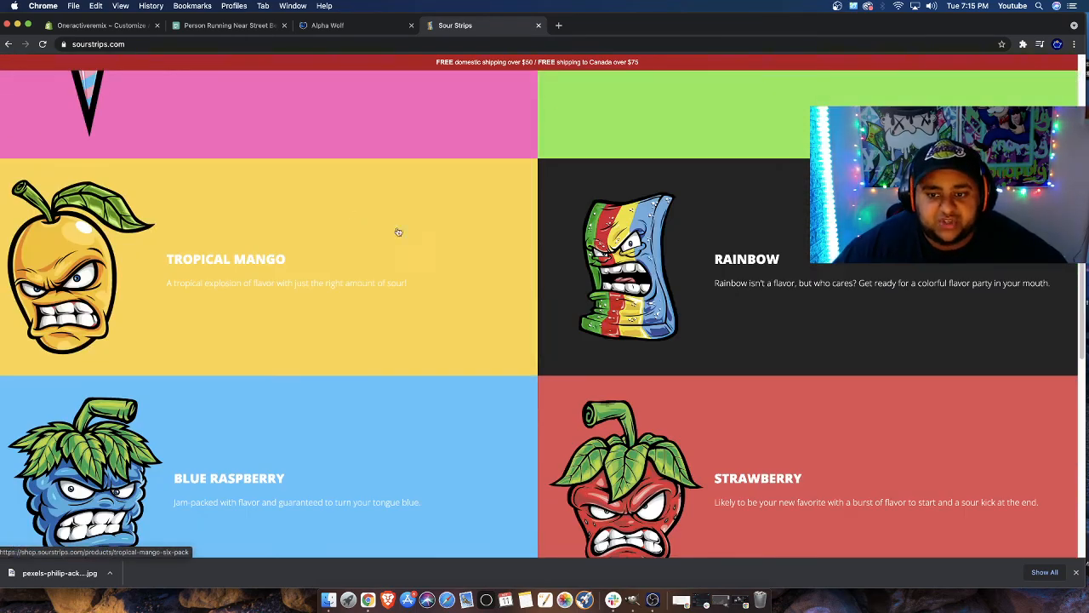
Open the Blue Raspberry product page, enlarge its product photos, and review the ingredients and nutrition section
scroll(322, 388, down, 1)
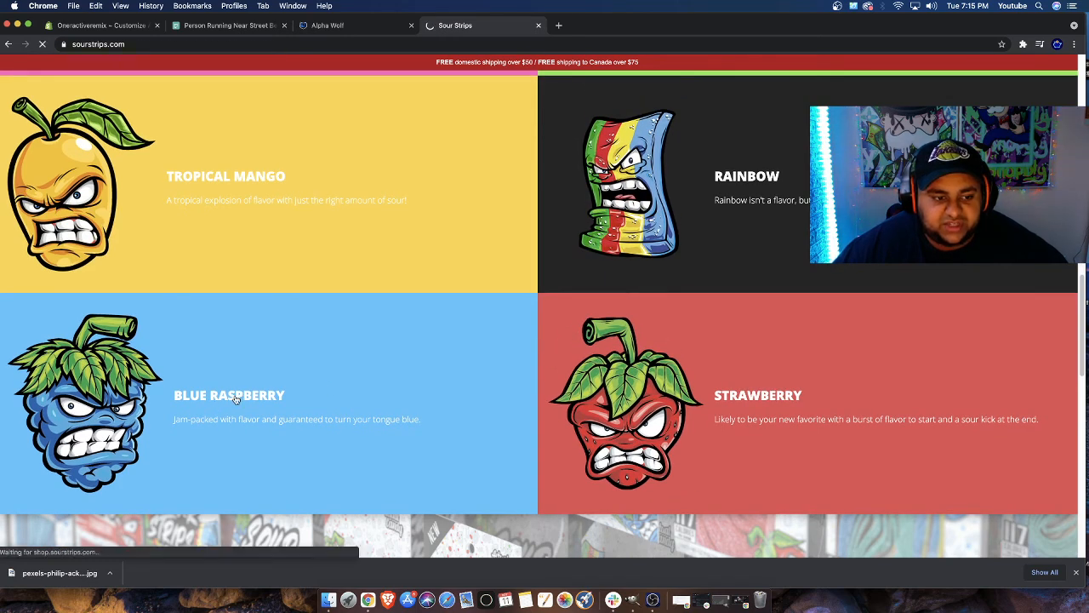
scroll(532, 420, down, 1)
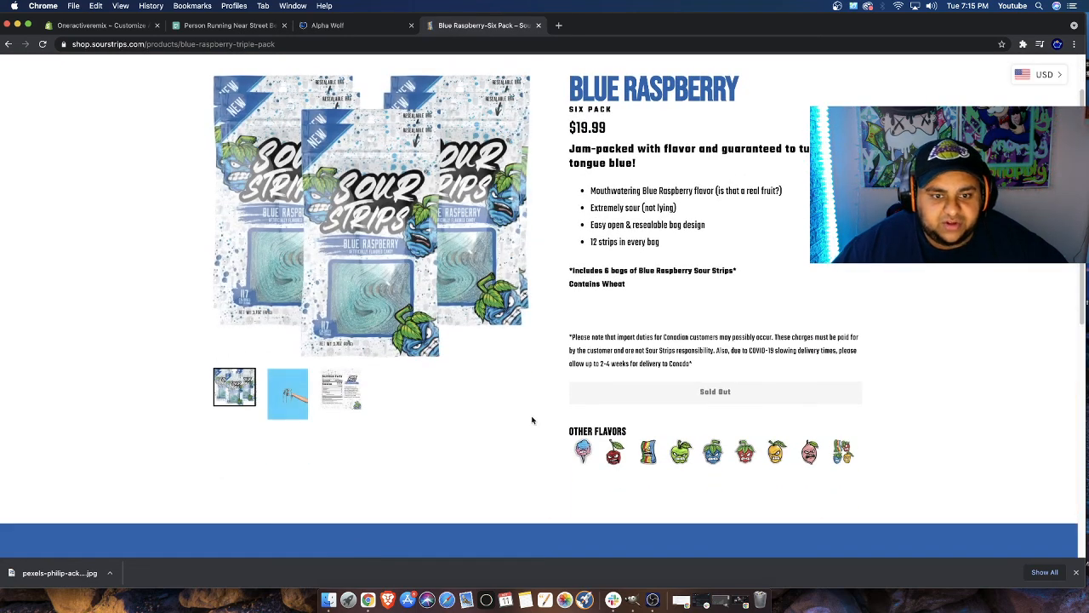
click(466, 293)
drag(885, 366, 944, 351)
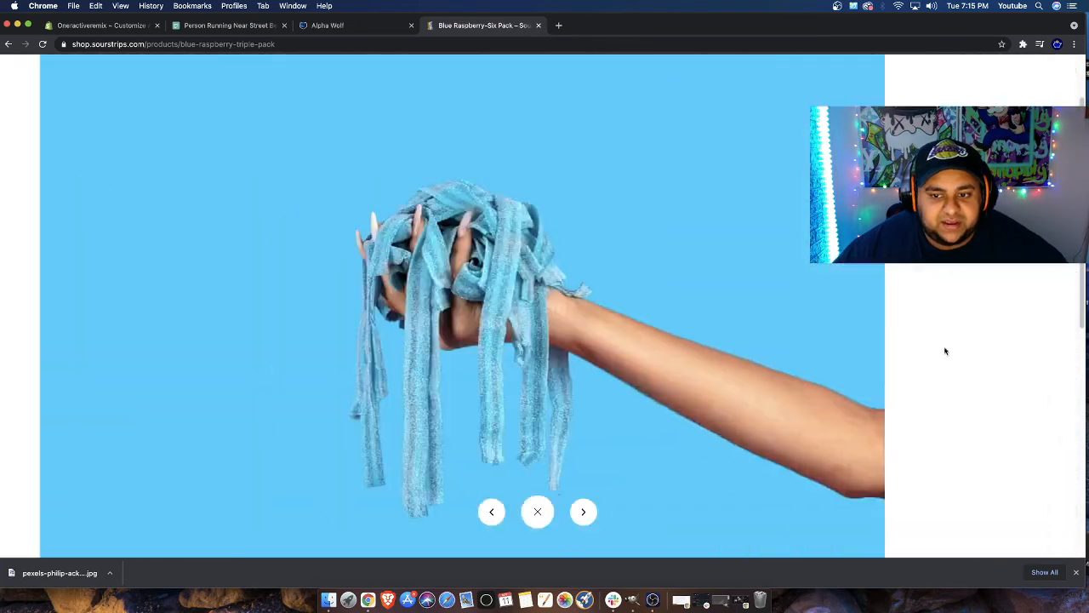
click(894, 348)
scroll(724, 357, down, 10)
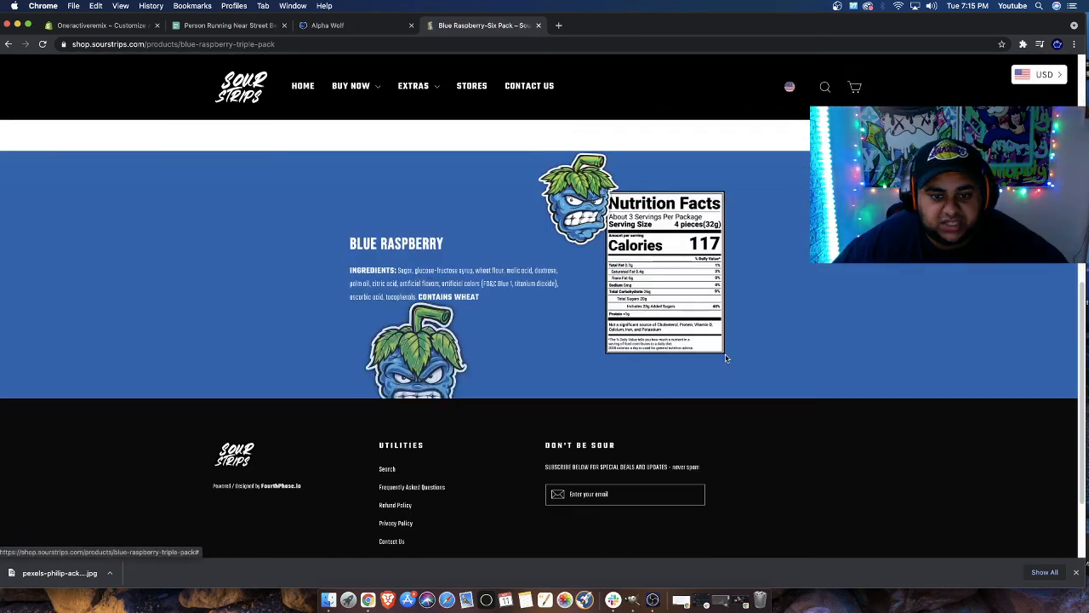
scroll(726, 357, down, 2)
scroll(596, 316, up, 4)
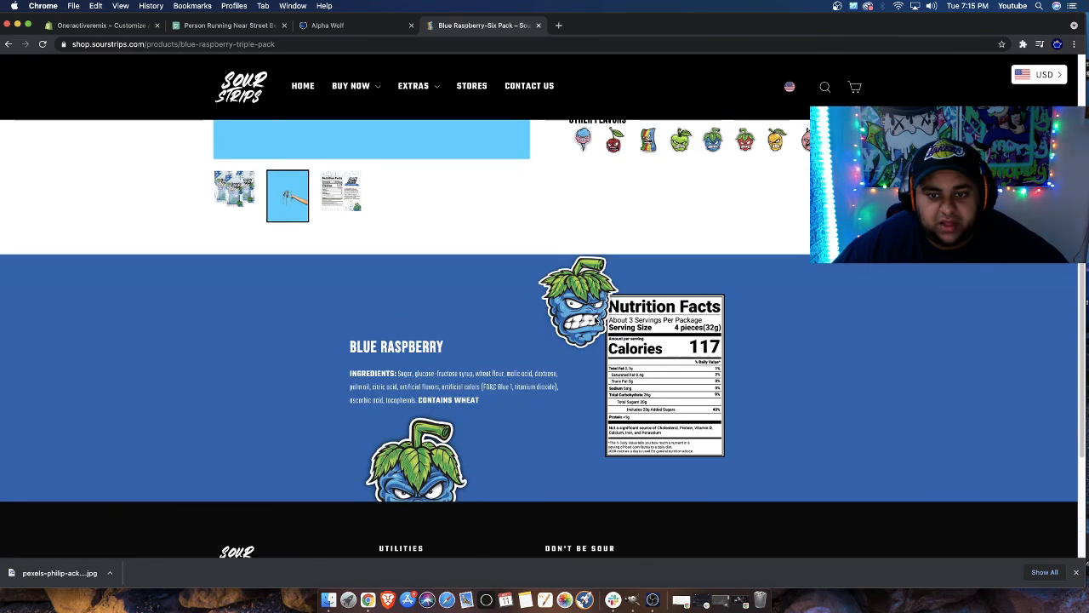
Open the Rainbow six-pack product page on the Sour Strips store
click(634, 382)
scroll(667, 355, down, 6)
click(667, 355)
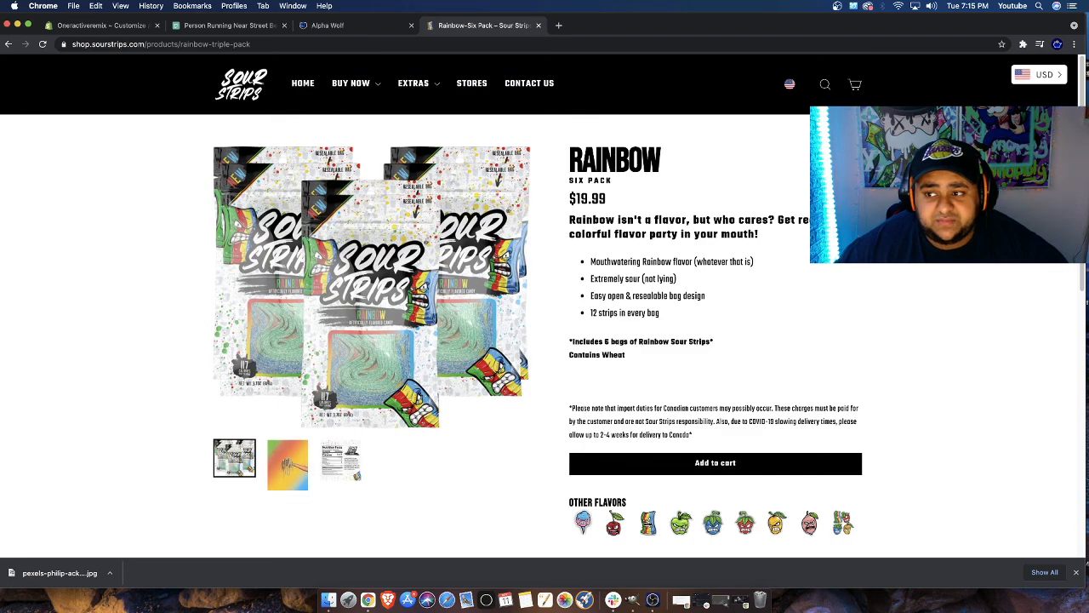
key(super+Tab)
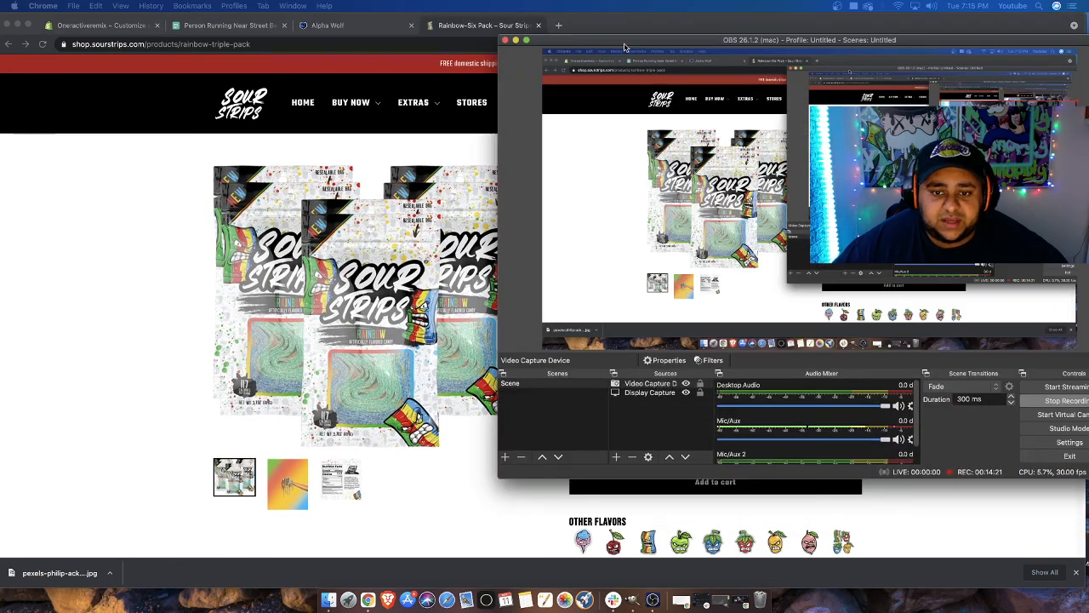